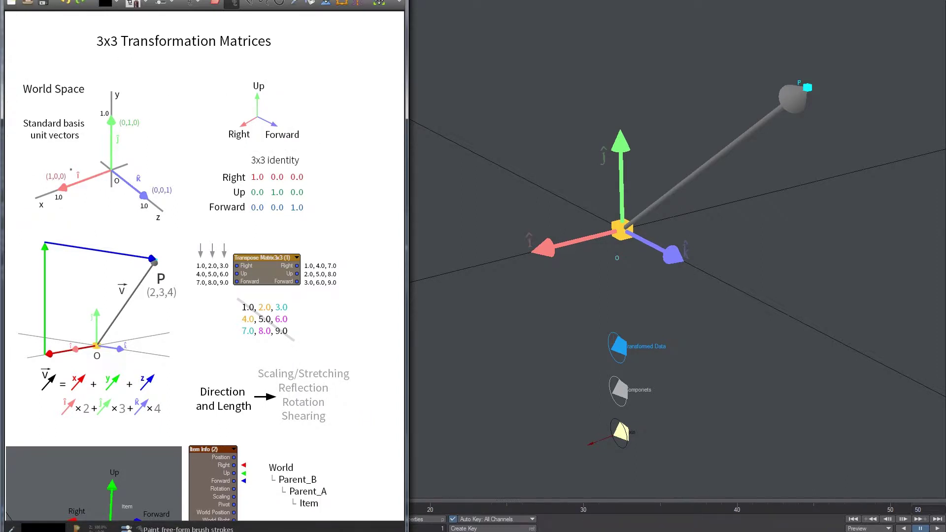
Underline both lines of the "Standard basis unit vectors" label with straight lines
{"action": "mouse_move", "coordinate": [143, 170]}
{"action": "left_mouse_down"}
{"action": "mouse_move", "coordinate": [144, 187]}
{"action": "mouse_move", "coordinate": [147, 171]}
{"action": "left_mouse_up"}
{"action": "key", "text": "ctrl+z"}
{"action": "left_click", "coordinate": [247, 3]}
{"action": "left_click_drag", "start_coordinate": [24, 128], "coordinate": [86, 128]}
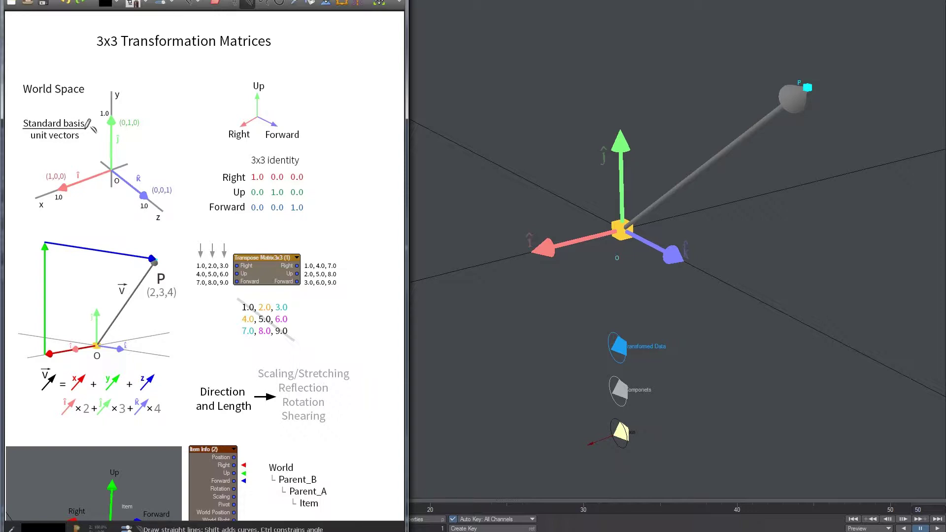
{"action": "left_click_drag", "start_coordinate": [29, 141], "coordinate": [78, 141]}
{"action": "key", "text": "b"}
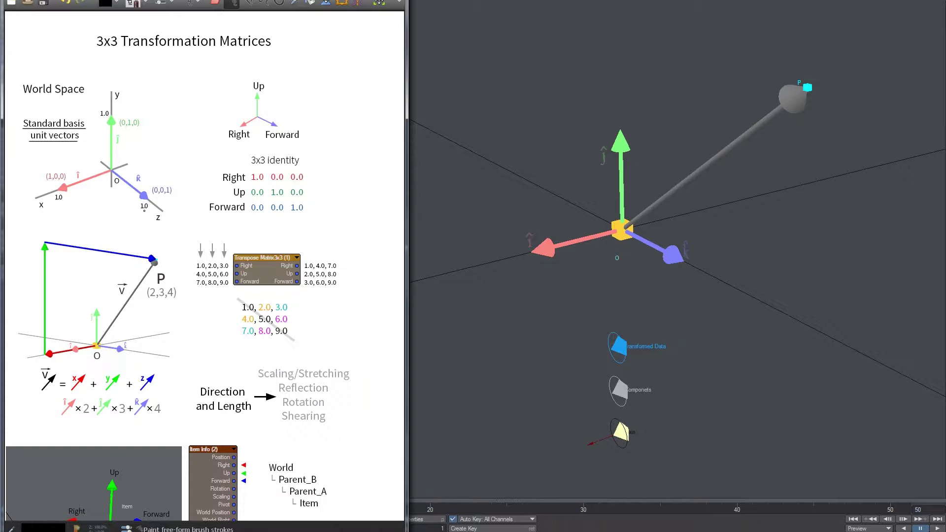
Circle the î×2 term in the vector sum and write 2,0,0 beside the red x arrow
{"action": "left_click_drag", "start_coordinate": [167, 271], "coordinate": [171, 269]}
{"action": "key", "text": "ctrl+z"}
{"action": "mouse_move", "coordinate": [82, 395]}
{"action": "left_mouse_down"}
{"action": "mouse_move", "coordinate": [67, 395]}
{"action": "mouse_move", "coordinate": [81, 396]}
{"action": "left_mouse_up"}
{"action": "mouse_move", "coordinate": [56, 359]}
{"action": "left_mouse_down"}
{"action": "mouse_move", "coordinate": [62, 368]}
{"action": "mouse_move", "coordinate": [68, 358]}
{"action": "left_mouse_up"}
{"action": "left_click_drag", "start_coordinate": [74, 364], "coordinate": [80, 358]}
Circle the 3 in P's coordinates, ĵ and the ĵ×3 term, and write 0,3,0 beside the green arrow
{"action": "left_click_drag", "start_coordinate": [162, 285], "coordinate": [161, 286]}
{"action": "left_click_drag", "start_coordinate": [117, 132], "coordinate": [117, 133]}
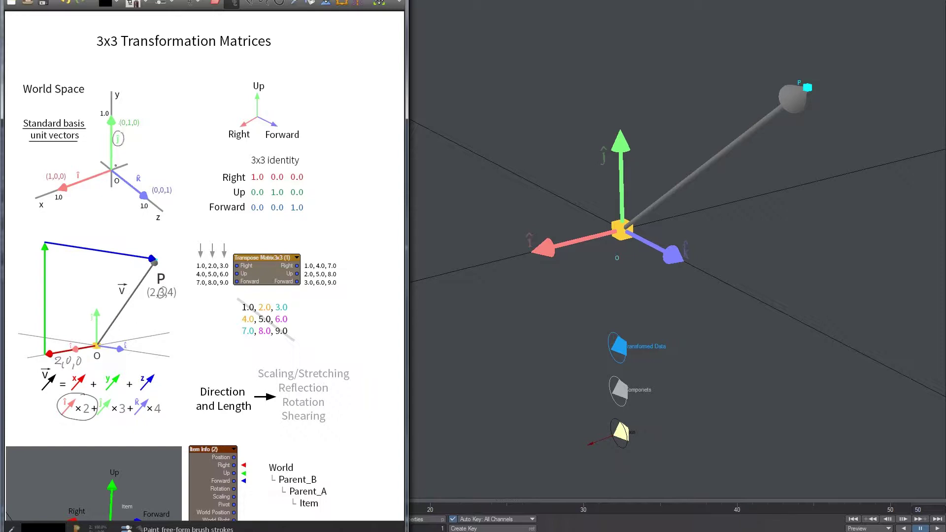
{"action": "mouse_move", "coordinate": [106, 411]}
{"action": "left_mouse_down"}
{"action": "mouse_move", "coordinate": [126, 394]}
{"action": "mouse_move", "coordinate": [101, 413]}
{"action": "left_mouse_up"}
{"action": "left_click_drag", "start_coordinate": [49, 282], "coordinate": [49, 282]}
{"action": "left_click_drag", "start_coordinate": [54, 290], "coordinate": [60, 295]}
{"action": "left_click_drag", "start_coordinate": [67, 281], "coordinate": [67, 282]}
Circle k̂, the 4 in P's coordinates and the k̂×4 term, and write 0,0,4 above the blue arrow
{"action": "left_click_drag", "start_coordinate": [144, 171], "coordinate": [146, 172]}
{"action": "left_click_drag", "start_coordinate": [173, 286], "coordinate": [171, 282]}
{"action": "mouse_move", "coordinate": [152, 392]}
{"action": "left_mouse_down"}
{"action": "mouse_move", "coordinate": [140, 416]}
{"action": "mouse_move", "coordinate": [158, 390]}
{"action": "left_mouse_up"}
{"action": "left_click_drag", "start_coordinate": [92, 231], "coordinate": [125, 240]}
{"action": "left_click_drag", "start_coordinate": [123, 233], "coordinate": [122, 243]}
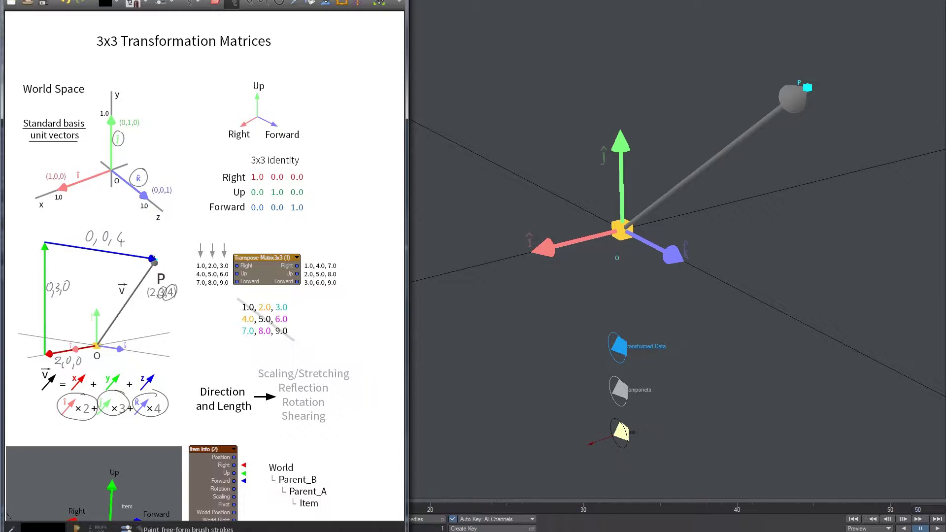
Draw a double-line arrow from the World Space axes to the Right/Up/Forward diagram
{"action": "left_click_drag", "start_coordinate": [158, 256], "coordinate": [155, 255]}
{"action": "key", "text": "ctrl+z"}
{"action": "mouse_move", "coordinate": [165, 154]}
{"action": "left_mouse_down"}
{"action": "mouse_move", "coordinate": [200, 141]}
{"action": "mouse_move", "coordinate": [198, 150]}
{"action": "left_mouse_up"}
{"action": "left_click_drag", "start_coordinate": [94, 51], "coordinate": [279, 52], "text": "shift"}
{"action": "key", "text": "ctrl+z"}
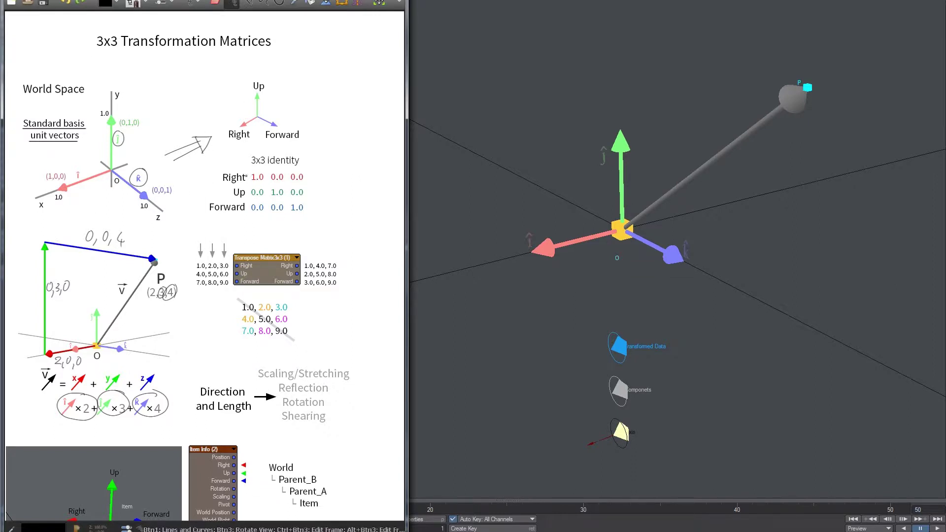
Box the 3x3 identity matrix values and label the Right, Up and Forward arrows x, y and z
{"action": "mouse_move", "coordinate": [248, 171]}
{"action": "left_mouse_down", "text": "shift"}
{"action": "mouse_move", "coordinate": [247, 215]}
{"action": "mouse_move", "coordinate": [307, 214]}
{"action": "mouse_move", "coordinate": [308, 171]}
{"action": "left_mouse_up", "text": "shift"}
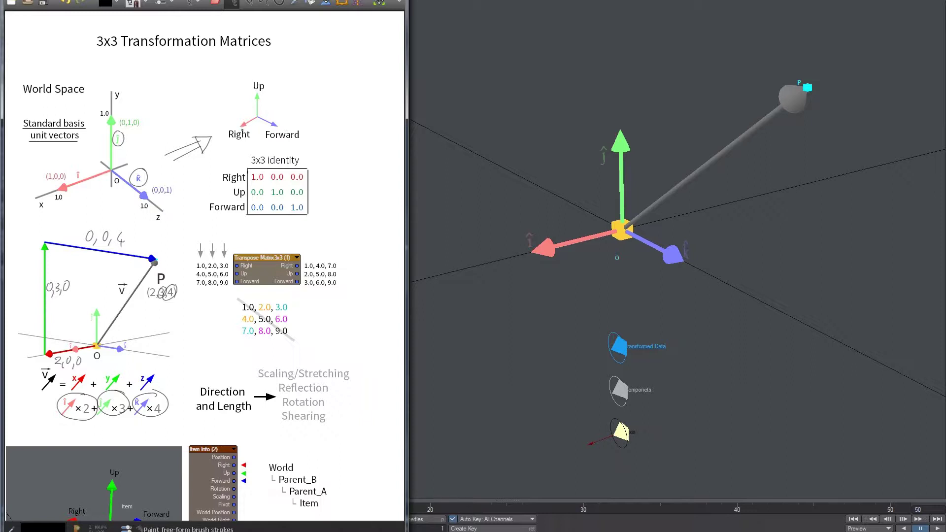
{"action": "mouse_move", "coordinate": [233, 121]}
{"action": "left_mouse_down"}
{"action": "mouse_move", "coordinate": [266, 106]}
{"action": "mouse_move", "coordinate": [289, 121]}
{"action": "left_mouse_up"}
Handwrite the equation v·i = v, with vector arrows over both v's, beside the identity matrix
{"action": "left_click_drag", "start_coordinate": [331, 161], "coordinate": [341, 152]}
{"action": "left_click_drag", "start_coordinate": [339, 159], "coordinate": [349, 170]}
{"action": "mouse_move", "coordinate": [349, 164]}
{"action": "left_mouse_down"}
{"action": "mouse_move", "coordinate": [343, 170]}
{"action": "mouse_move", "coordinate": [381, 150]}
{"action": "left_mouse_up"}
{"action": "key", "text": "ctrl+z"}
{"action": "key", "text": "ctrl+z"}
{"action": "left_click", "coordinate": [345, 168]}
{"action": "left_click", "coordinate": [353, 155]}
{"action": "left_click_drag", "start_coordinate": [379, 148], "coordinate": [384, 152]}
Handwrite x×1 = x and x+0 = x beneath the v·i = v equation
{"action": "mouse_move", "coordinate": [351, 181]}
{"action": "left_mouse_down"}
{"action": "mouse_move", "coordinate": [353, 188]}
{"action": "mouse_move", "coordinate": [333, 186]}
{"action": "left_mouse_up"}
{"action": "mouse_move", "coordinate": [340, 180]}
{"action": "left_mouse_down"}
{"action": "mouse_move", "coordinate": [336, 188]}
{"action": "mouse_move", "coordinate": [370, 179]}
{"action": "left_mouse_up"}
{"action": "left_click_drag", "start_coordinate": [363, 184], "coordinate": [380, 185]}
{"action": "left_click_drag", "start_coordinate": [386, 179], "coordinate": [335, 210]}
{"action": "mouse_move", "coordinate": [341, 203]}
{"action": "left_mouse_down"}
{"action": "mouse_move", "coordinate": [334, 212]}
{"action": "mouse_move", "coordinate": [373, 207]}
{"action": "left_mouse_up"}
{"action": "left_click_drag", "start_coordinate": [375, 202], "coordinate": [381, 208]}
{"action": "left_click_drag", "start_coordinate": [387, 201], "coordinate": [380, 209]}
{"action": "mouse_move", "coordinate": [283, 149]}
{"action": "left_mouse_down"}
{"action": "mouse_move", "coordinate": [244, 161]}
{"action": "mouse_move", "coordinate": [296, 148]}
{"action": "left_mouse_up"}
{"action": "key", "text": "ctrl+z"}
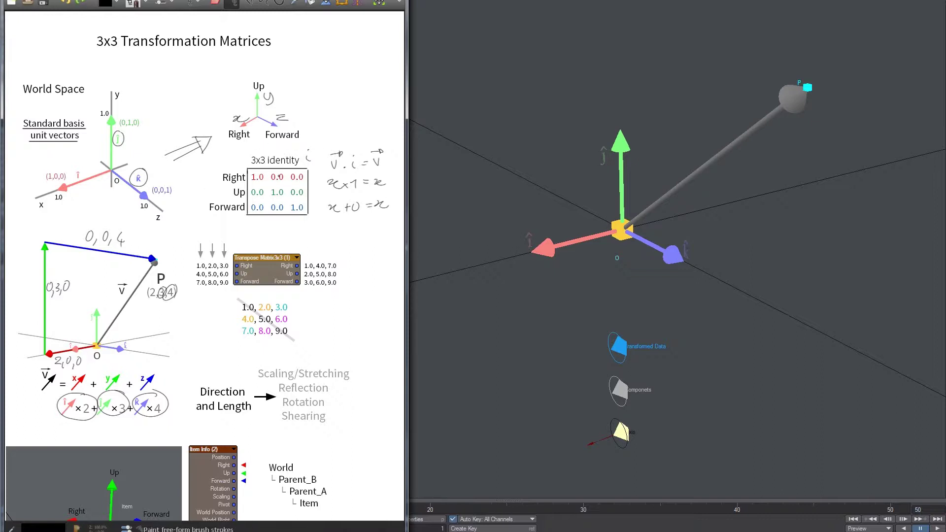
Label the identity matrix rows Right, Up and Forward with handwritten î, ĵ and k̂
{"action": "left_click_drag", "start_coordinate": [257, 174], "coordinate": [304, 212]}
{"action": "key", "text": "ctrl+z"}
{"action": "mouse_move", "coordinate": [301, 173]}
{"action": "left_mouse_down"}
{"action": "mouse_move", "coordinate": [276, 188]}
{"action": "mouse_move", "coordinate": [309, 170]}
{"action": "left_mouse_up"}
{"action": "key", "text": "ctrl+z"}
{"action": "mouse_move", "coordinate": [211, 172]}
{"action": "left_mouse_down"}
{"action": "mouse_move", "coordinate": [214, 197]}
{"action": "mouse_move", "coordinate": [220, 186]}
{"action": "mouse_move", "coordinate": [207, 212]}
{"action": "mouse_move", "coordinate": [210, 199]}
{"action": "left_mouse_up"}
{"action": "mouse_move", "coordinate": [138, 122]}
{"action": "left_mouse_down"}
{"action": "mouse_move", "coordinate": [110, 192]}
{"action": "mouse_move", "coordinate": [134, 121]}
{"action": "left_mouse_up"}
{"action": "key", "text": "ctrl+z"}
{"action": "left_click_drag", "start_coordinate": [129, 213], "coordinate": [109, 221]}
{"action": "key", "text": "ctrl+z"}
Switch to the LightWave Layout scene and try moving point P
{"action": "left_click", "coordinate": [806, 88]}
{"action": "left_click", "coordinate": [807, 87]}
{"action": "mouse_move", "coordinate": [807, 87]}
{"action": "left_mouse_down"}
{"action": "mouse_move", "coordinate": [828, 160]}
{"action": "mouse_move", "coordinate": [806, 153]}
{"action": "mouse_move", "coordinate": [906, 165]}
{"action": "mouse_move", "coordinate": [768, 175]}
{"action": "mouse_move", "coordinate": [888, 197]}
{"action": "mouse_move", "coordinate": [584, 242]}
{"action": "mouse_move", "coordinate": [593, 268]}
{"action": "mouse_move", "coordinate": [609, 219]}
{"action": "left_mouse_up"}
{"action": "key", "text": "ctrl+z"}
{"action": "key", "text": "ctrl+z"}
{"action": "key", "text": "ctrl+z"}
Try moving the Right basis vector and cycle the selection through the other basis vectors
{"action": "left_click", "coordinate": [576, 244]}
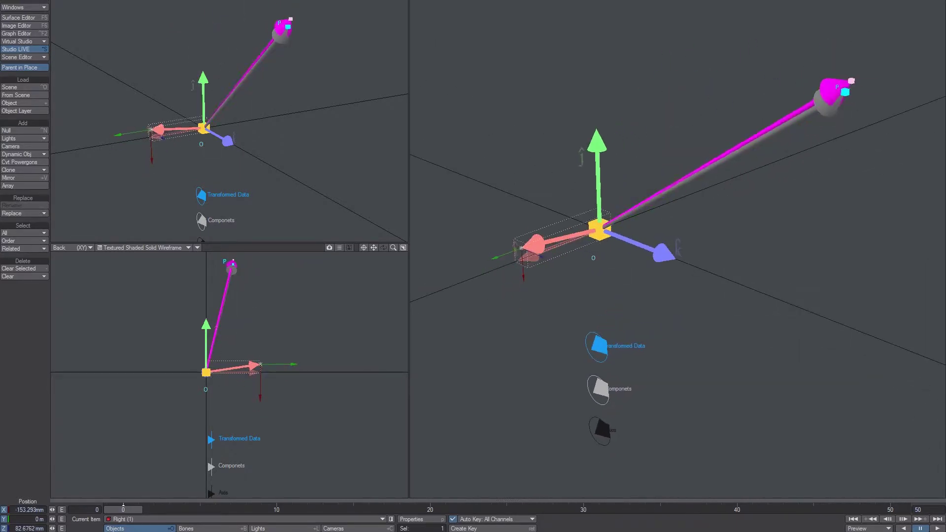
{"action": "key", "text": "Down"}
{"action": "key", "text": "Down"}
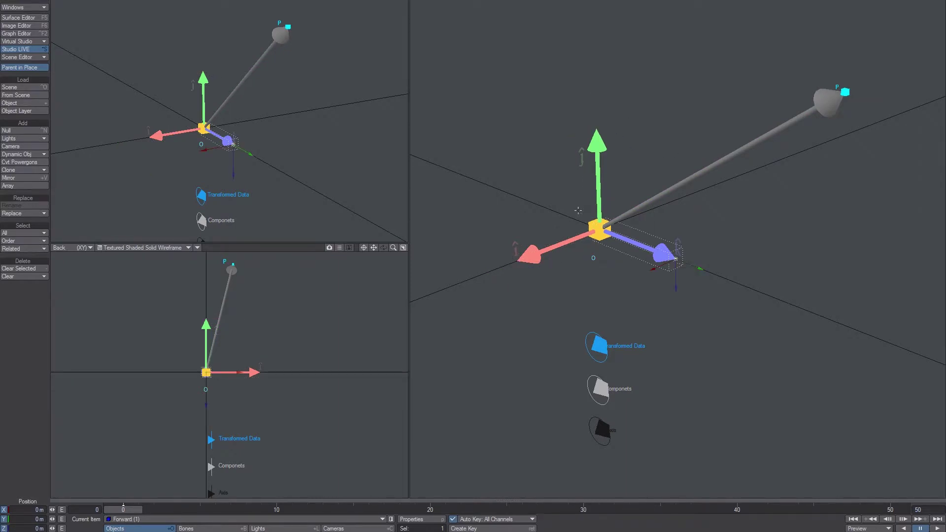
{"action": "key", "text": "Up"}
{"action": "left_click", "coordinate": [579, 225]}
Try rotating the basis vectors about the origin
{"action": "key", "text": "y"}
{"action": "left_click_drag", "start_coordinate": [683, 236], "coordinate": [800, 70]}
{"action": "key", "text": "ctrl+z"}
{"action": "left_click_drag", "start_coordinate": [664, 222], "coordinate": [936, 261]}
{"action": "left_click", "coordinate": [667, 280]}
{"action": "left_click", "coordinate": [602, 227]}
{"action": "key", "text": "ctrl+z"}
{"action": "key", "text": "ctrl+z"}
{"action": "key", "text": "ctrl+z"}
{"action": "key", "text": "ctrl+z"}
Try stretching the basis vectors through the Translation item at the origin
{"action": "key", "text": "h"}
{"action": "mouse_move", "coordinate": [676, 257]}
{"action": "left_mouse_down"}
{"action": "mouse_move", "coordinate": [691, 278]}
{"action": "mouse_move", "coordinate": [680, 264]}
{"action": "left_mouse_up"}
{"action": "left_click_drag", "start_coordinate": [793, 47], "coordinate": [692, 59]}
{"action": "key", "text": "ctrl+z"}
{"action": "key", "text": "ctrl+z"}
{"action": "key", "text": "ctrl+z"}
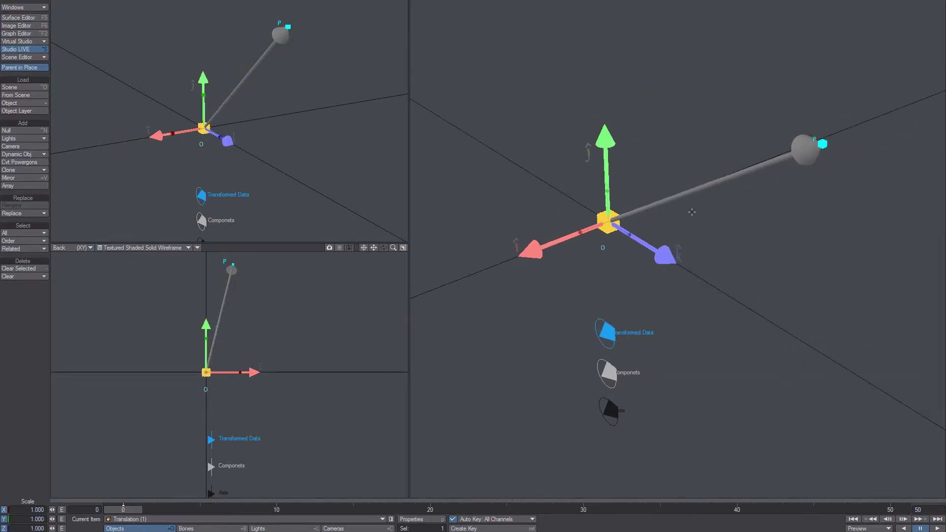
Move the Up basis vector's tip sideways to about 657 mm on X
{"action": "key", "text": "t"}
{"action": "key", "text": "space"}
{"action": "left_click", "coordinate": [606, 140]}
{"action": "key", "text": "space"}
{"action": "left_click_drag", "start_coordinate": [585, 125], "coordinate": [614, 120]}
{"action": "left_click_drag", "start_coordinate": [640, 163], "coordinate": [582, 220], "text": "alt"}
{"action": "left_click_drag", "start_coordinate": [658, 84], "coordinate": [544, 113]}
{"action": "left_click_drag", "start_coordinate": [620, 305], "coordinate": [622, 276], "text": "alt"}
Move the Right basis vector's tip to about 270 mm and the Forward basis vector's tip to about -711 mm on X
{"action": "left_click", "coordinate": [564, 191]}
{"action": "left_click_drag", "start_coordinate": [590, 234], "coordinate": [596, 177], "text": "alt"}
{"action": "left_click_drag", "start_coordinate": [536, 268], "coordinate": [537, 295]}
{"action": "left_click", "coordinate": [662, 247]}
{"action": "left_click_drag", "start_coordinate": [651, 272], "coordinate": [732, 263]}
{"action": "left_click_drag", "start_coordinate": [762, 164], "coordinate": [765, 176], "text": "alt"}
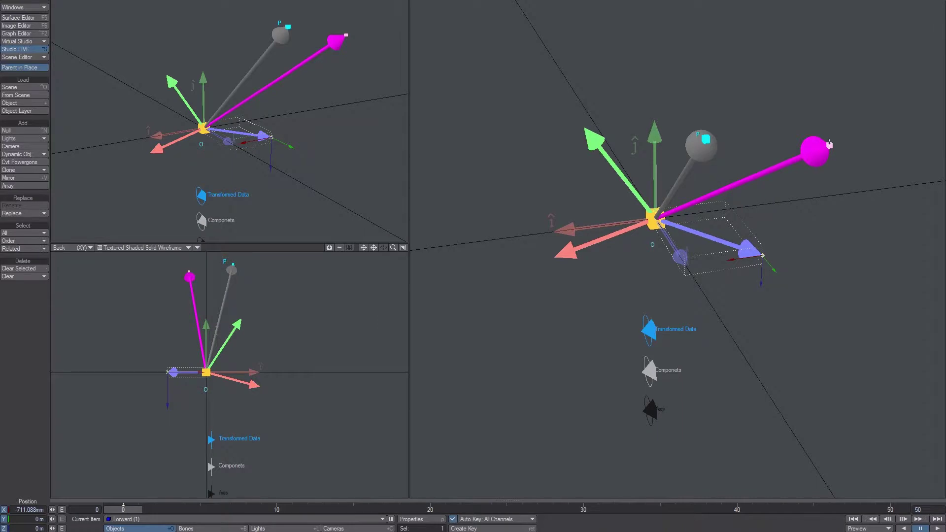
Select point P, examine its X, Y and Z position, and compare the original and transformed vectors from several angles
{"action": "left_click", "coordinate": [705, 139]}
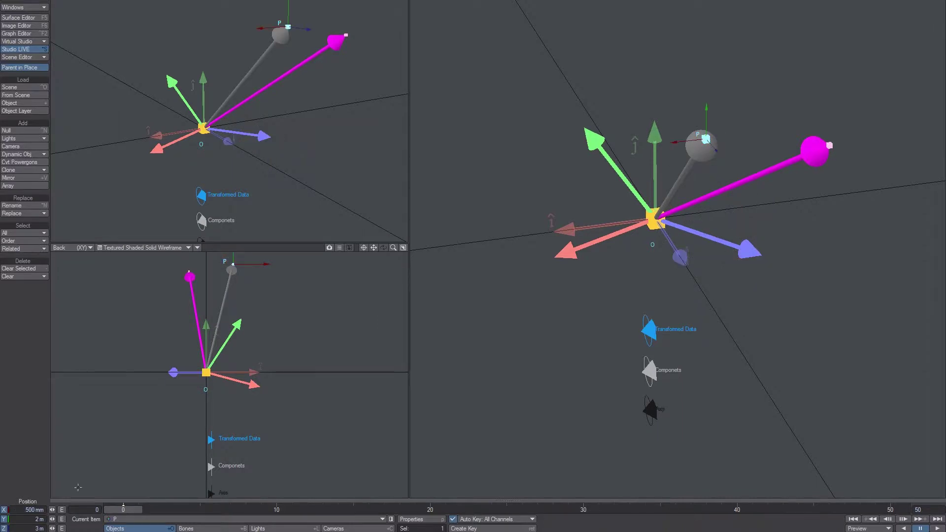
{"action": "left_click", "coordinate": [33, 510]}
{"action": "left_click", "coordinate": [33, 519]}
{"action": "left_click", "coordinate": [33, 529]}
{"action": "left_click_drag", "start_coordinate": [685, 260], "coordinate": [673, 266], "text": "alt"}
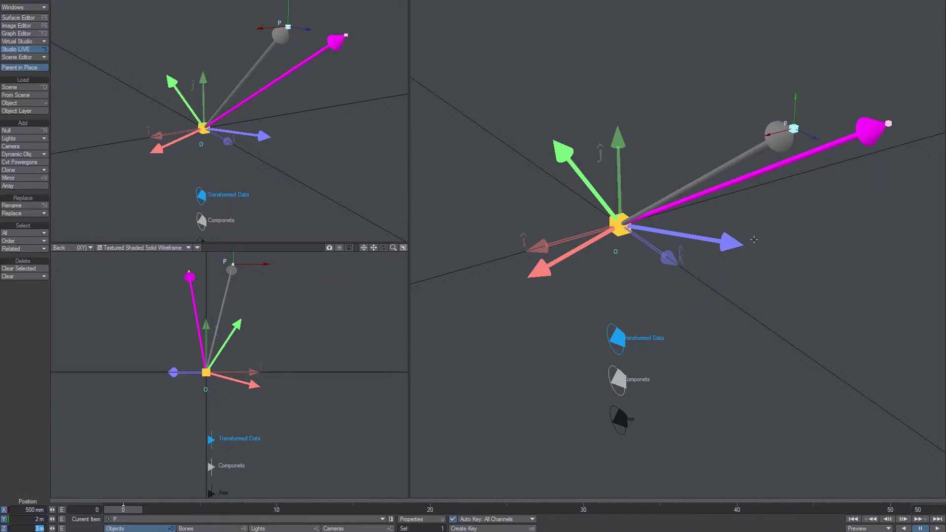
{"action": "left_click_drag", "start_coordinate": [685, 206], "coordinate": [854, 143], "text": "alt"}
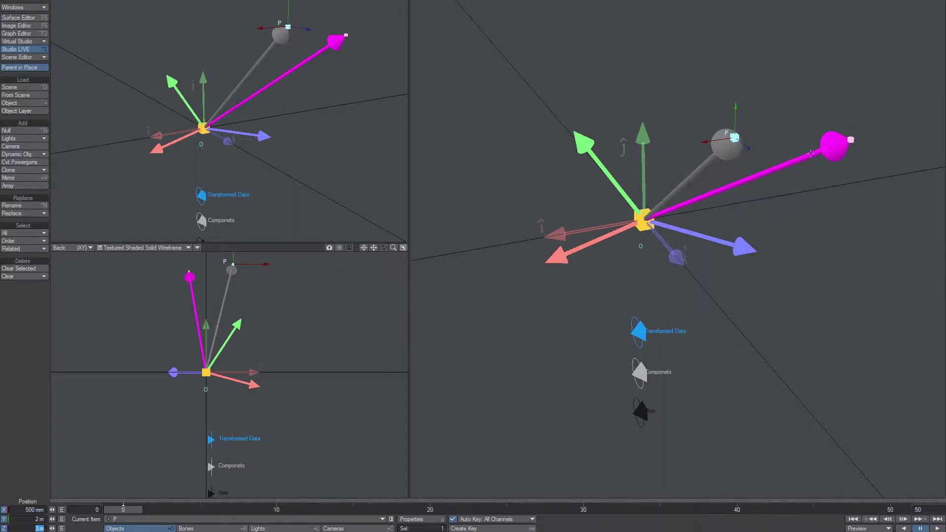
{"action": "left_click_drag", "start_coordinate": [623, 208], "coordinate": [665, 189], "text": "alt"}
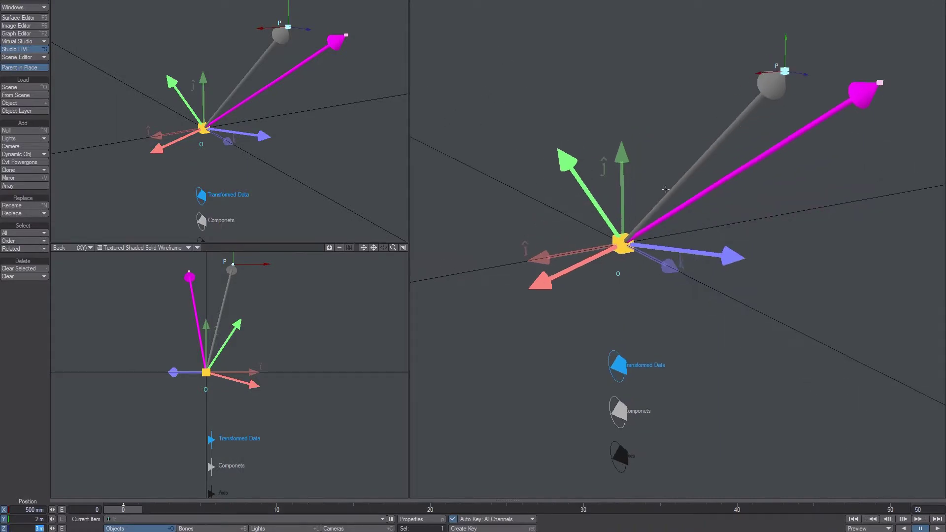
{"action": "left_click_drag", "start_coordinate": [731, 140], "coordinate": [941, 57], "text": "alt"}
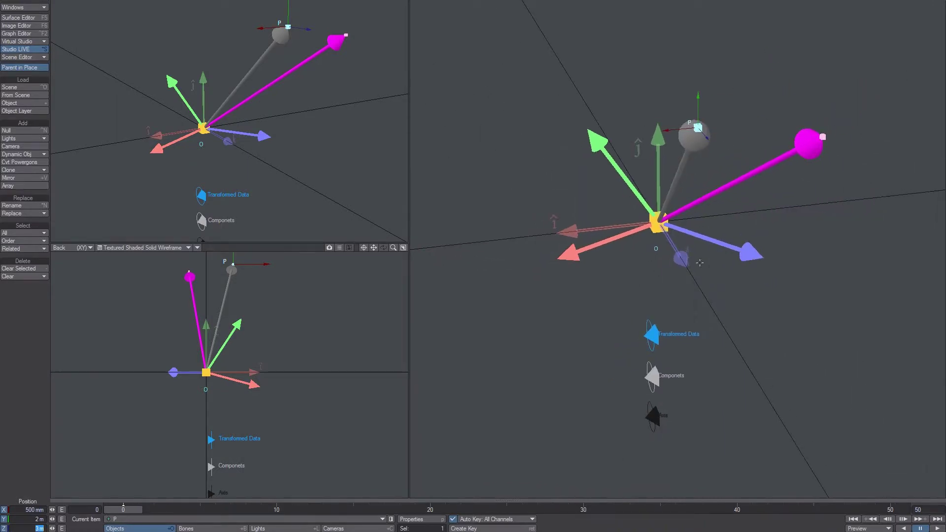
{"action": "left_click_drag", "start_coordinate": [753, 149], "coordinate": [644, 219], "text": "alt"}
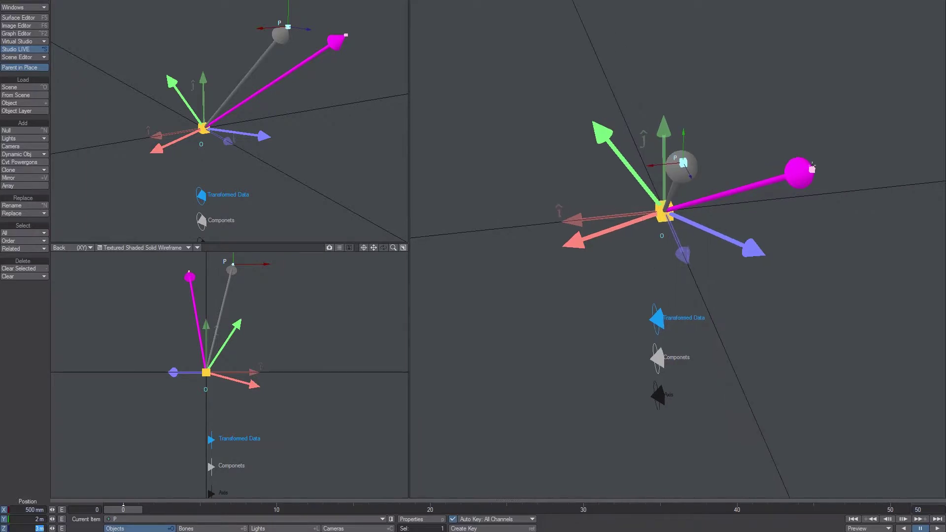
Reset the Up, Right and Forward basis vectors to their default positions
{"action": "left_click", "coordinate": [597, 132]}
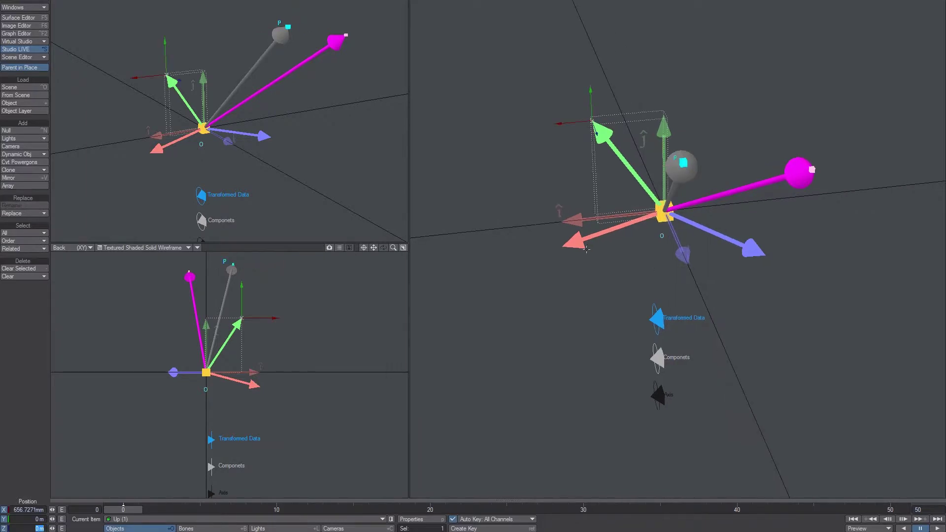
{"action": "key", "text": "Return"}
{"action": "key", "text": "shift+r"}
{"action": "left_click", "coordinate": [575, 245]}
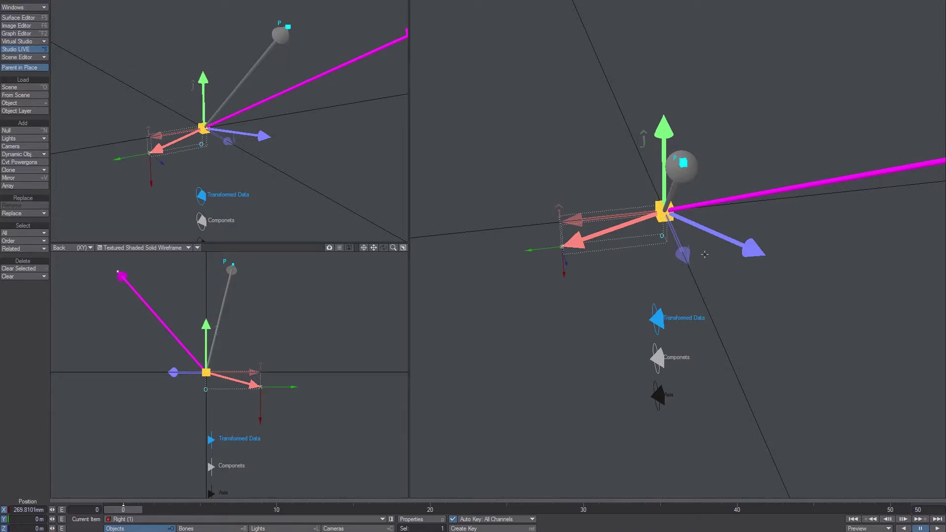
{"action": "key", "text": "shift+r"}
{"action": "left_click", "coordinate": [751, 248]}
{"action": "key", "text": "shift+r"}
Turn on the component arrows and numbered axes by setting both of their switches to 1 m on X
{"action": "left_click", "coordinate": [659, 354]}
{"action": "left_click", "coordinate": [658, 395], "text": "shift"}
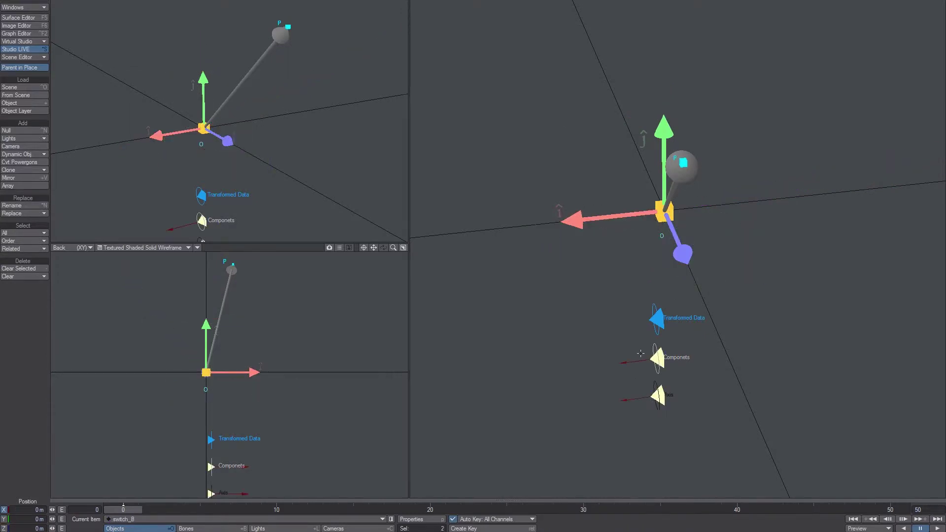
{"action": "type", "text": "n1"}
{"action": "key", "text": "Return"}
{"action": "left_click_drag", "start_coordinate": [642, 355], "coordinate": [674, 352], "text": "alt"}
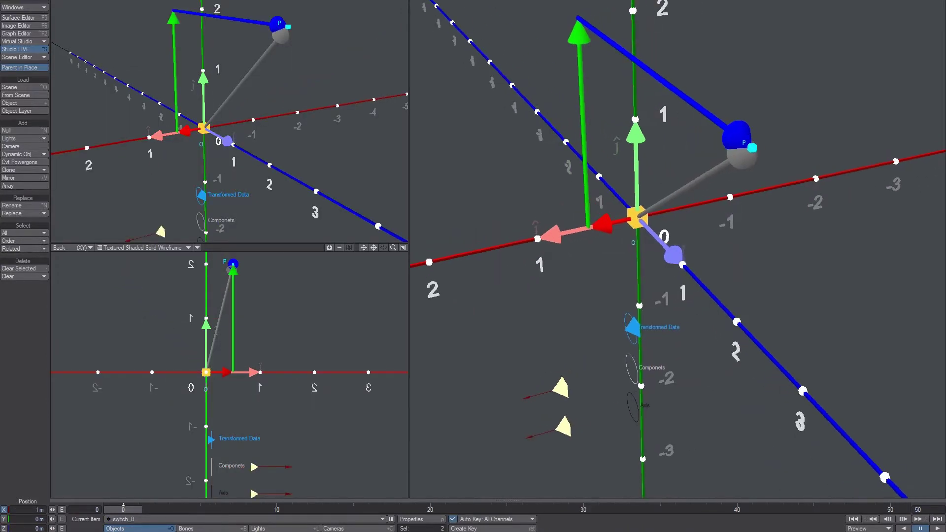
{"action": "left_click_drag", "start_coordinate": [641, 315], "coordinate": [659, 313], "text": "alt+shift"}
{"action": "scroll", "coordinate": [604, 224], "scroll_direction": "down", "scroll_amount": 3}
Stretch the Translation item at the origin non-uniformly to scale the basis vectors
{"action": "left_click", "coordinate": [604, 237]}
{"action": "left_click", "coordinate": [662, 226]}
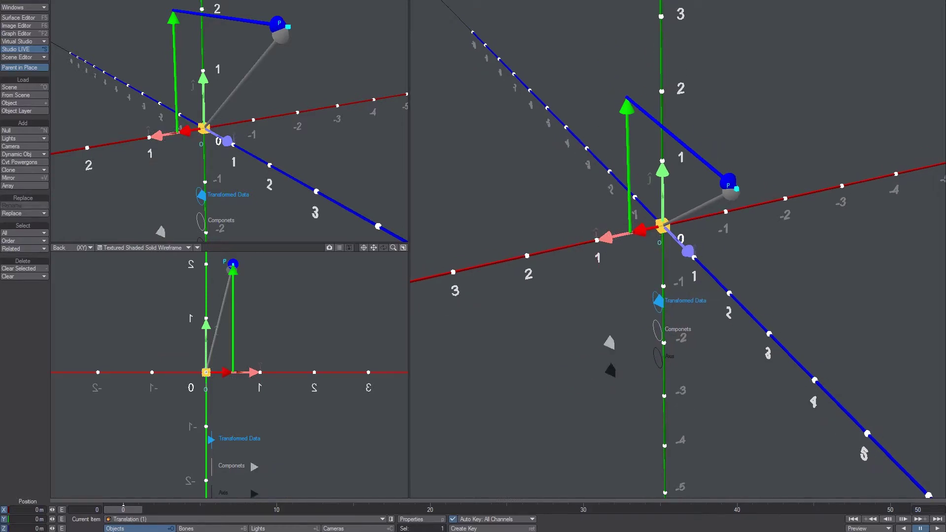
{"action": "key", "text": "h"}
{"action": "left_click_drag", "start_coordinate": [629, 257], "coordinate": [644, 228]}
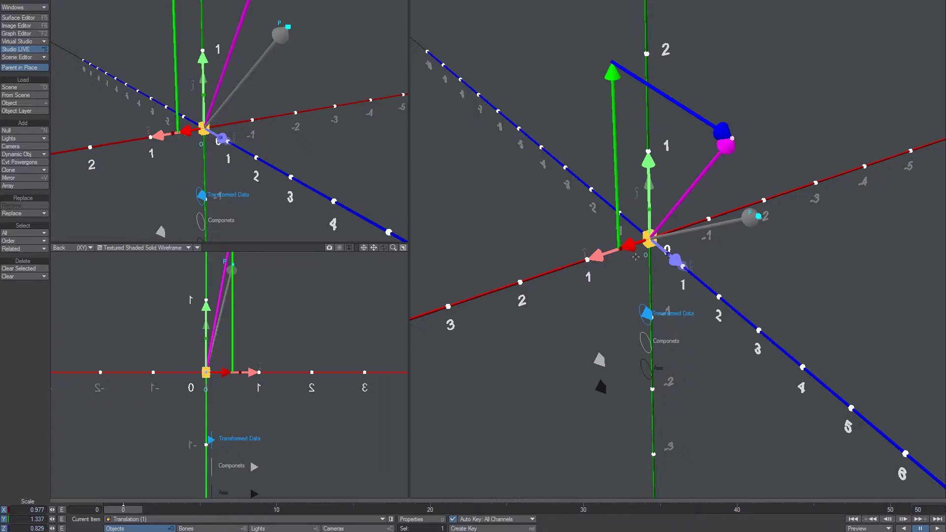
{"action": "left_click_drag", "start_coordinate": [664, 223], "coordinate": [683, 217]}
Switch to the transformation matrices drawing and circle the Right/Up/Forward diagram
{"action": "key", "text": "alt+Tab"}
{"action": "mouse_move", "coordinate": [143, 102]}
{"action": "left_mouse_down"}
{"action": "mouse_move", "coordinate": [156, 231]}
{"action": "mouse_move", "coordinate": [172, 96]}
{"action": "left_mouse_up"}
{"action": "key", "text": "ctrl+z"}
{"action": "mouse_move", "coordinate": [273, 63]}
{"action": "left_mouse_down"}
{"action": "mouse_move", "coordinate": [209, 82]}
{"action": "mouse_move", "coordinate": [311, 101]}
{"action": "mouse_move", "coordinate": [236, 56]}
{"action": "left_mouse_up"}
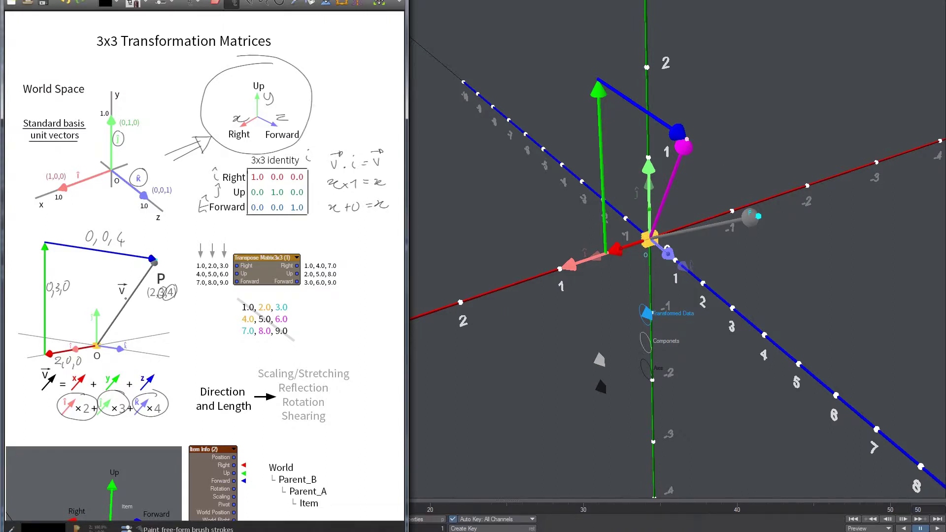
Draw an arrow from origin O to a circled note P (2,3,4) and circle the three basis vectors at O
{"action": "mouse_move", "coordinate": [97, 345]}
{"action": "left_mouse_down"}
{"action": "mouse_move", "coordinate": [199, 301]}
{"action": "mouse_move", "coordinate": [193, 317]}
{"action": "left_mouse_up"}
{"action": "left_click_drag", "start_coordinate": [196, 311], "coordinate": [214, 322]}
{"action": "left_click_drag", "start_coordinate": [220, 314], "coordinate": [226, 322]}
{"action": "mouse_move", "coordinate": [94, 344]}
{"action": "left_mouse_down"}
{"action": "mouse_move", "coordinate": [74, 354]}
{"action": "mouse_move", "coordinate": [99, 345]}
{"action": "mouse_move", "coordinate": [118, 354]}
{"action": "left_mouse_up"}
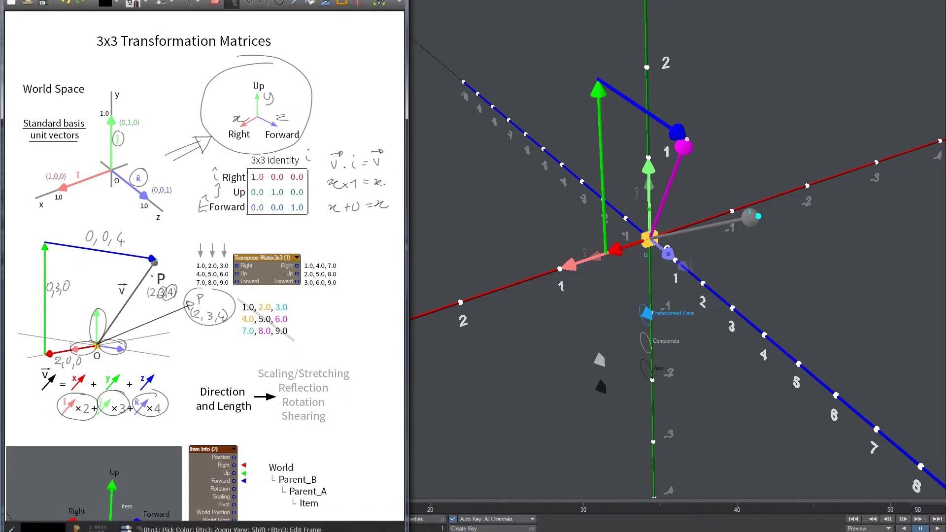
Switch to the 3D scene and lengthen the Right basis vector to about 337 mm on Y
{"action": "left_click", "coordinate": [578, 239]}
{"action": "left_click", "coordinate": [560, 270]}
{"action": "left_click_drag", "start_coordinate": [560, 274], "coordinate": [680, 244]}
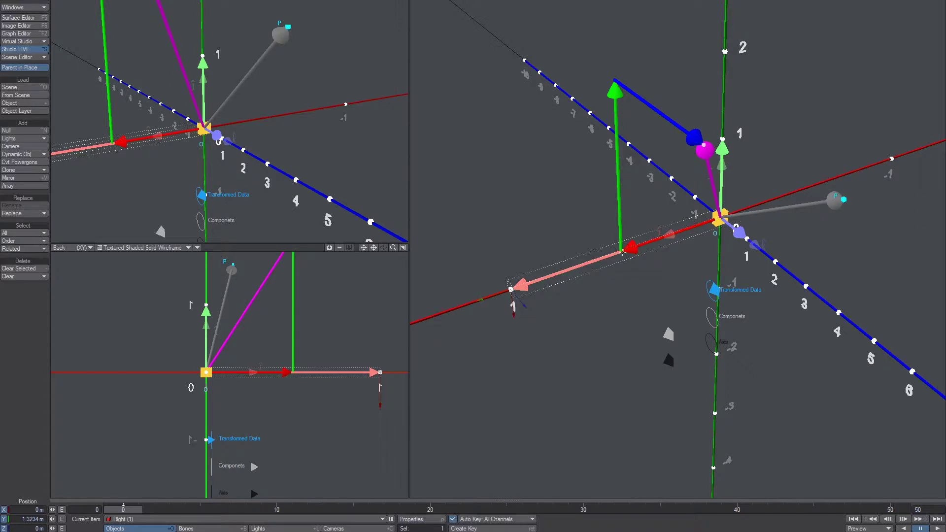
{"action": "left_click_drag", "start_coordinate": [511, 290], "coordinate": [686, 163]}
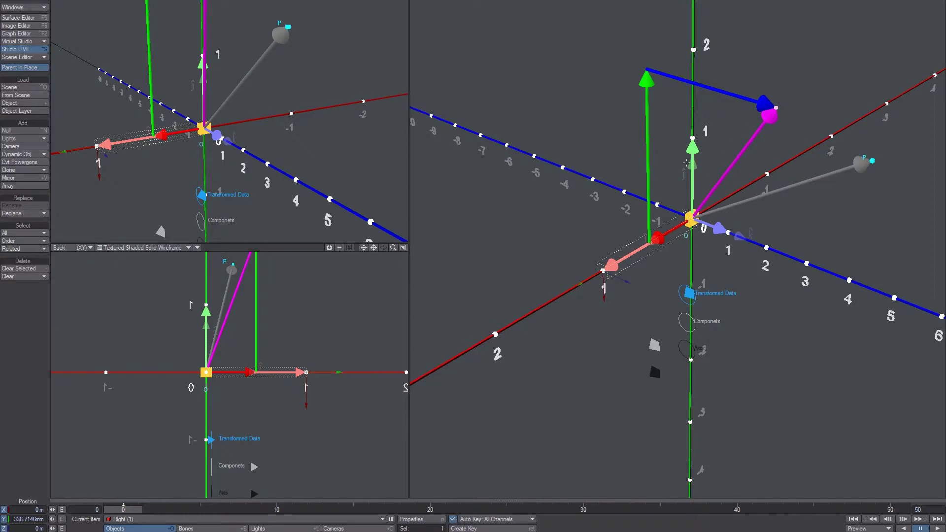
Try moving the tip of the Up basis vector
{"action": "left_click", "coordinate": [693, 194]}
{"action": "left_click_drag", "start_coordinate": [721, 143], "coordinate": [693, 65]}
{"action": "key", "text": "ctrl+z"}
{"action": "key", "text": "ctrl+z"}
Shear the Up basis vector to about -325 mm on Y and -753 mm on Z, and inspect it from several angles
{"action": "scroll", "coordinate": [692, 69], "scroll_direction": "down", "scroll_amount": 3}
{"action": "left_click_drag", "start_coordinate": [690, 102], "coordinate": [689, 150]}
{"action": "scroll", "coordinate": [690, 153], "scroll_direction": "up", "scroll_amount": 3}
{"action": "mouse_move", "coordinate": [702, 130]}
{"action": "left_mouse_down", "text": "alt"}
{"action": "mouse_move", "coordinate": [646, 99]}
{"action": "mouse_move", "coordinate": [703, 128]}
{"action": "left_mouse_up", "text": "alt"}
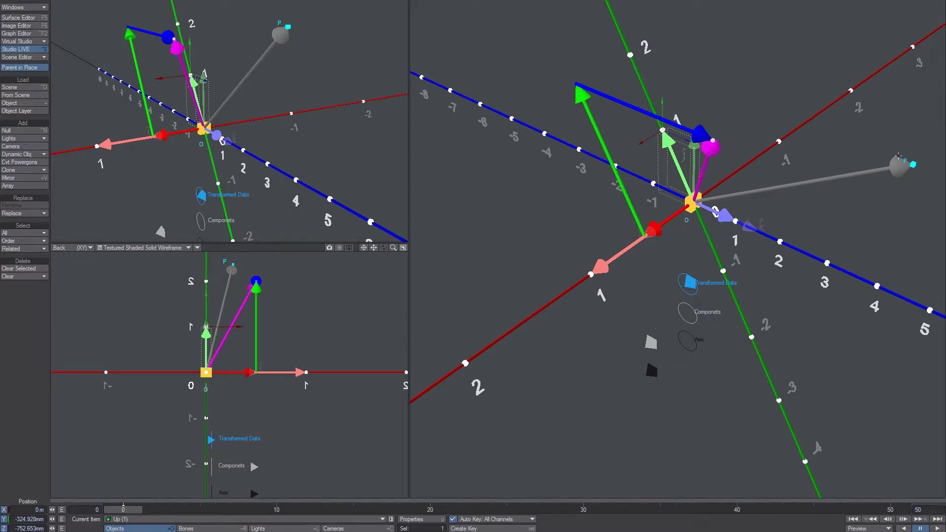
{"action": "left_click_drag", "start_coordinate": [710, 147], "coordinate": [749, 65], "text": "alt"}
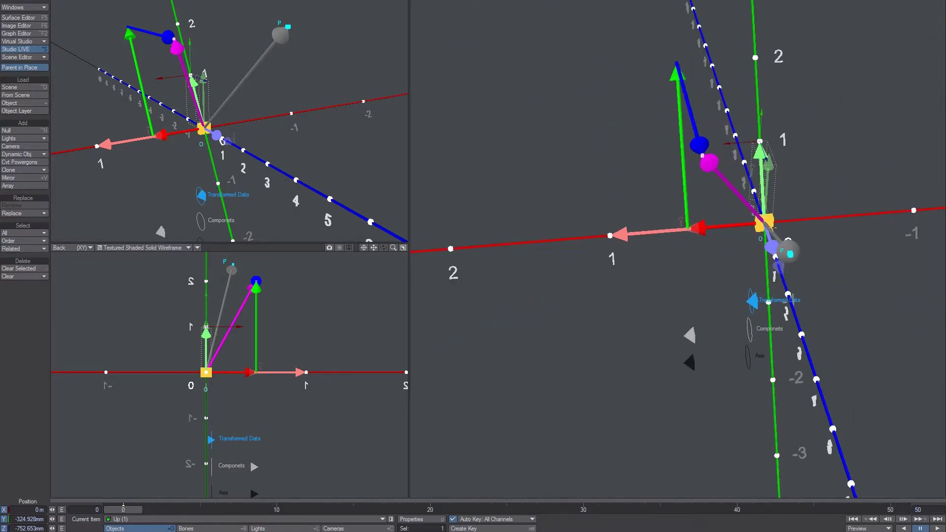
{"action": "left_click_drag", "start_coordinate": [817, 213], "coordinate": [617, 186], "text": "alt"}
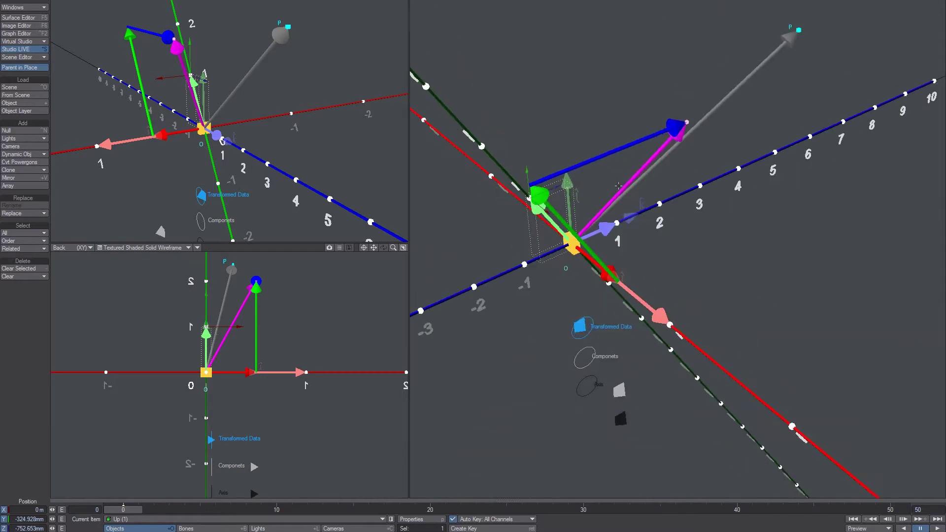
Undo the Up and Right basis vector moves and select the Forward basis vector
{"action": "key", "text": "ctrl+z"}
{"action": "left_click_drag", "start_coordinate": [542, 224], "coordinate": [795, 207], "text": "alt"}
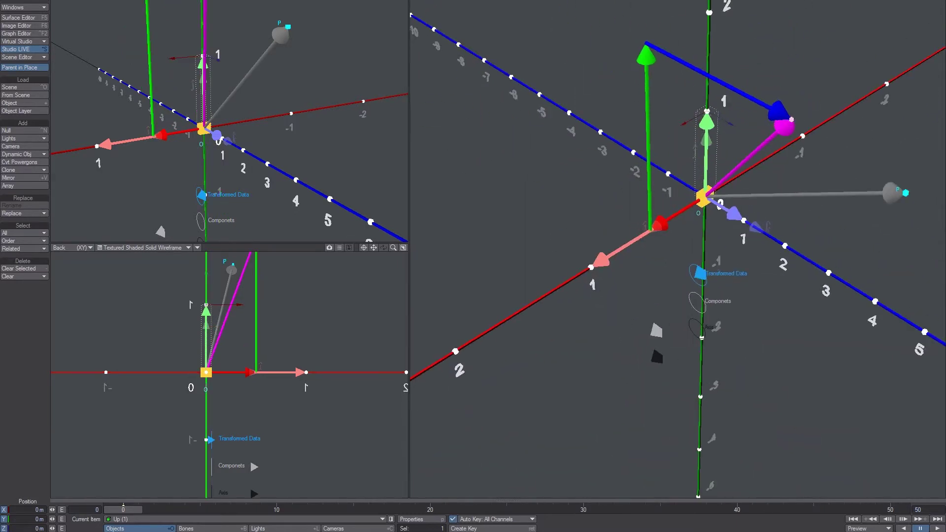
{"action": "key", "text": "ctrl+z"}
{"action": "left_click", "coordinate": [743, 220]}
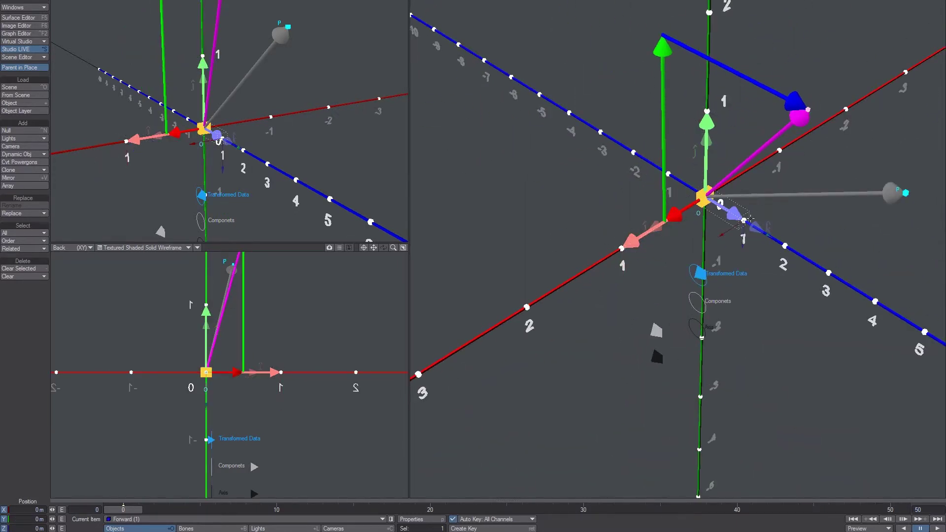
{"action": "key", "text": "ctrl+z"}
Turn off the component arrows and numbered axes by moving both of their switches back together
{"action": "left_click", "coordinate": [906, 193]}
{"action": "mouse_move", "coordinate": [905, 193]}
{"action": "left_mouse_down"}
{"action": "mouse_move", "coordinate": [783, 219]}
{"action": "mouse_move", "coordinate": [806, 155]}
{"action": "mouse_move", "coordinate": [876, 258]}
{"action": "mouse_move", "coordinate": [906, 193]}
{"action": "left_mouse_up"}
{"action": "left_click", "coordinate": [656, 330]}
{"action": "left_click", "coordinate": [657, 355], "text": "shift"}
{"action": "left_click_drag", "start_coordinate": [673, 353], "coordinate": [709, 330]}
Turn on the Transformed Data display with its switch and select the RoundCube_Matrix object
{"action": "left_click", "coordinate": [700, 273]}
{"action": "left_click_drag", "start_coordinate": [705, 276], "coordinate": [626, 298], "text": "alt"}
{"action": "left_click_drag", "start_coordinate": [685, 237], "coordinate": [705, 185], "text": "ctrl+alt"}
{"action": "left_click", "coordinate": [702, 185]}
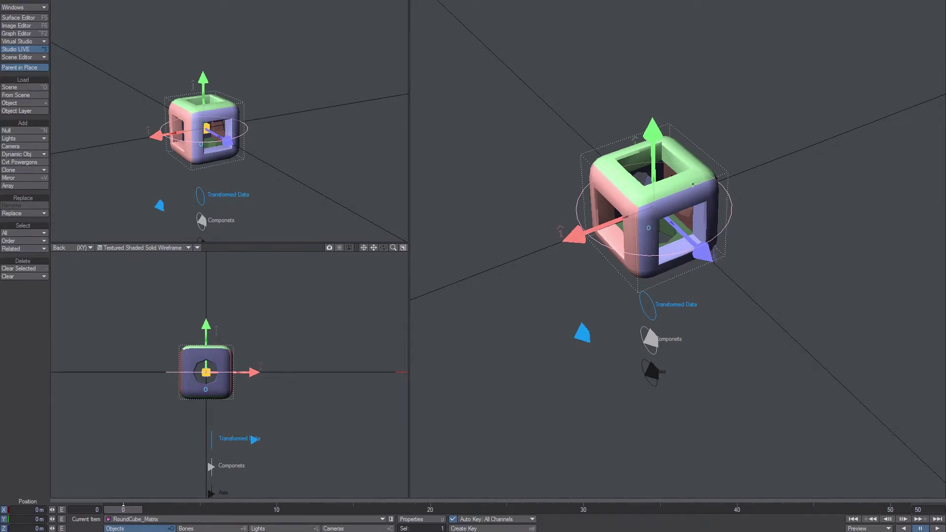
Open the displacement node graph of RoundCube_Matrix from its deformation properties and bring up the matrix notes beside it
{"action": "key", "text": "p"}
{"action": "left_click", "coordinate": [253, 268]}
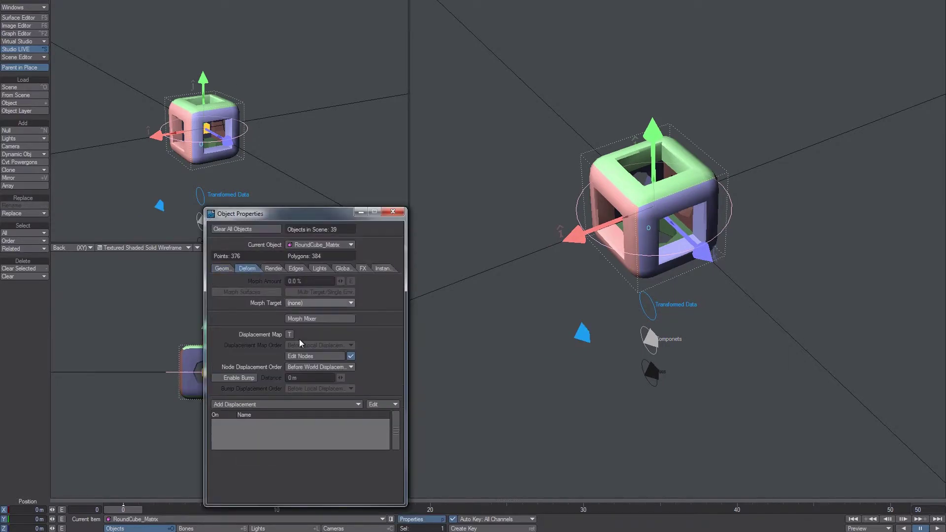
{"action": "left_click", "coordinate": [318, 357]}
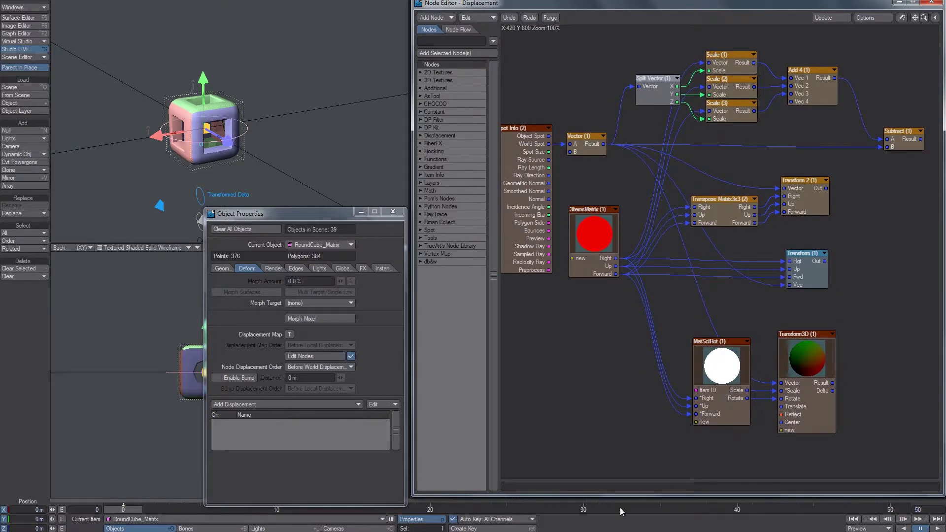
{"action": "left_click", "coordinate": [620, 531]}
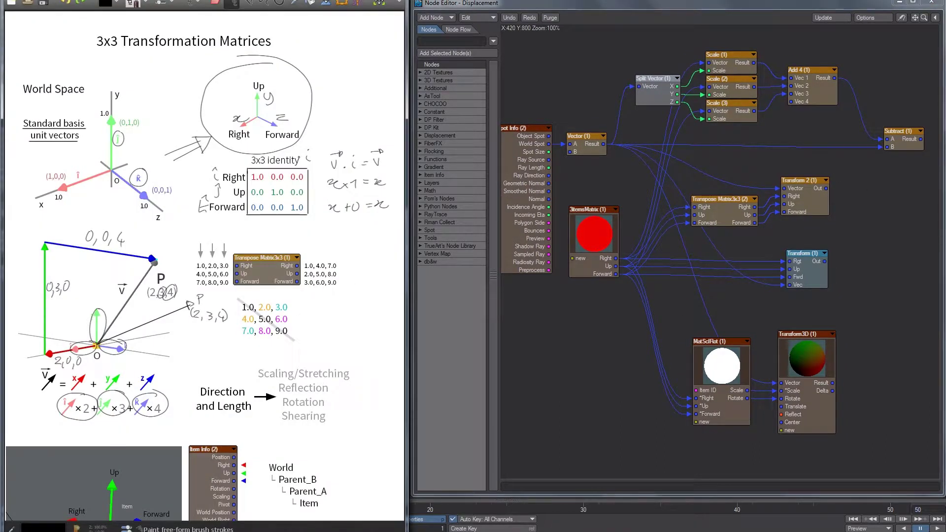
{"action": "middle_click_drag", "start_coordinate": [147, 138], "coordinate": [145, 142]}
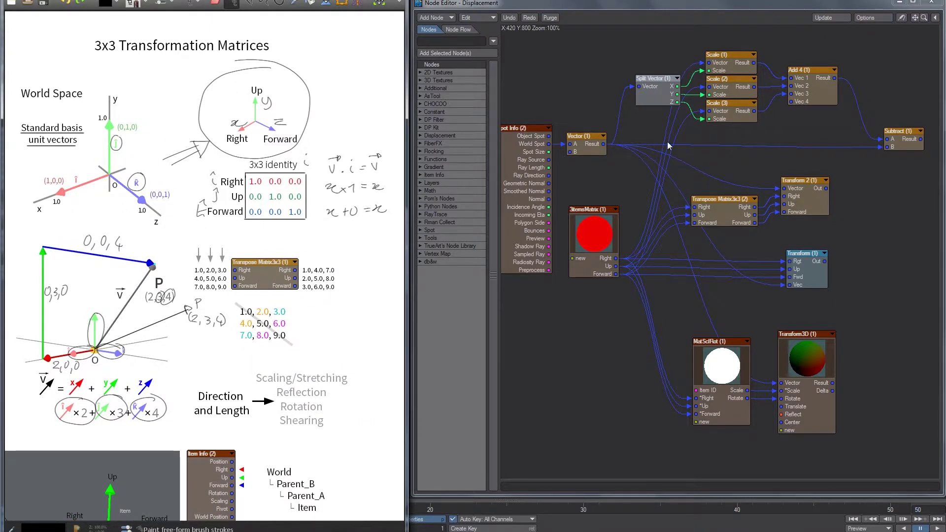
Outline the three alternative transform setups in turn: the Scale and Add 4 group, Transform 2 with Transpose Matrix3x3, and Transform
{"action": "left_click", "coordinate": [754, 164]}
{"action": "left_click_drag", "start_coordinate": [827, 45], "coordinate": [660, 127]}
{"action": "left_click_drag", "start_coordinate": [855, 161], "coordinate": [690, 222]}
{"action": "left_click_drag", "start_coordinate": [911, 247], "coordinate": [719, 283]}
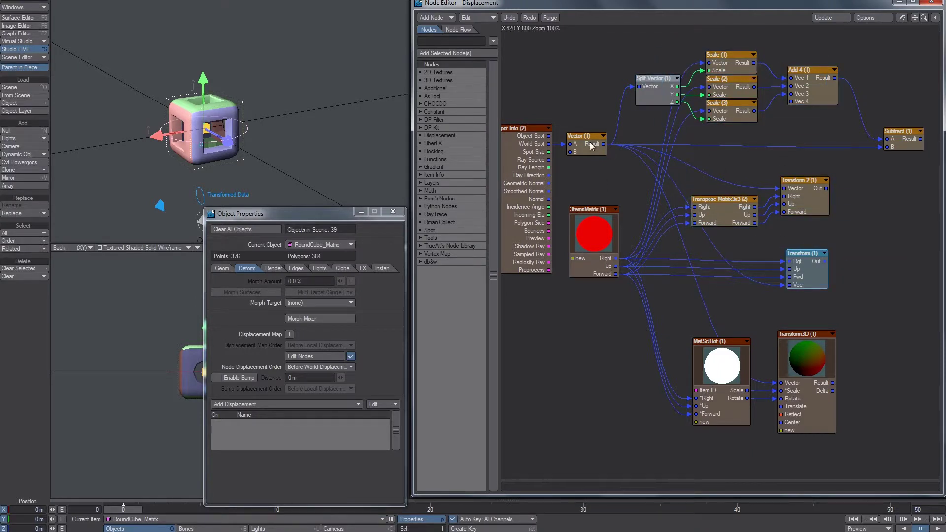
Select the 3ItemsMatrix compound node that supplies the Right, Up and Forward vectors and open its contents
{"action": "left_click_drag", "start_coordinate": [547, 150], "coordinate": [560, 147], "text": "alt"}
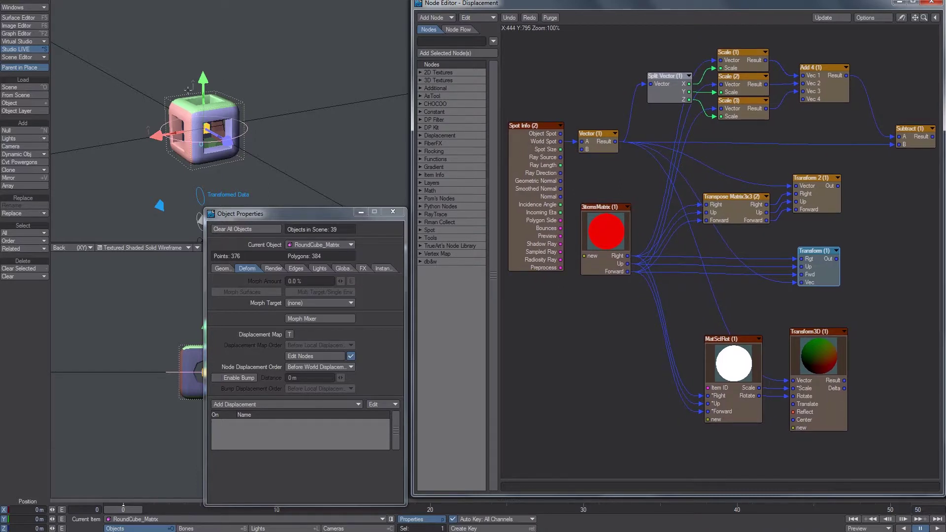
{"action": "left_click_drag", "start_coordinate": [637, 154], "coordinate": [581, 136], "text": "alt"}
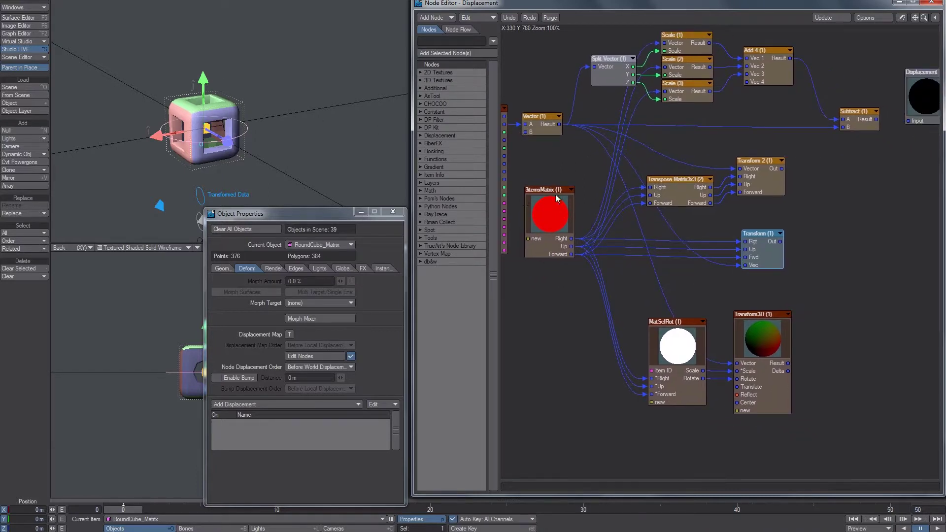
{"action": "left_click_drag", "start_coordinate": [521, 176], "coordinate": [583, 268]}
{"action": "left_click_drag", "start_coordinate": [519, 173], "coordinate": [572, 262]}
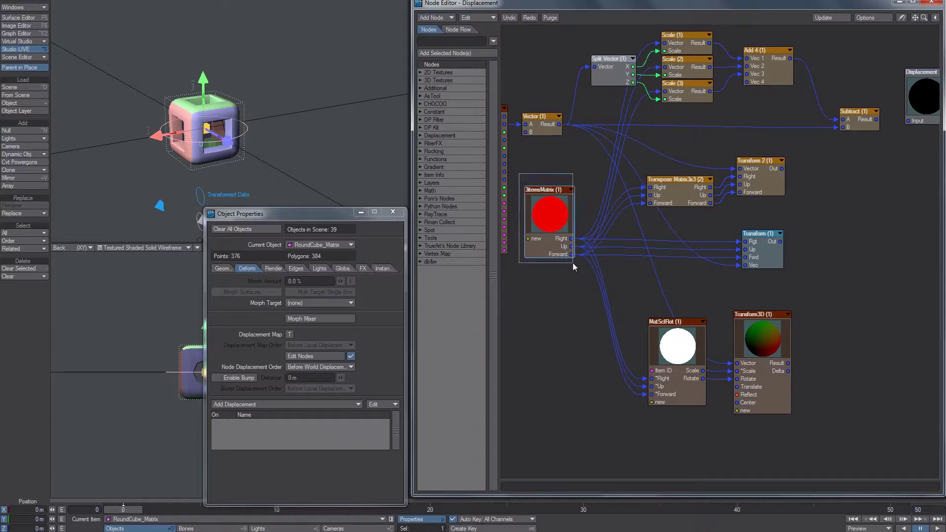
{"action": "double_click", "coordinate": [553, 224]}
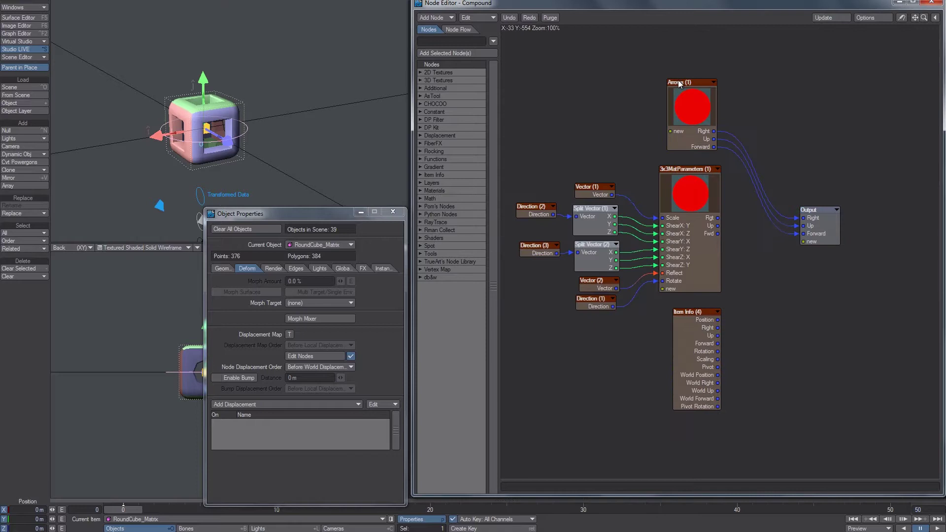
Examine the Arrows, 3x3MatParameters and Item Info nodes inside the compound, selecting the Up basis vector in the scene for reference
{"action": "left_click", "coordinate": [686, 130]}
{"action": "left_click_drag", "start_coordinate": [687, 98], "coordinate": [689, 97]}
{"action": "mouse_move", "coordinate": [203, 80]}
{"action": "left_mouse_down"}
{"action": "mouse_move", "coordinate": [183, 81]}
{"action": "mouse_move", "coordinate": [201, 80]}
{"action": "left_mouse_up"}
{"action": "key", "text": "ctrl+z"}
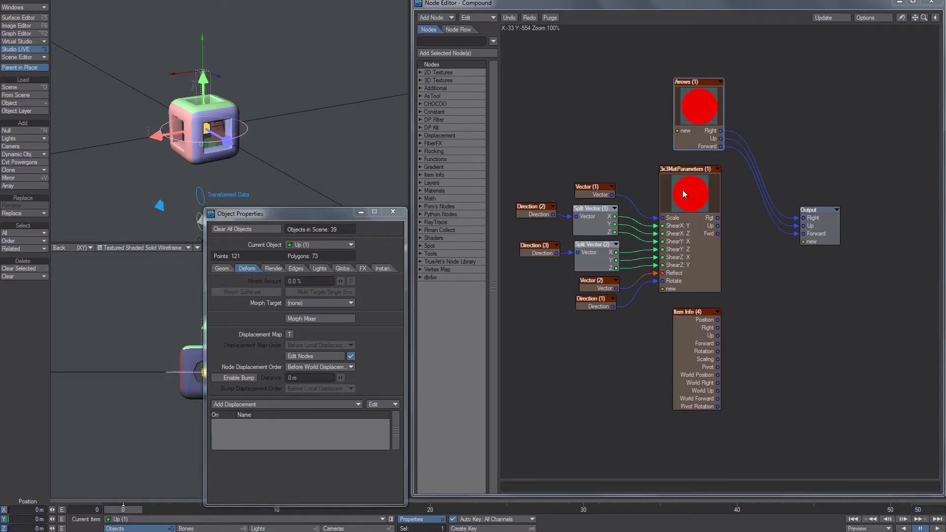
{"action": "left_click", "coordinate": [704, 172]}
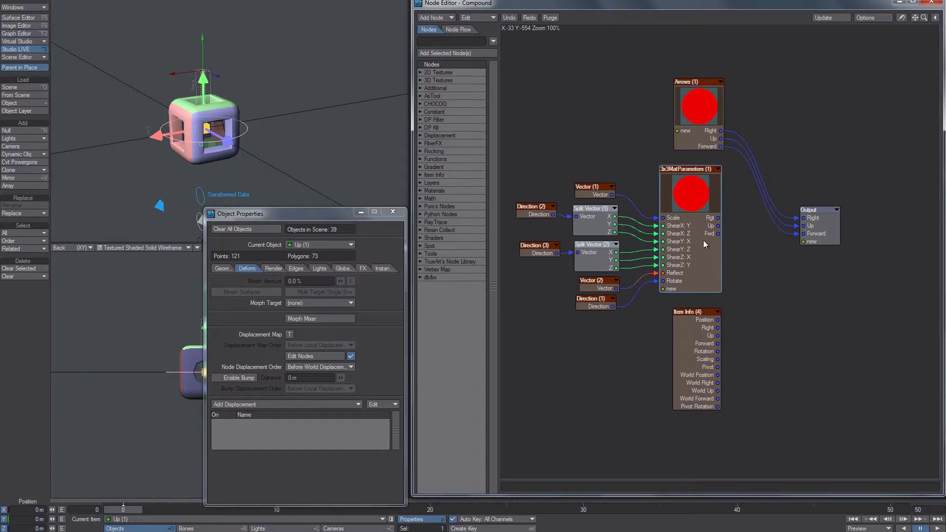
{"action": "left_click_drag", "start_coordinate": [709, 347], "coordinate": [708, 347]}
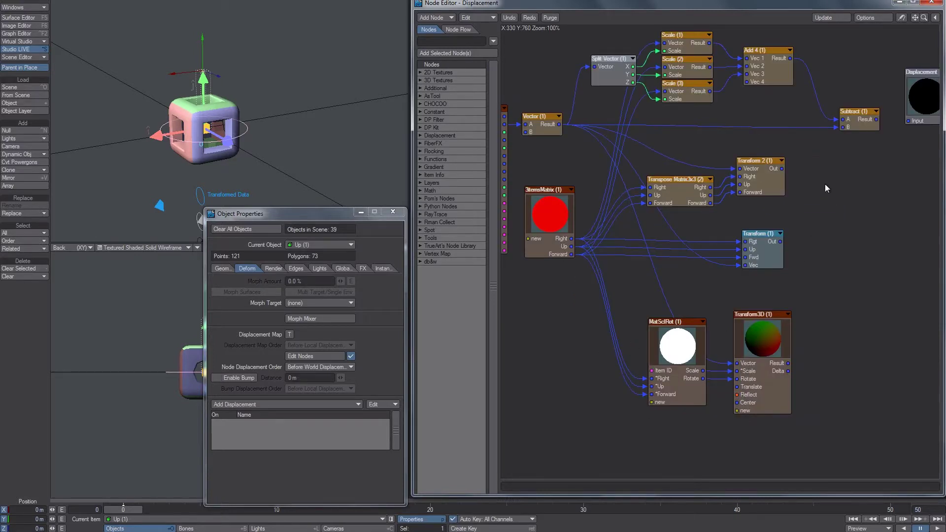
Move the Split Vector, three Scale and Add 4 nodes slightly as one group and bring up the matrix notes for comparison
{"action": "left_click_drag", "start_coordinate": [825, 185], "coordinate": [833, 214]}
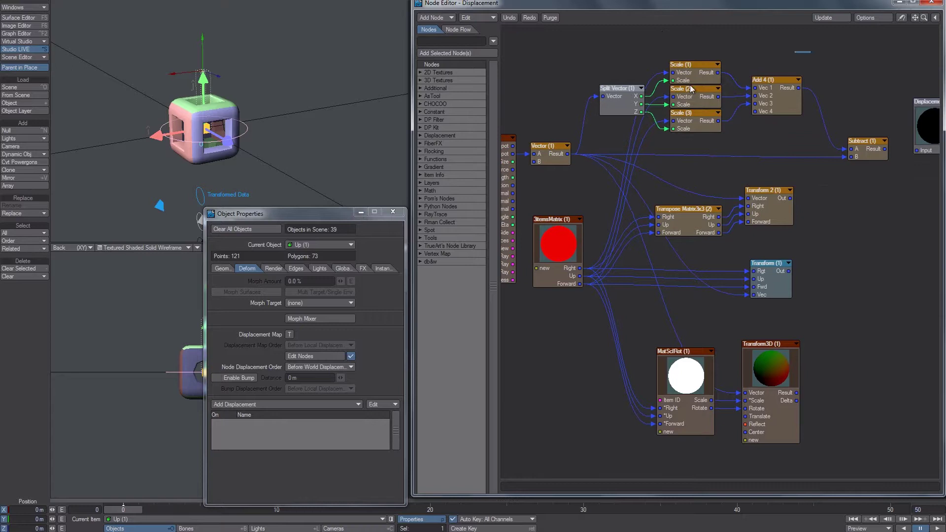
{"action": "left_click_drag", "start_coordinate": [795, 51], "coordinate": [597, 137]}
{"action": "left_click_drag", "start_coordinate": [619, 84], "coordinate": [625, 96]}
{"action": "left_click", "coordinate": [719, 164]}
{"action": "left_click_drag", "start_coordinate": [585, 64], "coordinate": [802, 147]}
{"action": "left_click_drag", "start_coordinate": [814, 154], "coordinate": [790, 140]}
{"action": "key", "text": "alt+Tab"}
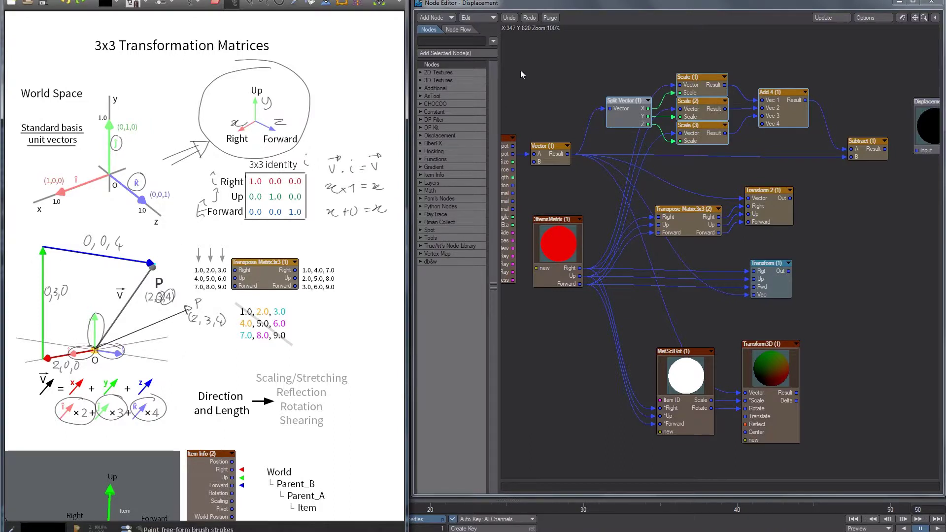
{"action": "left_click", "coordinate": [630, 181]}
{"action": "middle_click_drag", "start_coordinate": [629, 181], "coordinate": [671, 168]}
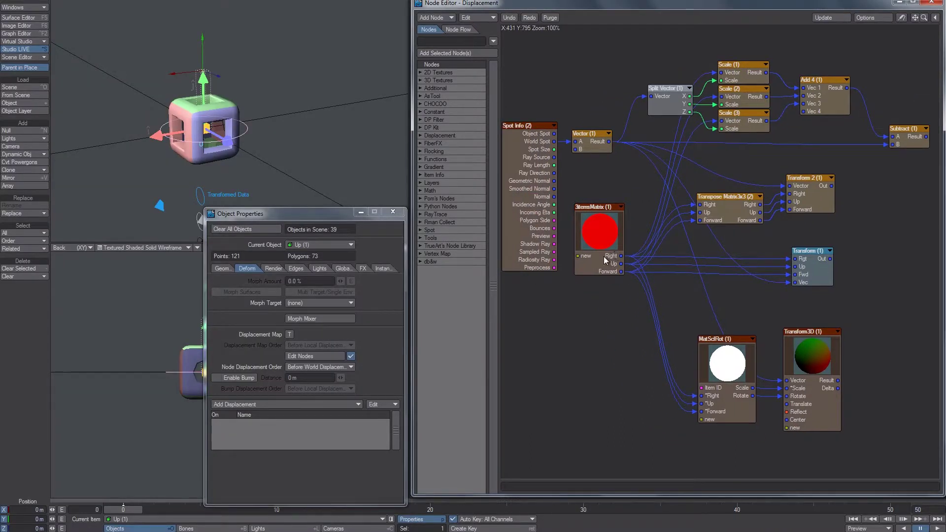
Follow the chain from Split Vector through Add 4 to Subtract, and connect the Subtract result to the Displacement input
{"action": "middle_click_drag", "start_coordinate": [737, 61], "coordinate": [732, 58]}
{"action": "left_click_drag", "start_coordinate": [660, 85], "coordinate": [654, 85]}
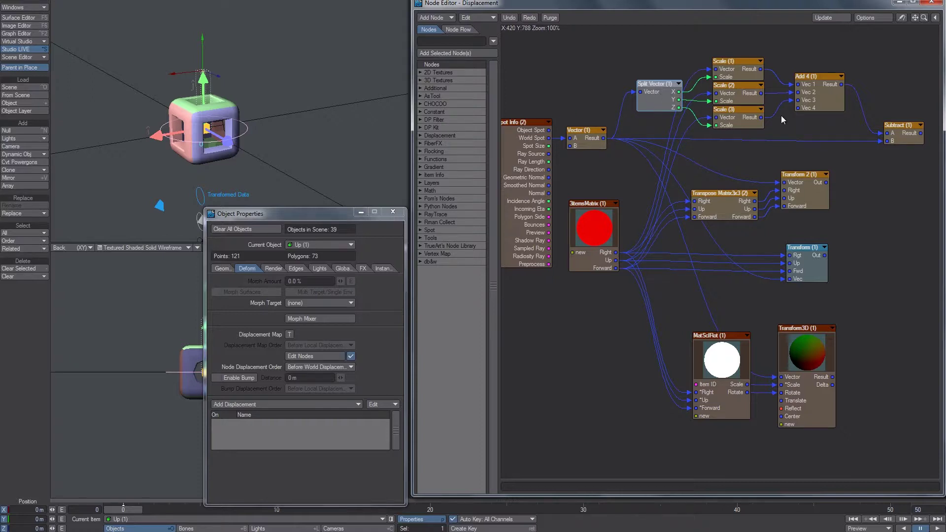
{"action": "left_click_drag", "start_coordinate": [782, 115], "coordinate": [759, 112], "text": "alt"}
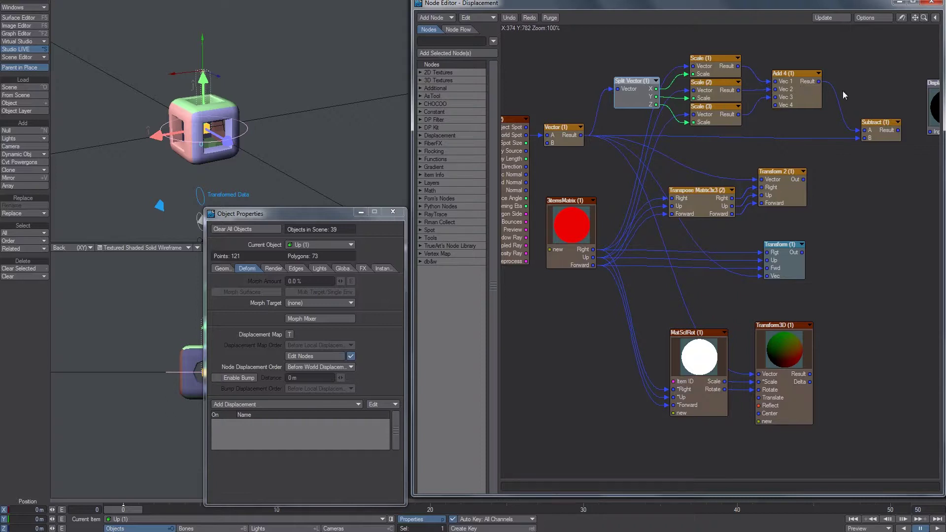
{"action": "left_click_drag", "start_coordinate": [843, 90], "coordinate": [809, 87], "text": "alt"}
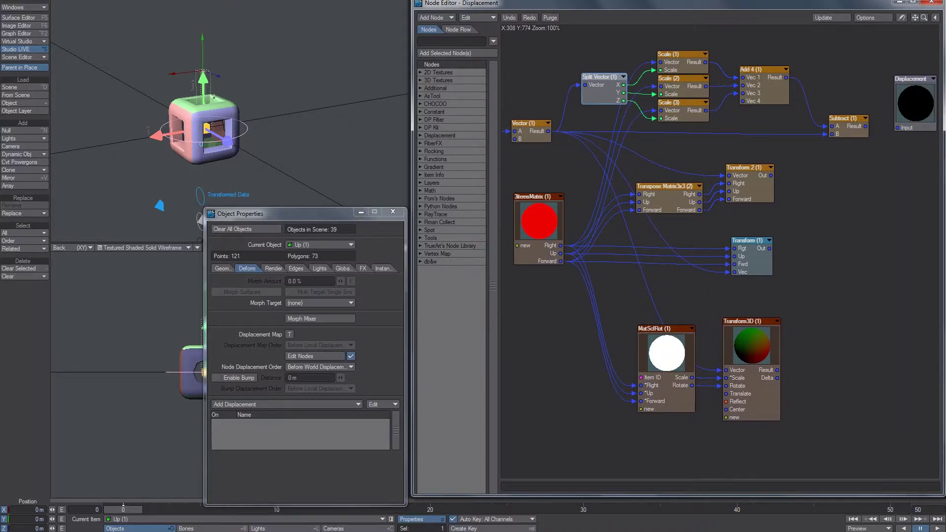
{"action": "left_click_drag", "start_coordinate": [866, 126], "coordinate": [904, 128]}
Try moving the Up basis vector to about 432 mm on X and -1.28 m on Z, and undo the move
{"action": "mouse_move", "coordinate": [183, 73]}
{"action": "left_mouse_down"}
{"action": "mouse_move", "coordinate": [150, 75]}
{"action": "mouse_move", "coordinate": [183, 74]}
{"action": "left_mouse_up"}
{"action": "left_click_drag", "start_coordinate": [183, 73], "coordinate": [217, 80], "text": "alt"}
{"action": "left_click_drag", "start_coordinate": [174, 86], "coordinate": [192, 80]}
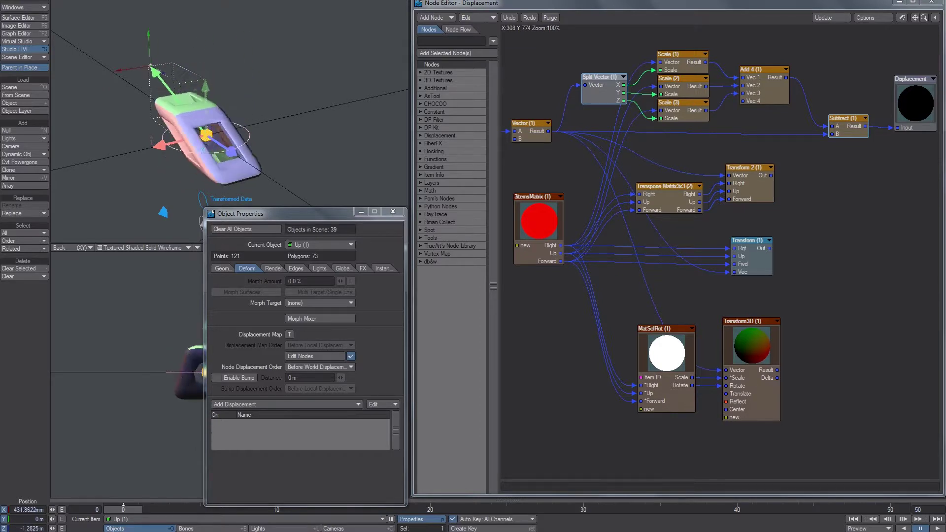
{"action": "key", "text": "ctrl+z"}
Try stretching the central Translation control to 1.131, 0.675, 1.435 and rotating it to heading -60.30° and pitch 18.10°, and undo the changes
{"action": "left_click_drag", "start_coordinate": [305, 127], "coordinate": [299, 122], "text": "alt"}
{"action": "left_click", "coordinate": [226, 149]}
{"action": "left_click", "coordinate": [206, 130]}
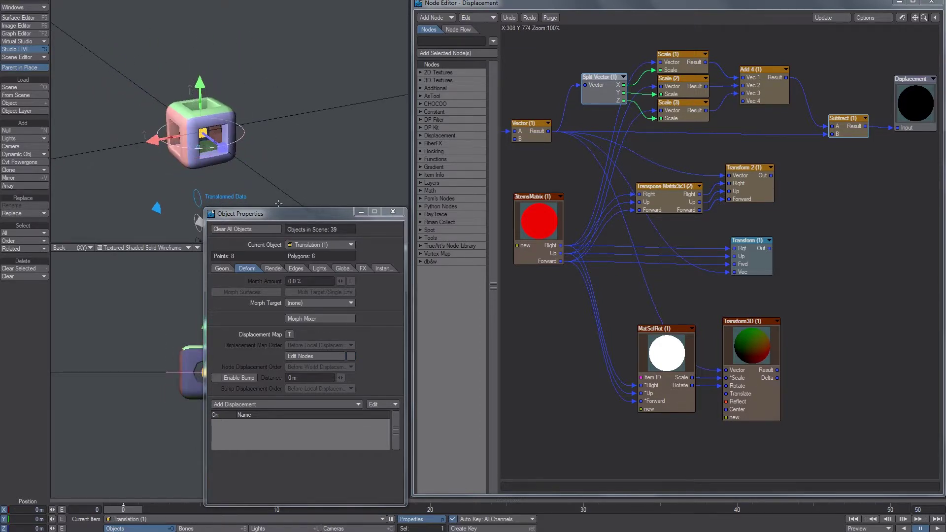
{"action": "key", "text": "y"}
{"action": "key", "text": "h"}
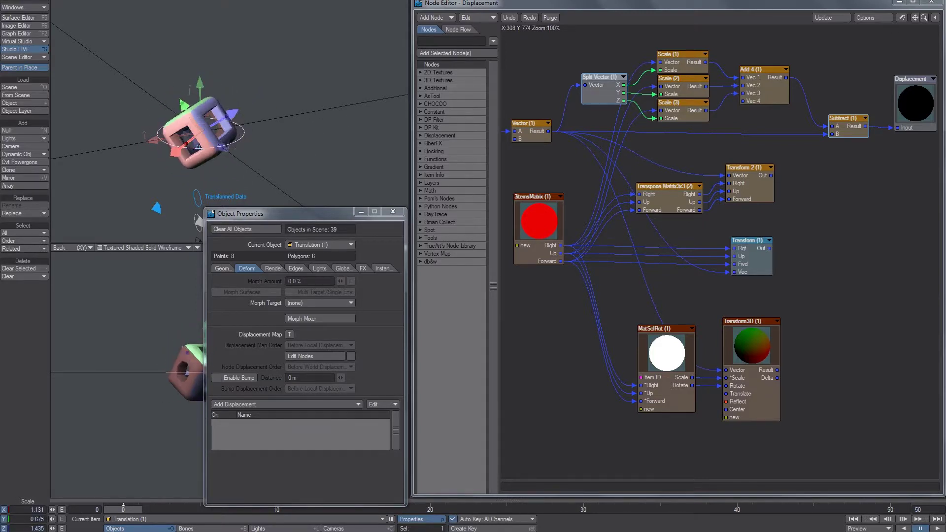
{"action": "key", "text": "y"}
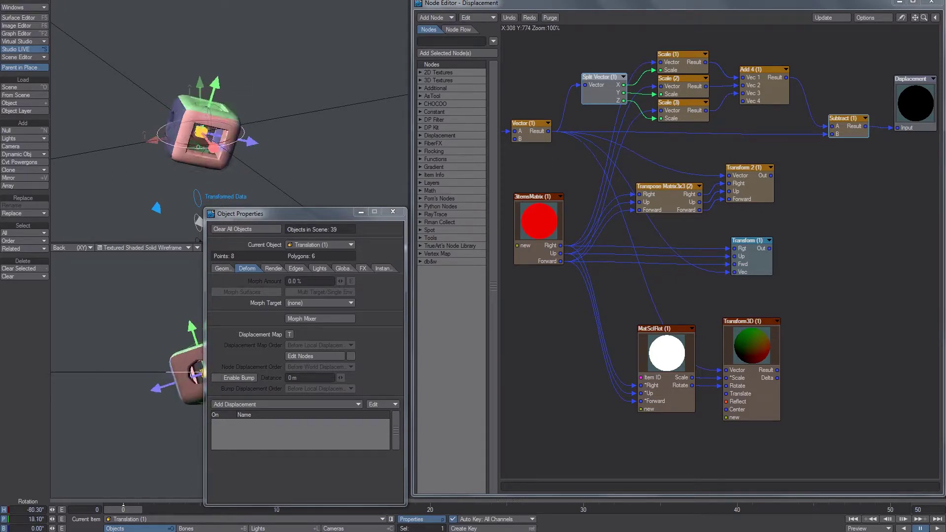
{"action": "key", "text": "ctrl+z"}
Skew the cube by moving the Up, Forward and Right basis vectors, with Right at about 204 mm on X and 240 mm on Z
{"action": "left_click", "coordinate": [200, 83]}
{"action": "key", "text": "t"}
{"action": "left_click_drag", "start_coordinate": [200, 77], "coordinate": [221, 74]}
{"action": "left_click", "coordinate": [223, 148]}
{"action": "left_click_drag", "start_coordinate": [233, 177], "coordinate": [271, 166]}
{"action": "left_click", "coordinate": [153, 141]}
{"action": "left_click_drag", "start_coordinate": [153, 141], "coordinate": [159, 159]}
Reposition the Transpose Matrix3x3 and Transform 2 nodes slightly higher in the graph, side by side
{"action": "left_click_drag", "start_coordinate": [741, 178], "coordinate": [744, 178]}
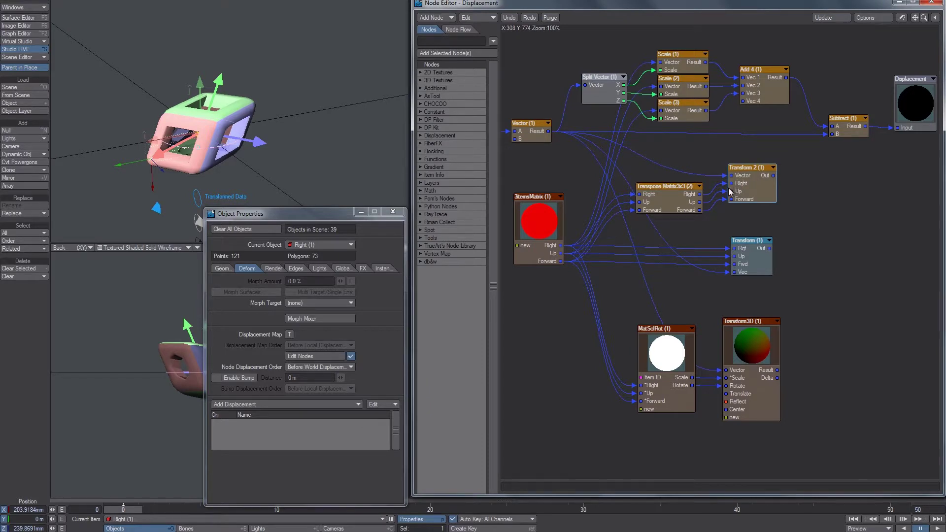
{"action": "left_click_drag", "start_coordinate": [750, 185], "coordinate": [753, 185]}
{"action": "mouse_move", "coordinate": [676, 206]}
{"action": "left_mouse_down"}
{"action": "mouse_move", "coordinate": [684, 203]}
{"action": "mouse_move", "coordinate": [674, 190]}
{"action": "left_mouse_up"}
{"action": "left_click_drag", "start_coordinate": [641, 163], "coordinate": [717, 220]}
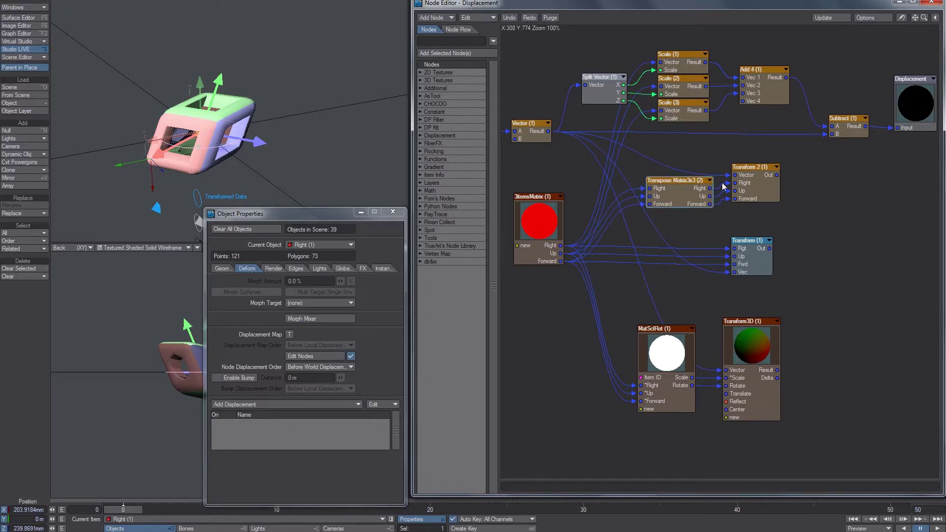
{"action": "left_click_drag", "start_coordinate": [683, 193], "coordinate": [685, 190]}
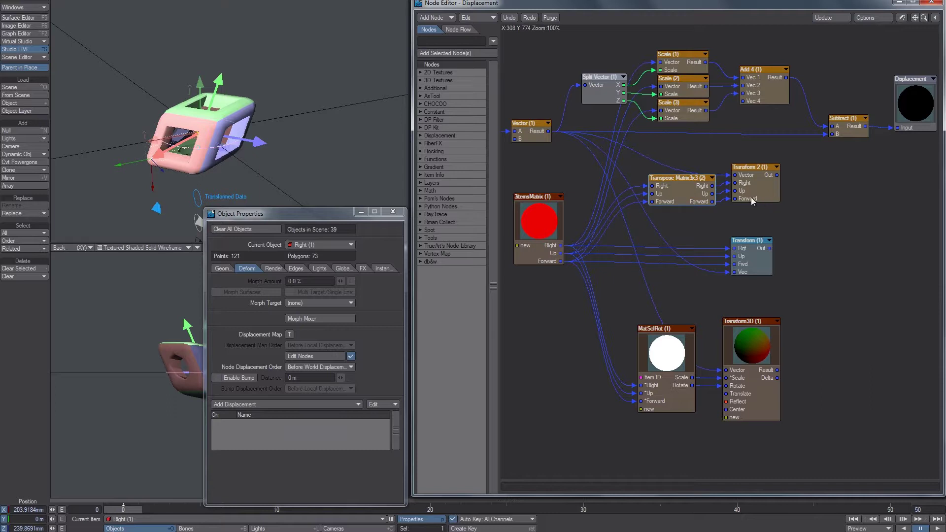
{"action": "left_click_drag", "start_coordinate": [751, 197], "coordinate": [753, 194]}
{"action": "mouse_move", "coordinate": [685, 197]}
{"action": "left_mouse_down"}
{"action": "mouse_move", "coordinate": [695, 191]}
{"action": "mouse_move", "coordinate": [683, 196]}
{"action": "left_mouse_up"}
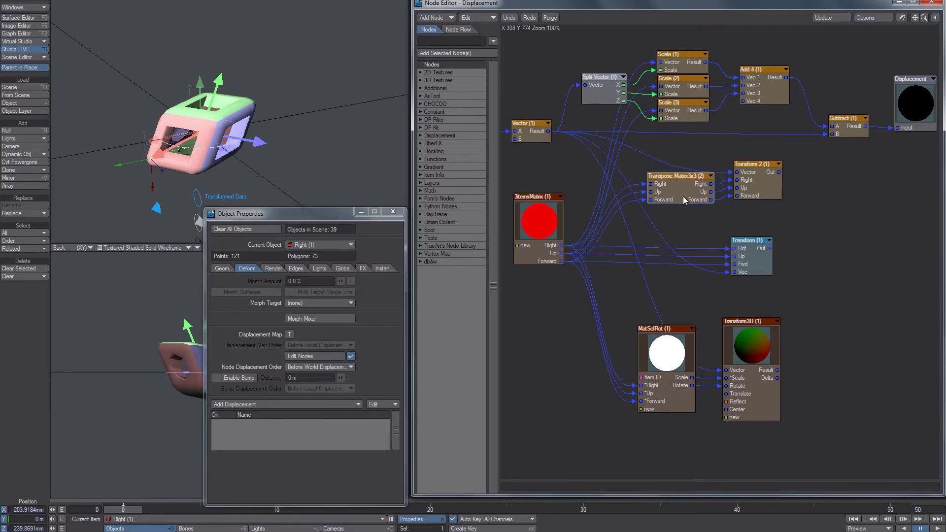
Mark the first row and column of the matrices on both sides of Transpose Matrix3x3 in the notes, undoing each line
{"action": "key", "text": "alt+Tab"}
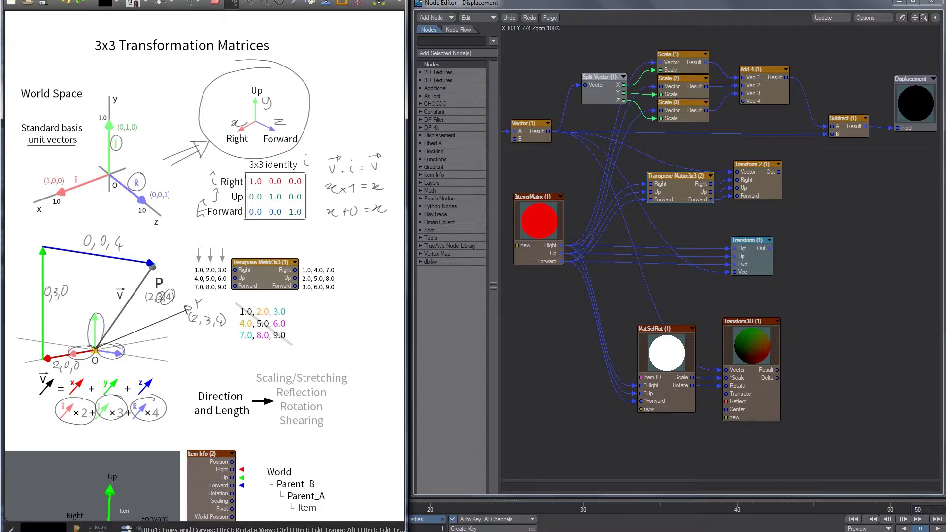
{"action": "left_click_drag", "start_coordinate": [193, 270], "coordinate": [227, 268]}
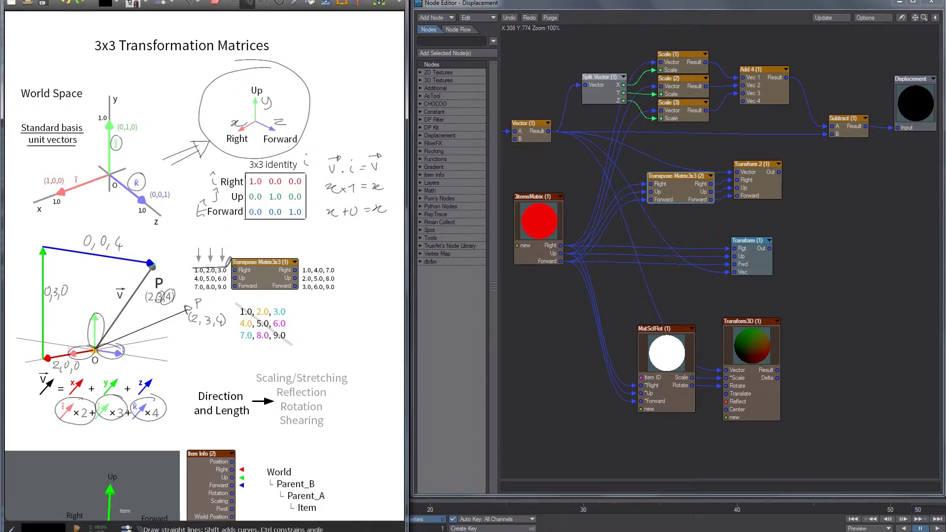
{"action": "key", "text": "ctrl+z"}
{"action": "left_click_drag", "start_coordinate": [303, 269], "coordinate": [304, 290]}
{"action": "key", "text": "ctrl+z"}
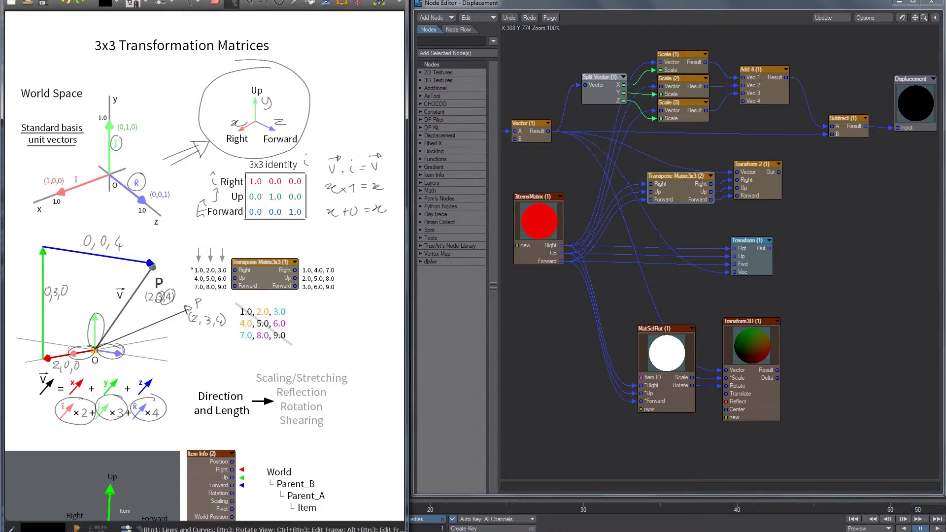
{"action": "left_click_drag", "start_coordinate": [194, 268], "coordinate": [194, 289], "text": "shift"}
{"action": "key", "text": "ctrl+z"}
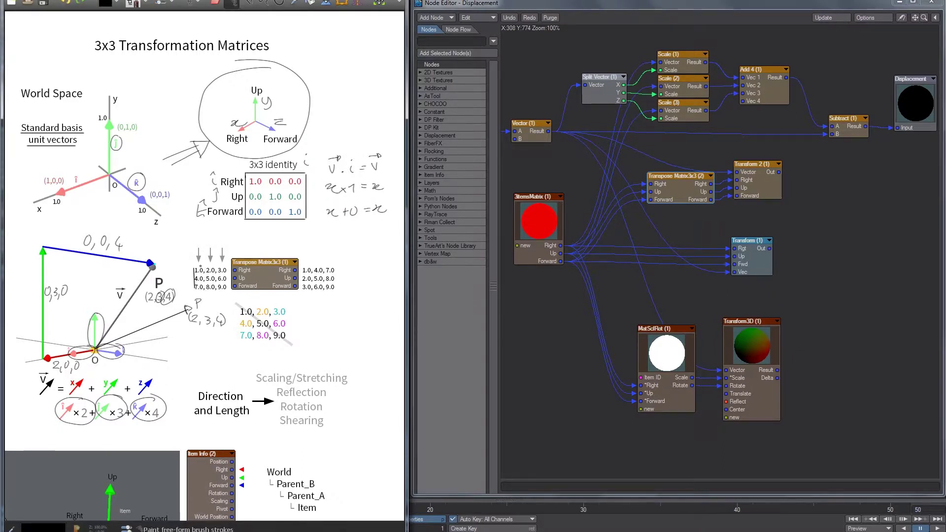
{"action": "key", "text": "ctrl+z"}
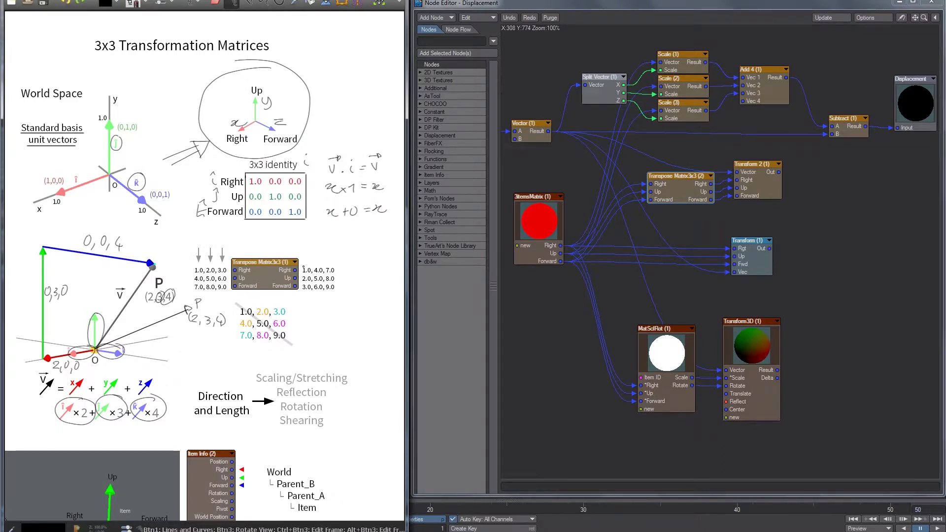
{"action": "left_click_drag", "start_coordinate": [301, 267], "coordinate": [334, 267], "text": "shift"}
{"action": "key", "text": "ctrl+z"}
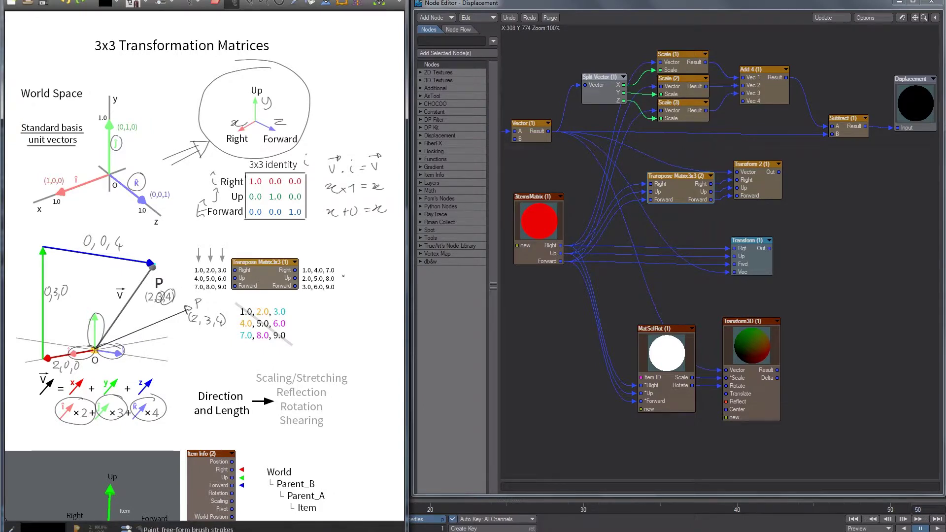
Draw a diagonal line through the coloured 3x3 matrix in the notes, and return to the Transform 2 node in the graph
{"action": "left_click_drag", "start_coordinate": [231, 301], "coordinate": [298, 350], "text": "shift"}
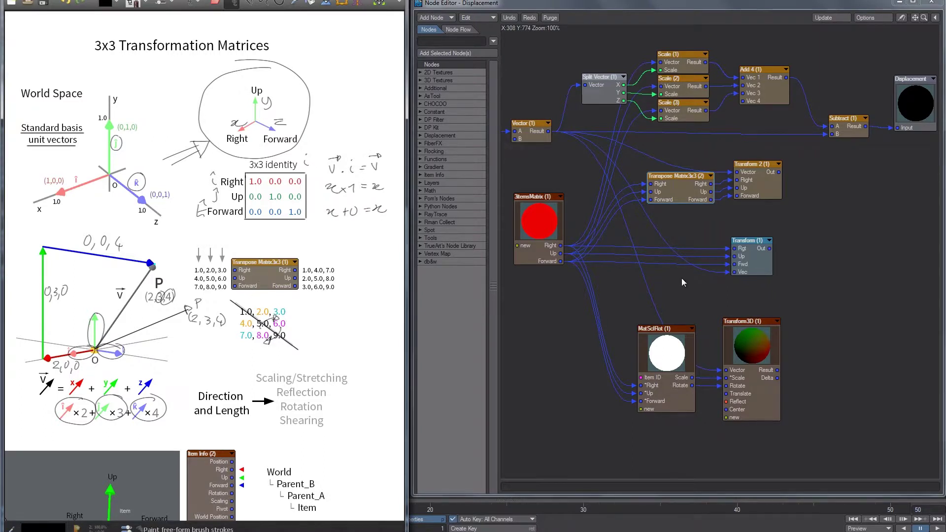
{"action": "key", "text": "alt+Tab"}
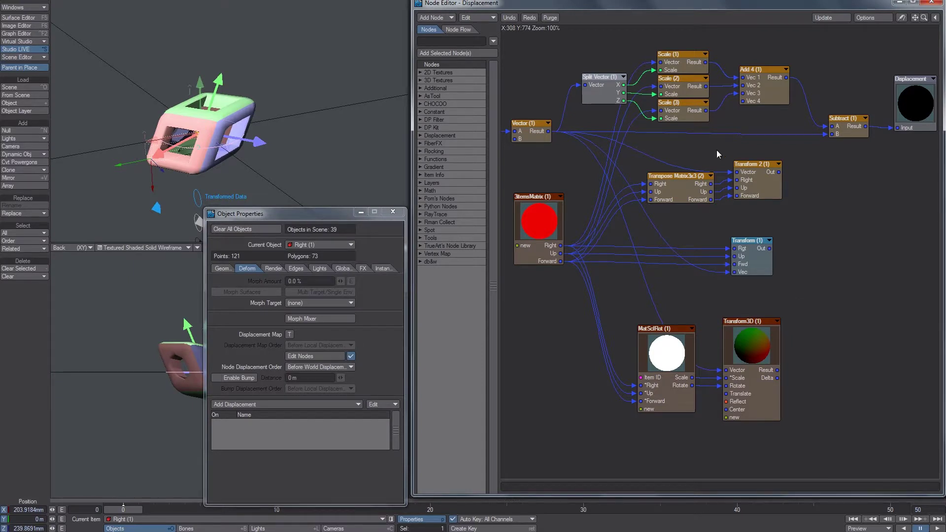
{"action": "left_click_drag", "start_coordinate": [730, 191], "coordinate": [728, 189]}
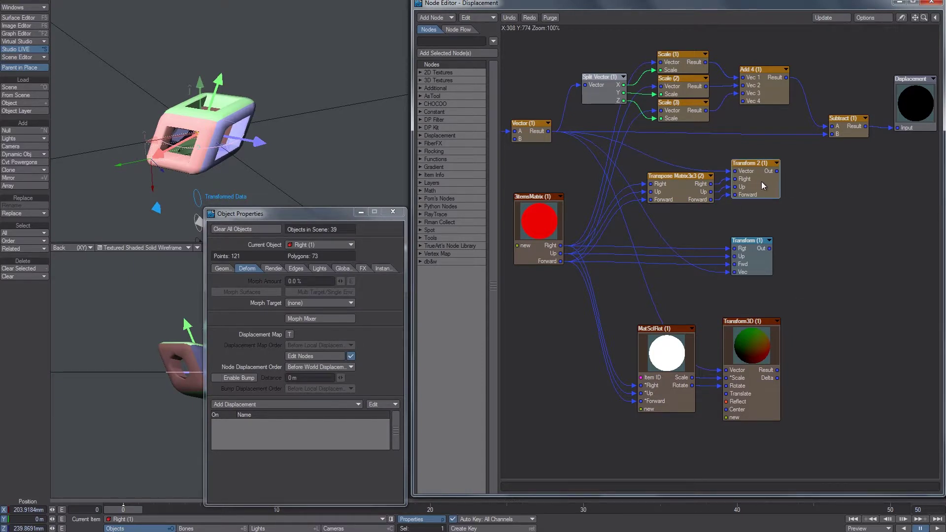
Connect the Out of the Transform (1) node to input A of Subtract (1), shifting the Transform node slightly
{"action": "mouse_move", "coordinate": [754, 247]}
{"action": "left_mouse_down"}
{"action": "mouse_move", "coordinate": [763, 249]}
{"action": "mouse_move", "coordinate": [734, 291]}
{"action": "left_mouse_up"}
{"action": "left_click_drag", "start_coordinate": [767, 250], "coordinate": [762, 250]}
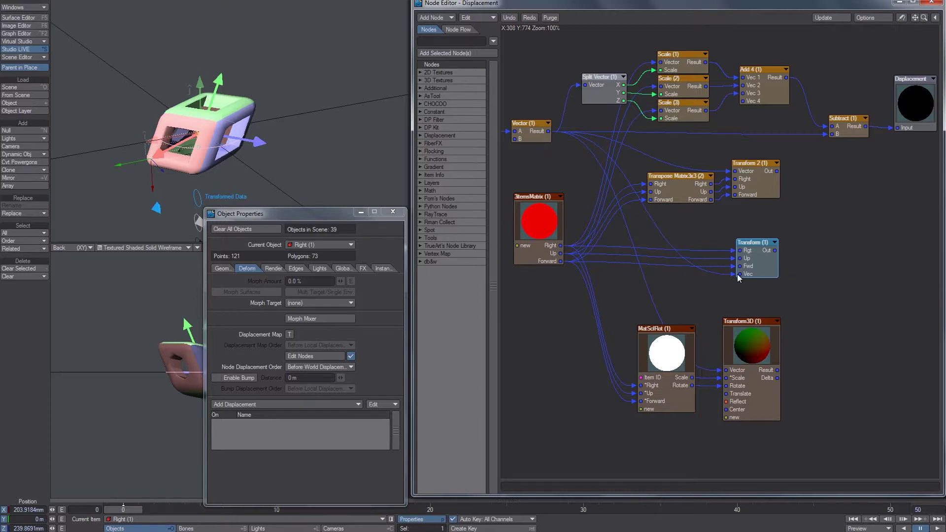
{"action": "left_click_drag", "start_coordinate": [777, 254], "coordinate": [833, 134]}
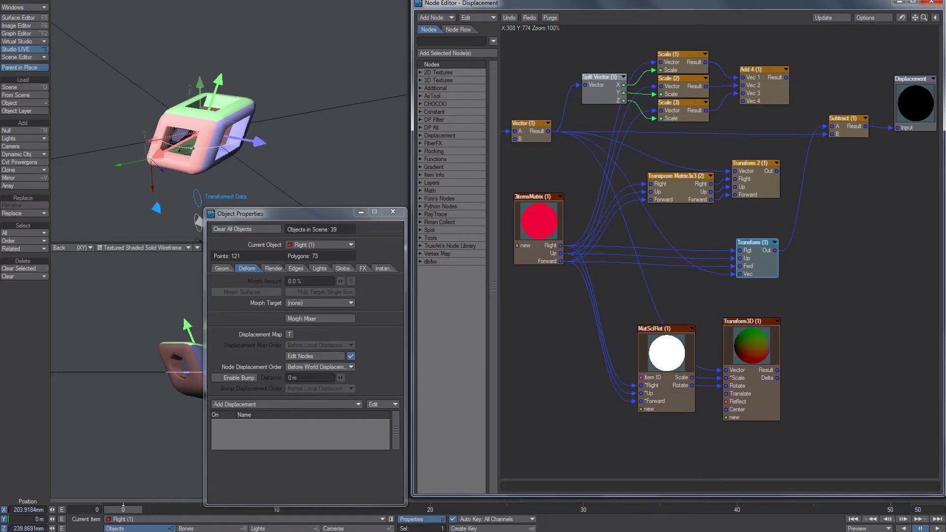
{"action": "left_click_drag", "start_coordinate": [777, 171], "coordinate": [837, 125]}
{"action": "mouse_move", "coordinate": [774, 250]}
{"action": "left_mouse_down"}
{"action": "mouse_move", "coordinate": [835, 123]}
{"action": "mouse_move", "coordinate": [772, 256]}
{"action": "left_mouse_up"}
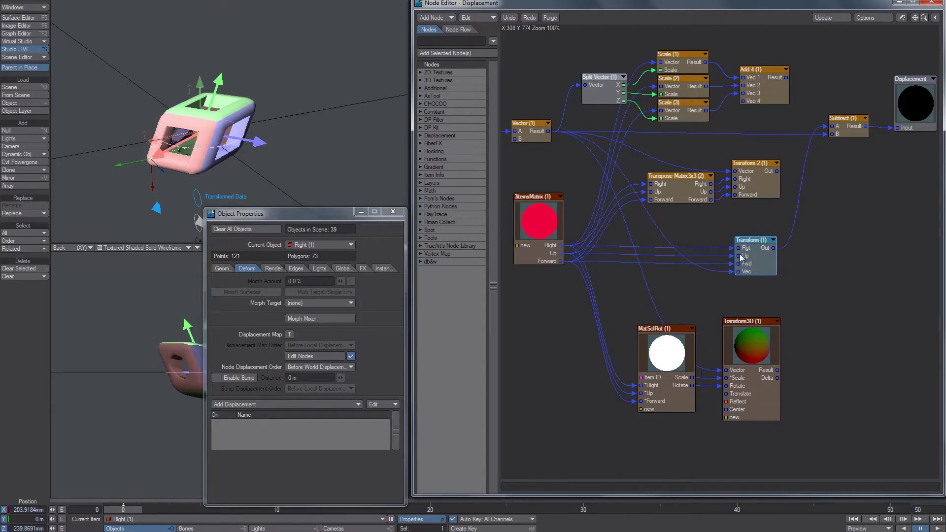
{"action": "middle_click_drag", "start_coordinate": [549, 179], "coordinate": [580, 176]}
{"action": "left_click_drag", "start_coordinate": [524, 129], "coordinate": [772, 270]}
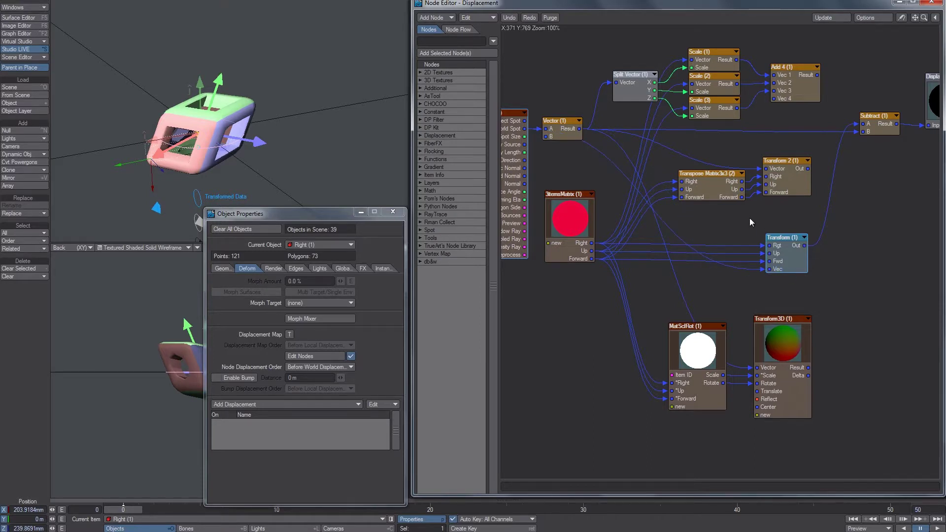
{"action": "left_click_drag", "start_coordinate": [575, 131], "coordinate": [768, 270]}
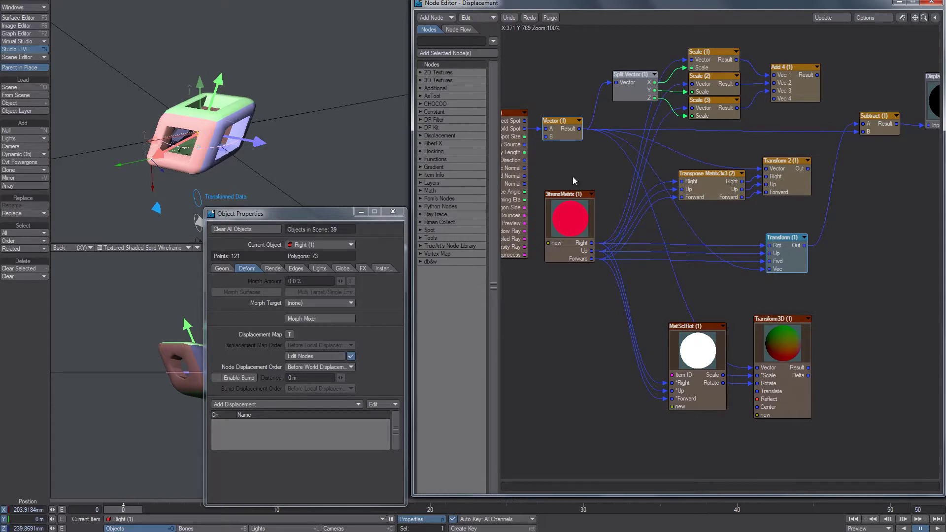
{"action": "left_click_drag", "start_coordinate": [533, 108], "coordinate": [596, 150]}
{"action": "left_click", "coordinate": [861, 275]}
{"action": "middle_click_drag", "start_coordinate": [832, 281], "coordinate": [811, 274]}
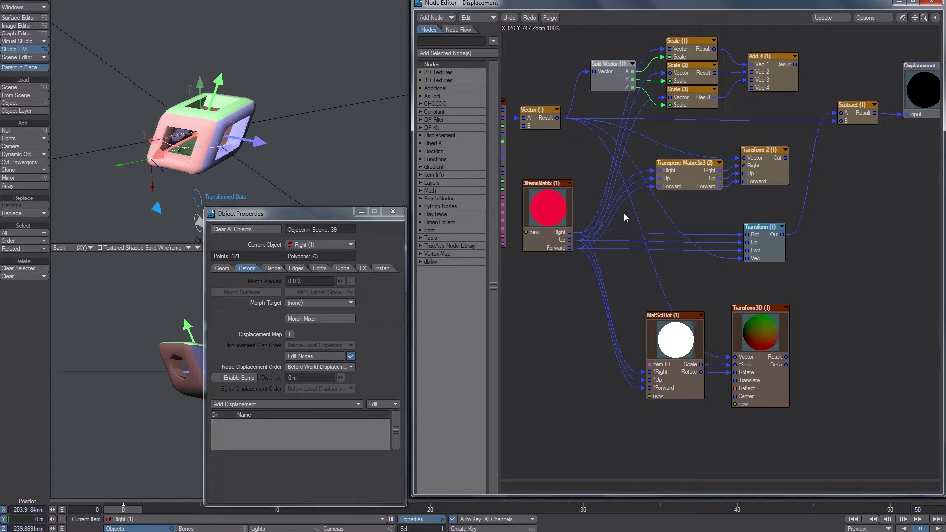
Deform the cube further by moving the Up vector to about -502 mm X and 430 mm Y, plus the Forward and Right vectors
{"action": "left_click", "coordinate": [219, 79]}
{"action": "left_click_drag", "start_coordinate": [222, 43], "coordinate": [224, 16]}
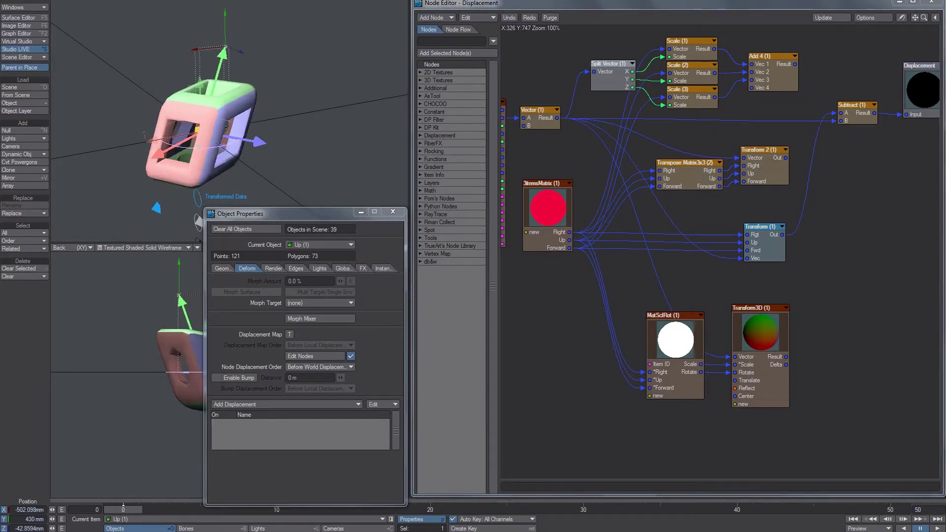
{"action": "left_click_drag", "start_coordinate": [261, 143], "coordinate": [284, 129]}
{"action": "left_click", "coordinate": [153, 158]}
{"action": "left_click_drag", "start_coordinate": [158, 151], "coordinate": [149, 140]}
Undo the basis vector moves back to the cube's original undeformed shape
{"action": "key", "text": "ctrl+z"}
{"action": "key", "text": "ctrl+z"}
{"action": "key", "text": "ctrl+z"}
{"action": "key", "text": "ctrl+z"}
{"action": "key", "text": "ctrl+z"}
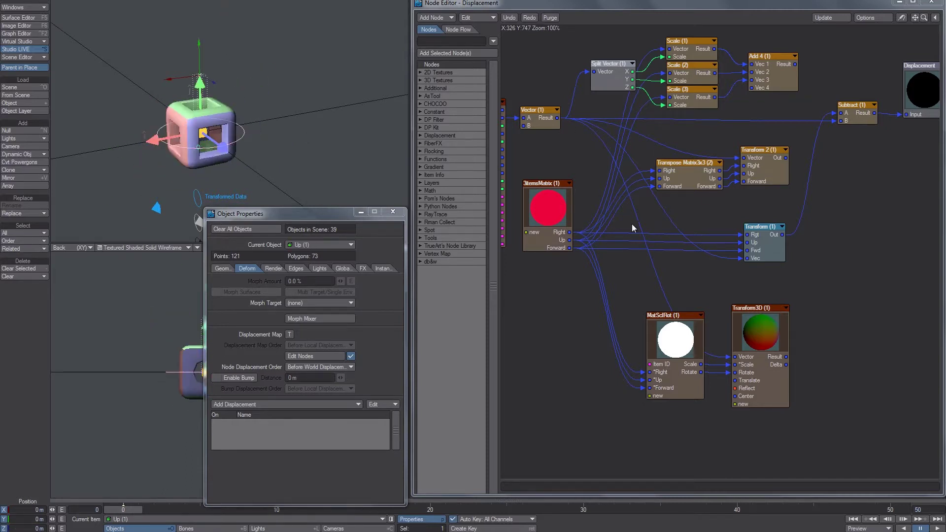
Inside the 3ItemsMatrix compound, connect the Rgt, Up and Fwd outputs of 3x3MatParameters to the Output node's Right, Up and Forward inputs
{"action": "double_click", "coordinate": [541, 217]}
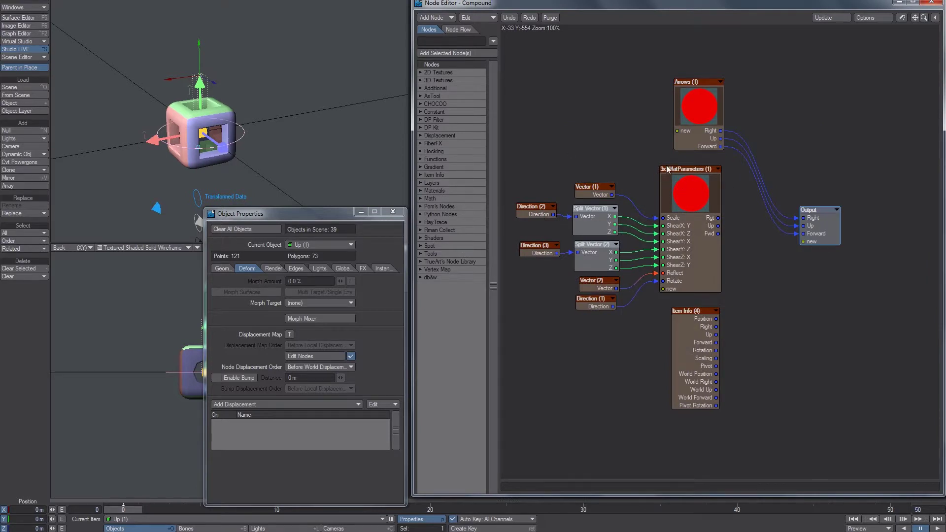
{"action": "left_click_drag", "start_coordinate": [718, 218], "coordinate": [832, 227]}
{"action": "left_click_drag", "start_coordinate": [718, 234], "coordinate": [804, 233]}
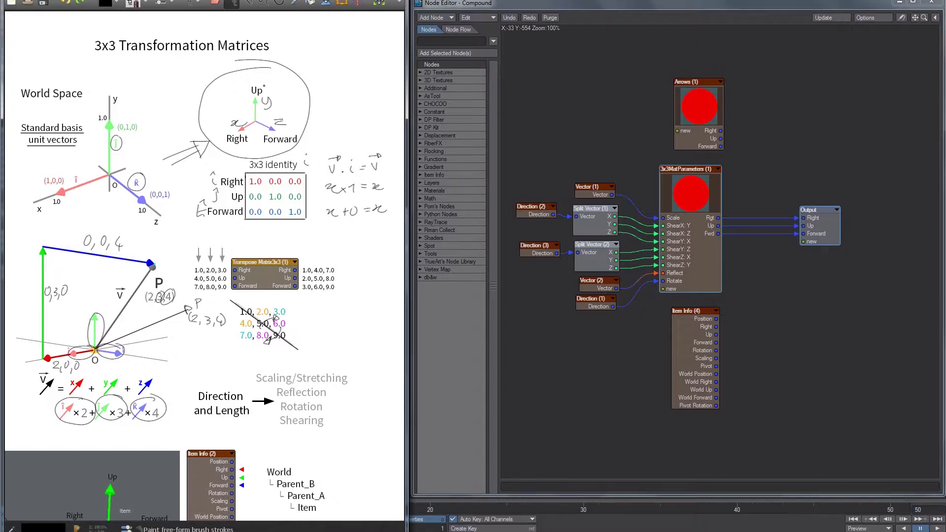
Underline Scaling/Stretching in the notes with a straight line, mark Reflection with a short stroke, and return to the node graph
{"action": "left_click_drag", "start_coordinate": [255, 387], "coordinate": [349, 386], "text": "shift"}
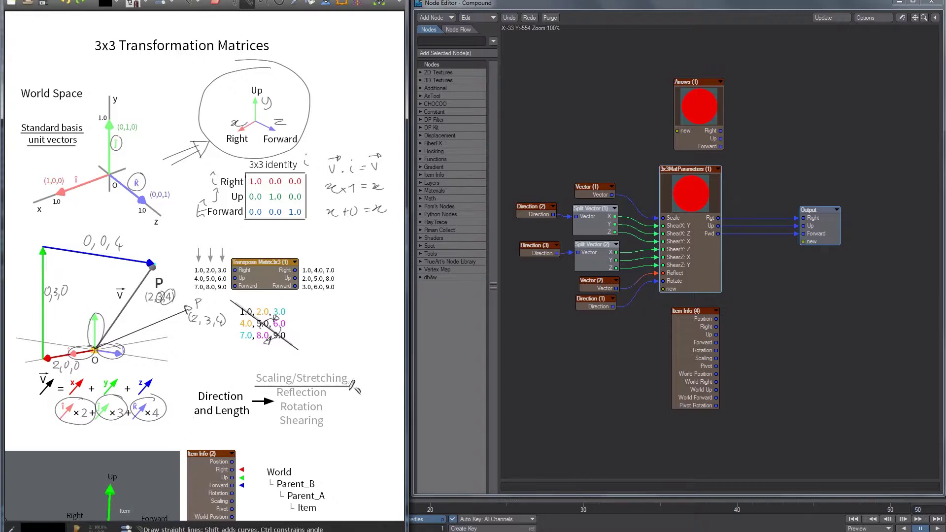
{"action": "mouse_move", "coordinate": [277, 398]}
{"action": "left_mouse_down", "text": "shift"}
{"action": "mouse_move", "coordinate": [325, 398]}
{"action": "mouse_move", "coordinate": [333, 425]}
{"action": "mouse_move", "coordinate": [295, 413]}
{"action": "left_mouse_up", "text": "shift"}
{"action": "left_click", "coordinate": [649, 139]}
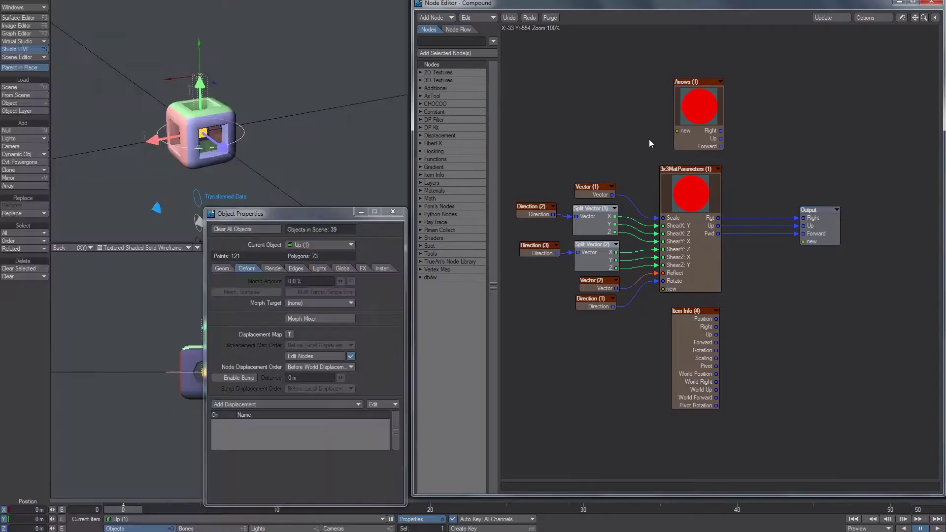
Set the Vector (1) node feeding Scale to X 1.89, Y 0.967 and Z 2.31
{"action": "double_click", "coordinate": [596, 194]}
{"action": "mouse_move", "coordinate": [635, 105]}
{"action": "left_mouse_down"}
{"action": "mouse_move", "coordinate": [679, 106]}
{"action": "mouse_move", "coordinate": [693, 116]}
{"action": "mouse_move", "coordinate": [634, 117]}
{"action": "left_mouse_up"}
{"action": "left_click_drag", "start_coordinate": [638, 127], "coordinate": [673, 128]}
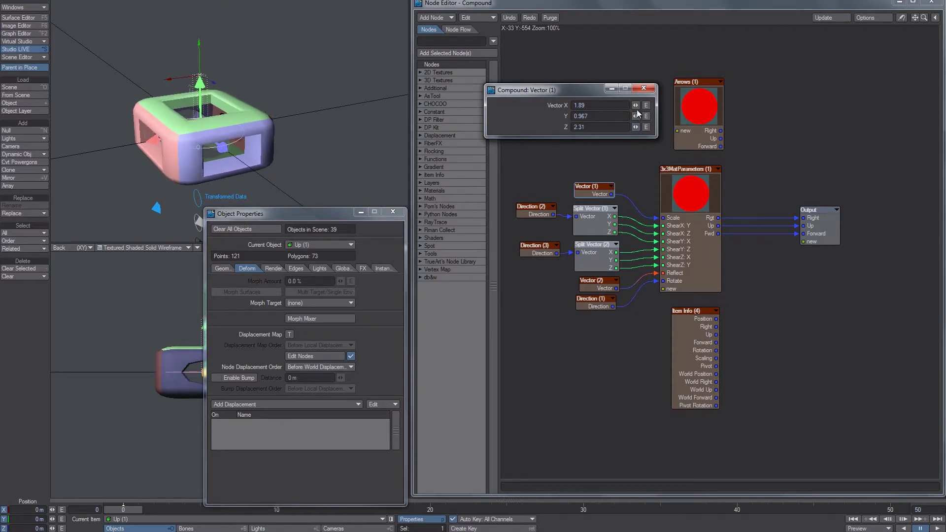
{"action": "left_click", "coordinate": [643, 89]}
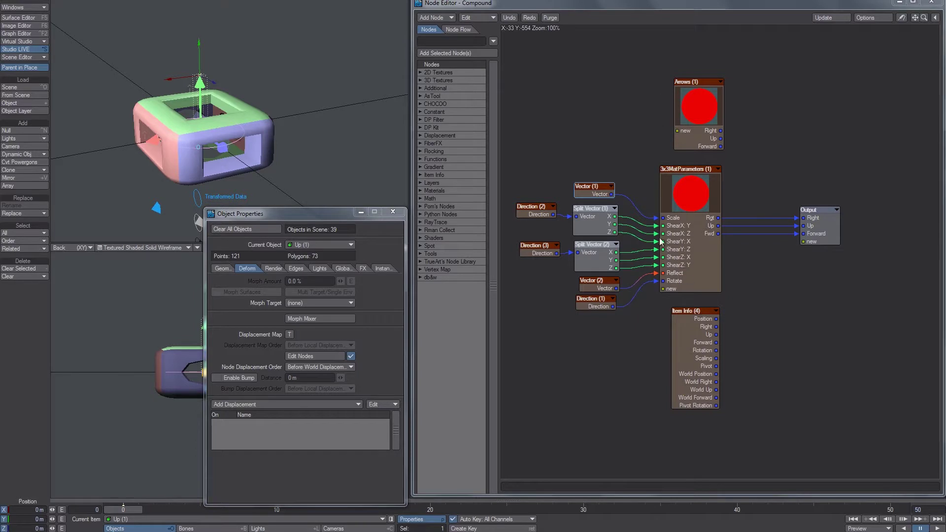
Set X of the Vector (2) node feeding Reflect to 1.0
{"action": "double_click", "coordinate": [601, 285]}
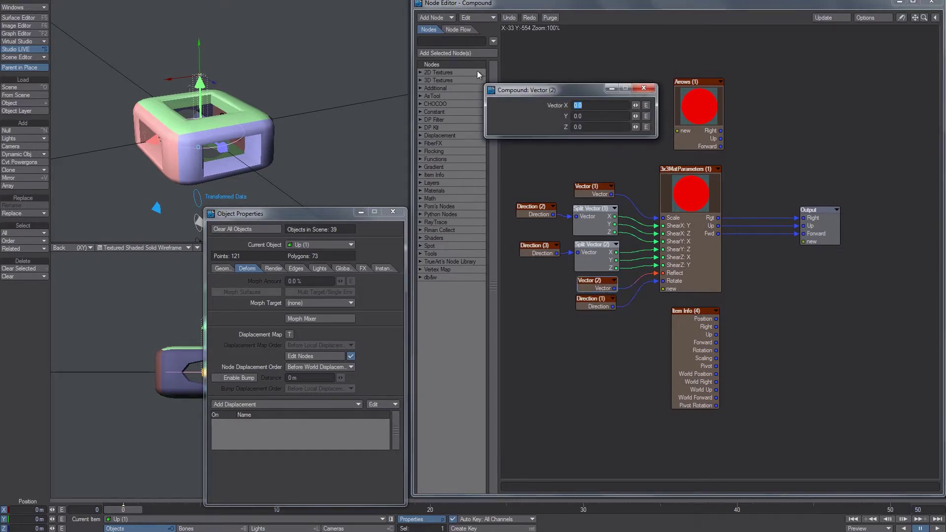
{"action": "left_click_drag", "start_coordinate": [635, 106], "coordinate": [641, 105]}
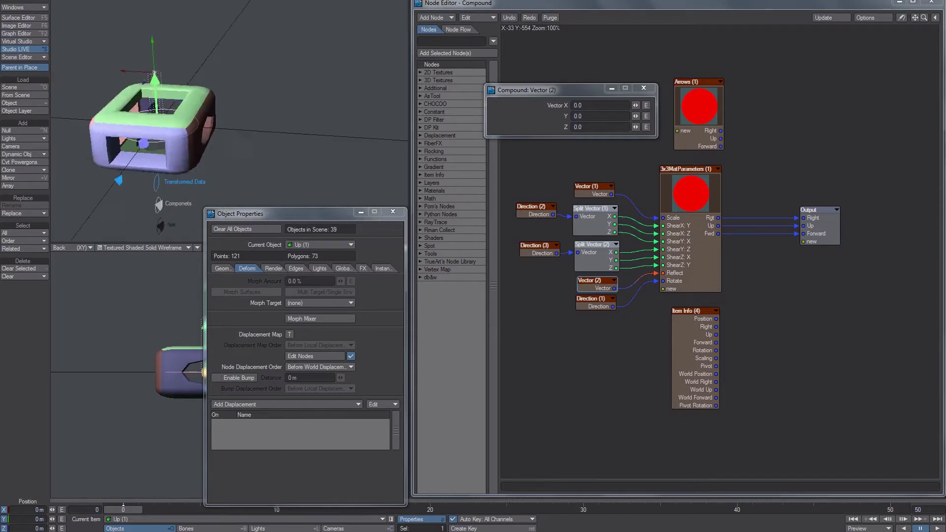
{"action": "left_click", "coordinate": [590, 107]}
{"action": "type", "text": "1"}
{"action": "key", "text": "Return"}
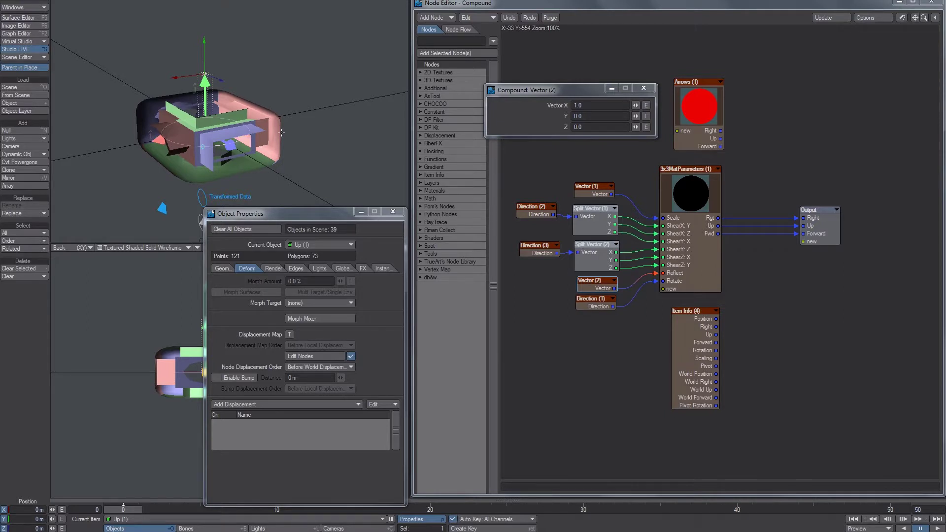
Toggle the X reflection in Vector (2) by setting it to 0.0 and back to 1.0
{"action": "left_click", "coordinate": [587, 105]}
{"action": "type", "text": "0"}
{"action": "key", "text": "Tab"}
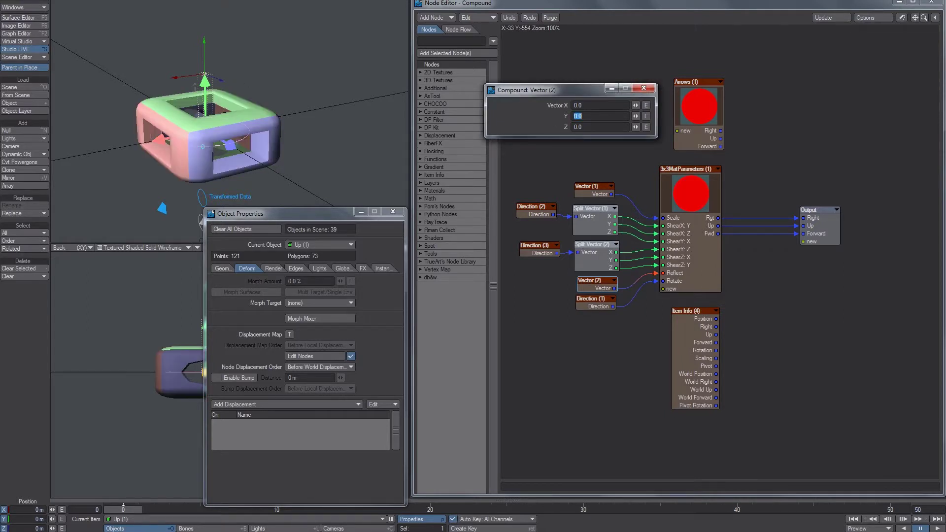
{"action": "left_click_drag", "start_coordinate": [544, 102], "coordinate": [504, 102]}
{"action": "type", "text": "1"}
{"action": "key", "text": "Tab"}
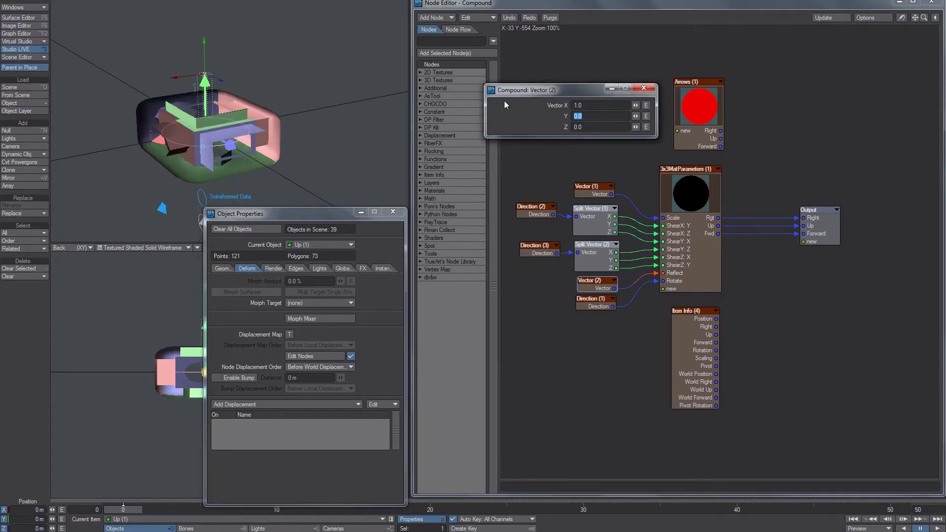
Set Z of the Vector (2) reflection node to 1.0 and close its settings
{"action": "key", "text": "Tab"}
{"action": "type", "text": "1"}
{"action": "key", "text": "Tab"}
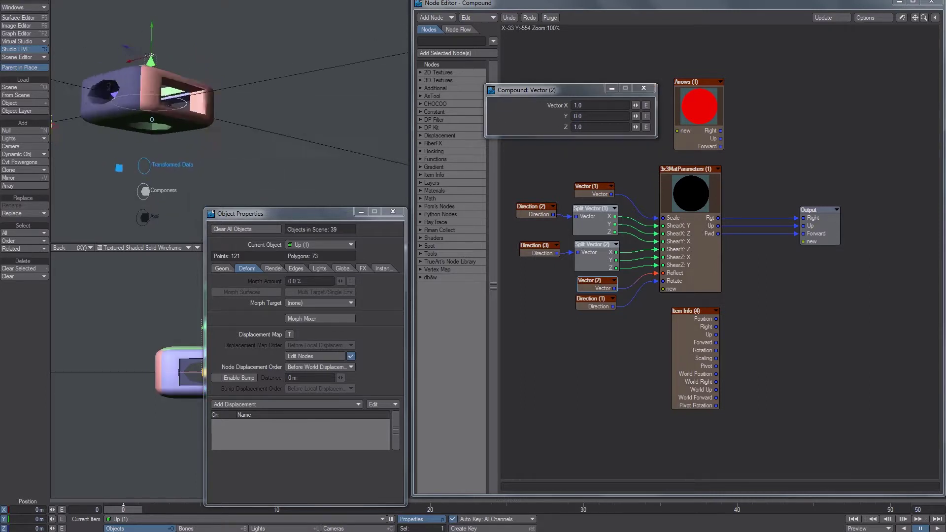
{"action": "left_click_drag", "start_coordinate": [202, 65], "coordinate": [265, 99], "text": "alt"}
{"action": "left_click", "coordinate": [643, 88]}
Set the Direction (1) node feeding Rotate to H 51.6° and P 27.2°
{"action": "double_click", "coordinate": [604, 305]}
{"action": "left_click_drag", "start_coordinate": [635, 106], "coordinate": [653, 116]}
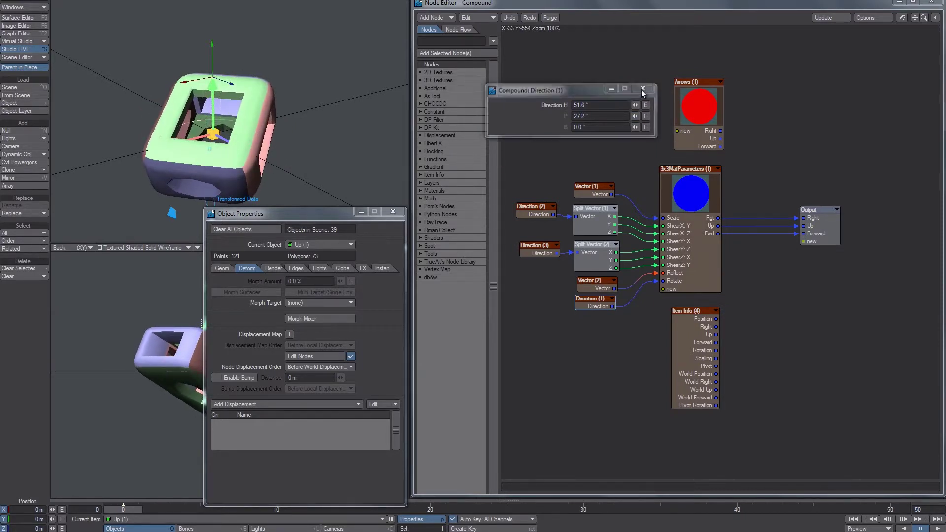
{"action": "left_click", "coordinate": [643, 89]}
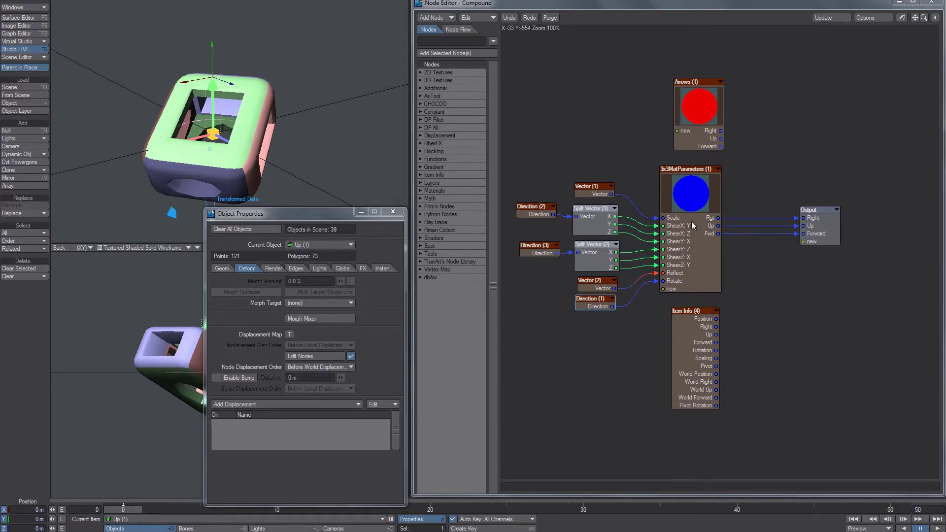
Shear the cube by setting H of the Direction (2) node to 52.6°, checking the shape from several angles
{"action": "left_click_drag", "start_coordinate": [355, 168], "coordinate": [246, 143], "text": "alt"}
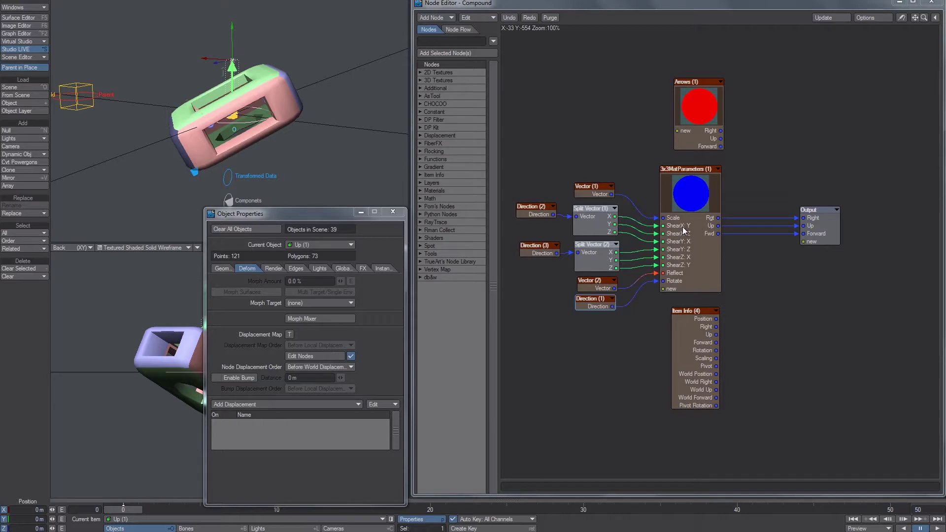
{"action": "left_click_drag", "start_coordinate": [346, 136], "coordinate": [263, 113], "text": "alt"}
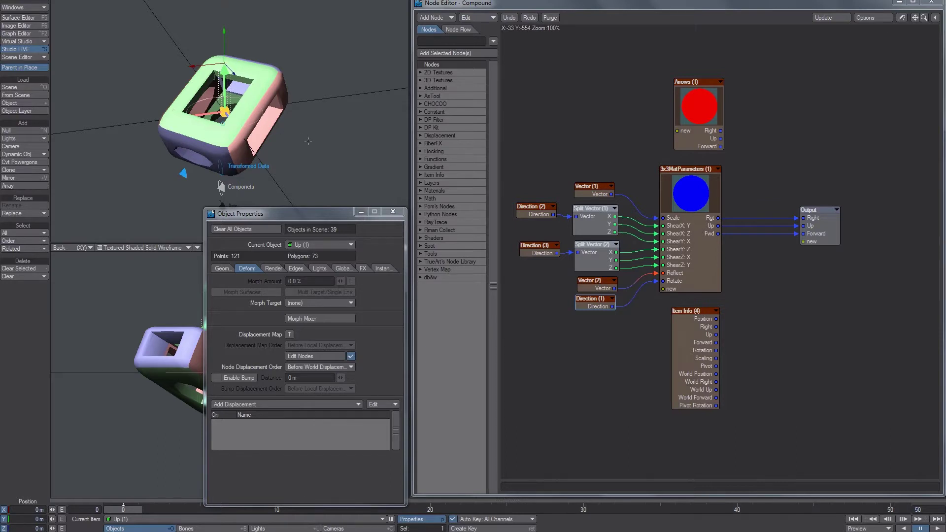
{"action": "left_click_drag", "start_coordinate": [264, 119], "coordinate": [62, 189], "text": "alt"}
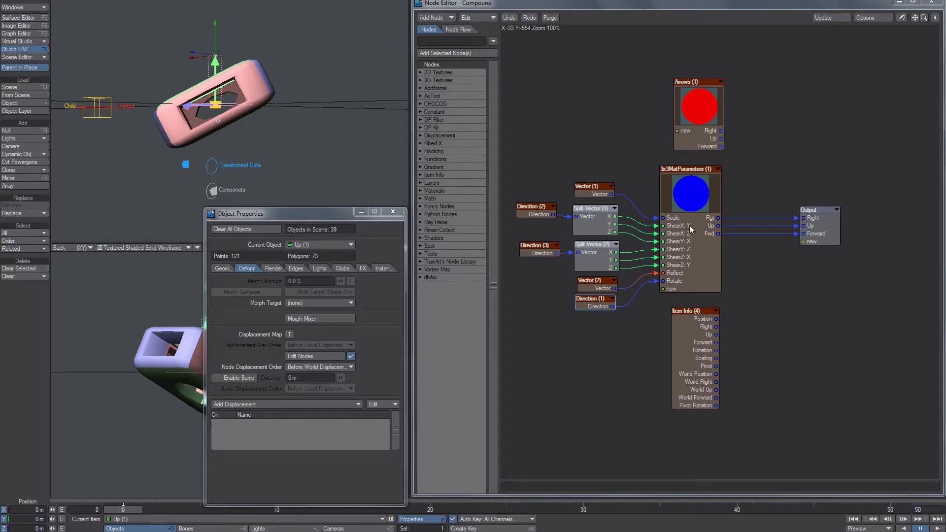
{"action": "double_click", "coordinate": [536, 208]}
{"action": "left_click_drag", "start_coordinate": [217, 148], "coordinate": [266, 138], "text": "alt"}
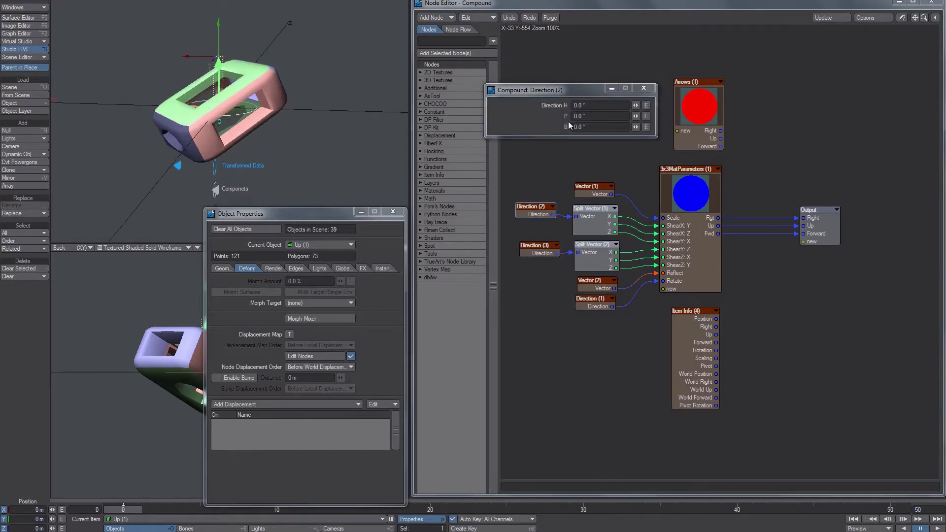
{"action": "mouse_move", "coordinate": [636, 105]}
{"action": "left_mouse_down"}
{"action": "mouse_move", "coordinate": [658, 105]}
{"action": "mouse_move", "coordinate": [635, 105]}
{"action": "left_mouse_up"}
{"action": "left_click_drag", "start_coordinate": [225, 120], "coordinate": [237, 104], "text": "alt"}
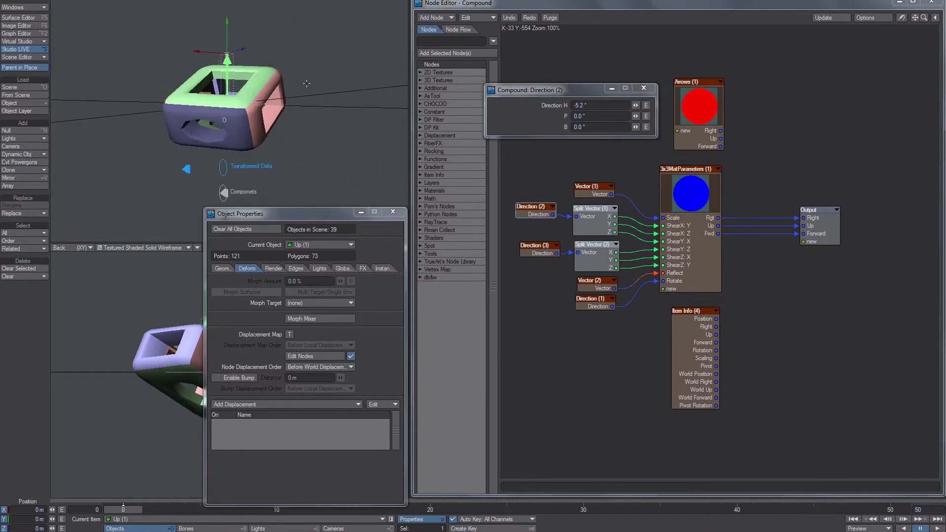
{"action": "mouse_move", "coordinate": [636, 105]}
{"action": "left_mouse_down"}
{"action": "mouse_move", "coordinate": [667, 106]}
{"action": "mouse_move", "coordinate": [640, 106]}
{"action": "mouse_move", "coordinate": [649, 106]}
{"action": "left_mouse_up"}
{"action": "left_click_drag", "start_coordinate": [224, 121], "coordinate": [290, 129], "text": "alt"}
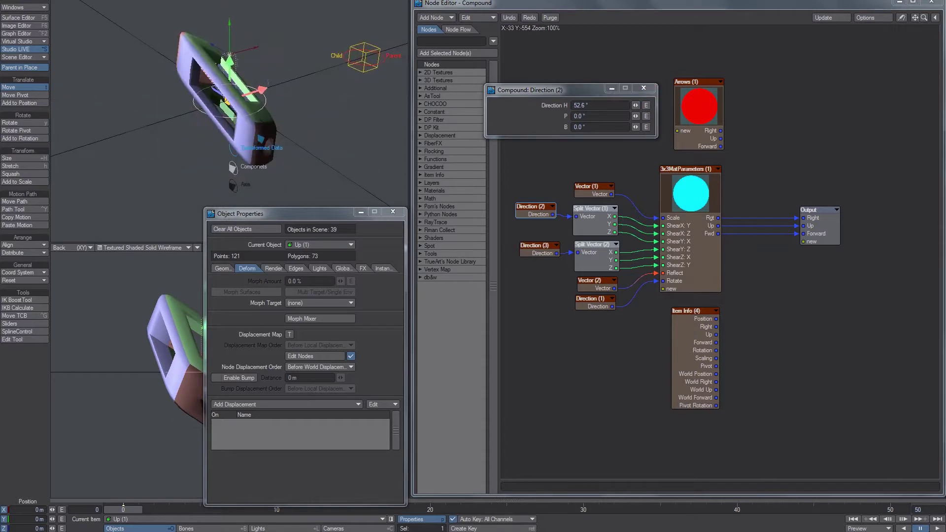
Reset H of the Direction (2) shear node to 0°
{"action": "left_click_drag", "start_coordinate": [268, 83], "coordinate": [422, 69], "text": "alt"}
{"action": "double_click", "coordinate": [593, 105]}
{"action": "type", "text": "0"}
{"action": "key", "text": "Return"}
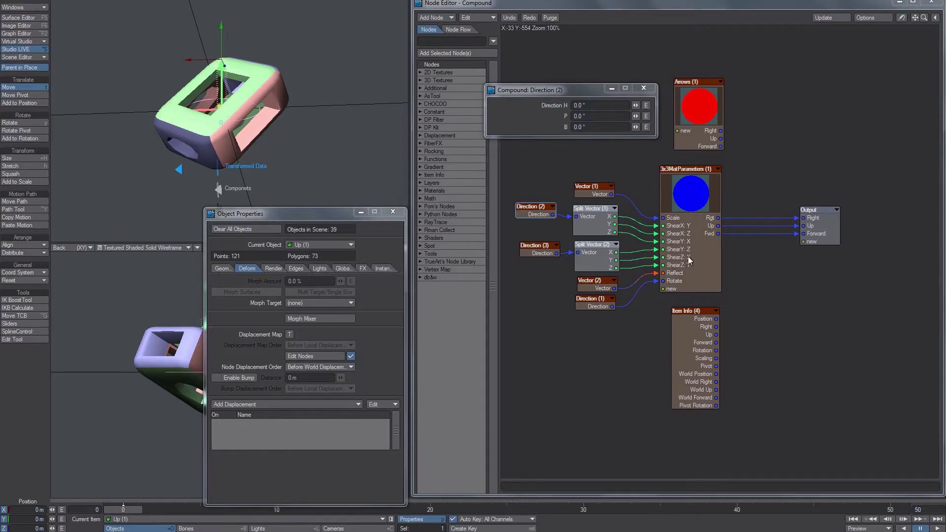
Set P of the Direction (3) shear node to 65.5°, inspect the sheared cube from several angles, and shift the node slightly
{"action": "left_click_drag", "start_coordinate": [382, 186], "coordinate": [471, 176], "text": "alt"}
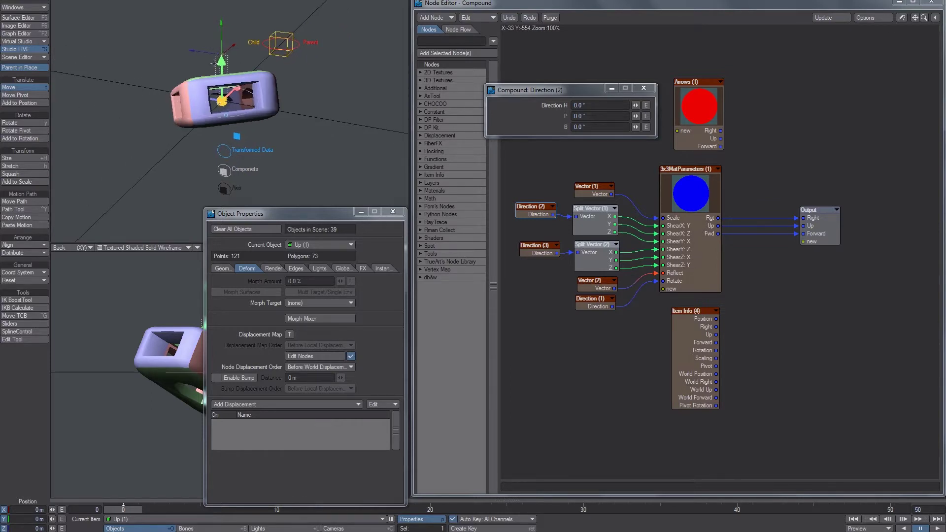
{"action": "left_click", "coordinate": [534, 253]}
{"action": "left_click_drag", "start_coordinate": [636, 116], "coordinate": [790, 265]}
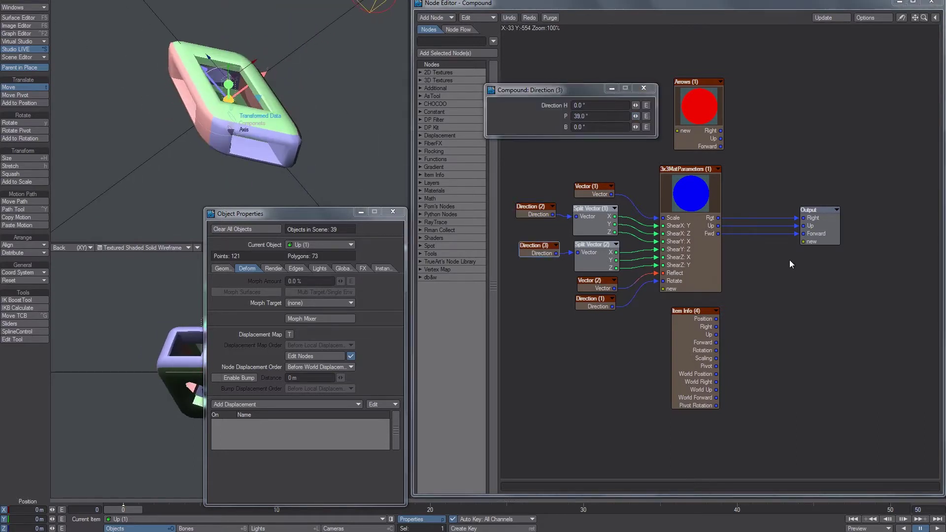
{"action": "mouse_move", "coordinate": [635, 116]}
{"action": "left_mouse_down"}
{"action": "mouse_move", "coordinate": [594, 115]}
{"action": "mouse_move", "coordinate": [650, 115]}
{"action": "left_mouse_up"}
{"action": "left_click_drag", "start_coordinate": [272, 129], "coordinate": [273, 90], "text": "alt"}
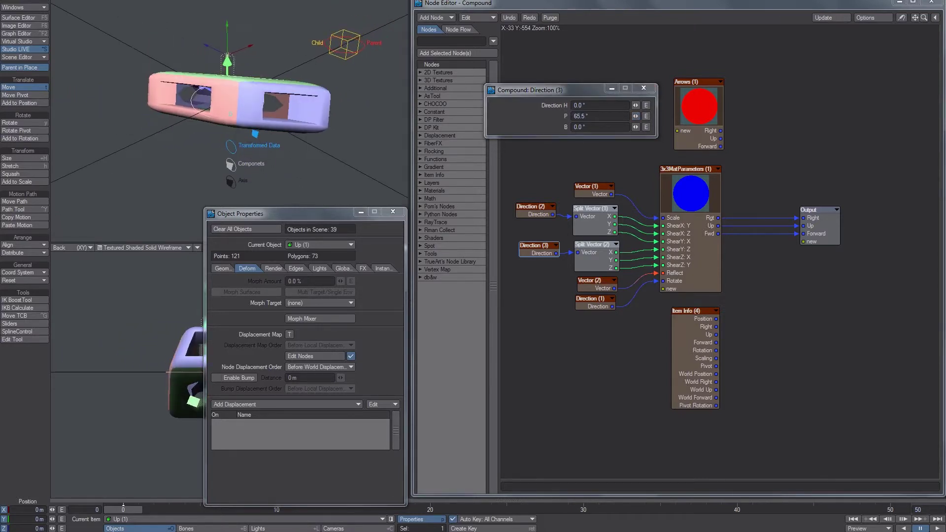
{"action": "left_click_drag", "start_coordinate": [337, 111], "coordinate": [346, 132], "text": "alt"}
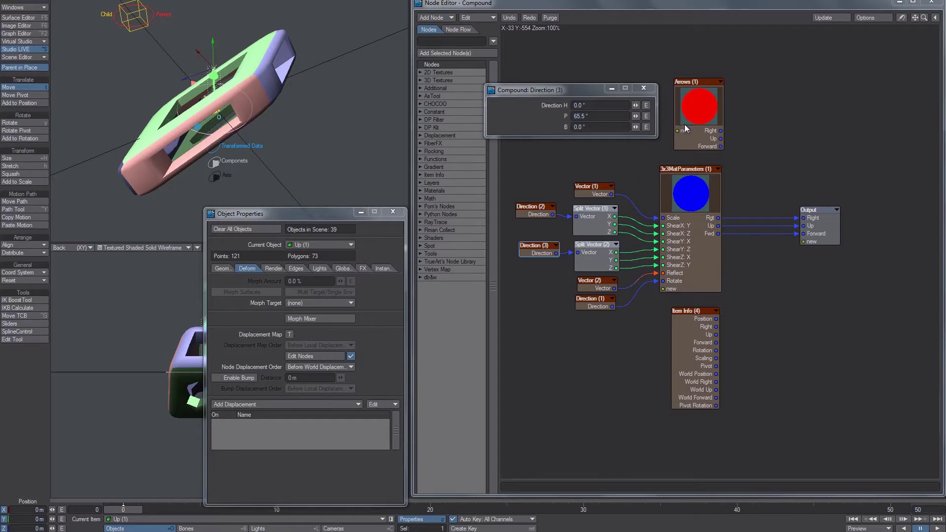
{"action": "left_click_drag", "start_coordinate": [237, 97], "coordinate": [251, 112], "text": "alt"}
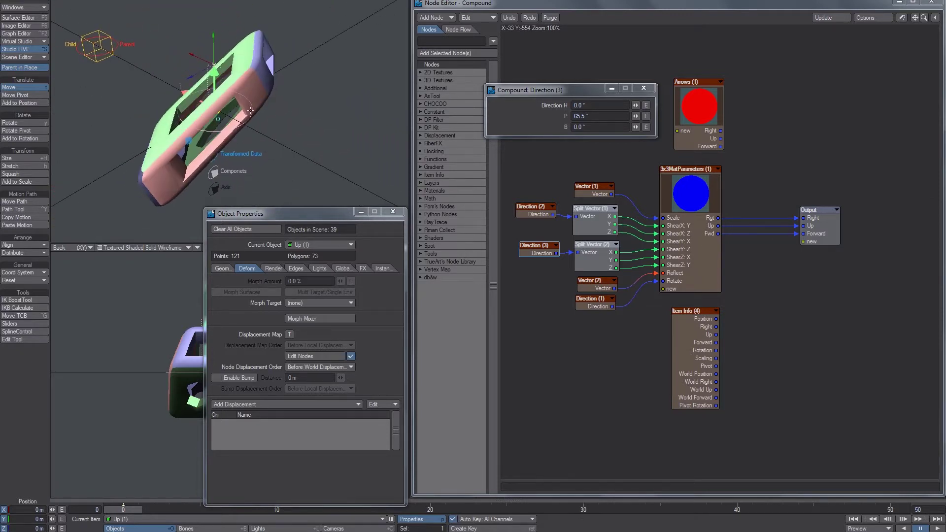
{"action": "left_click", "coordinate": [643, 88]}
{"action": "left_click_drag", "start_coordinate": [533, 247], "coordinate": [528, 251]}
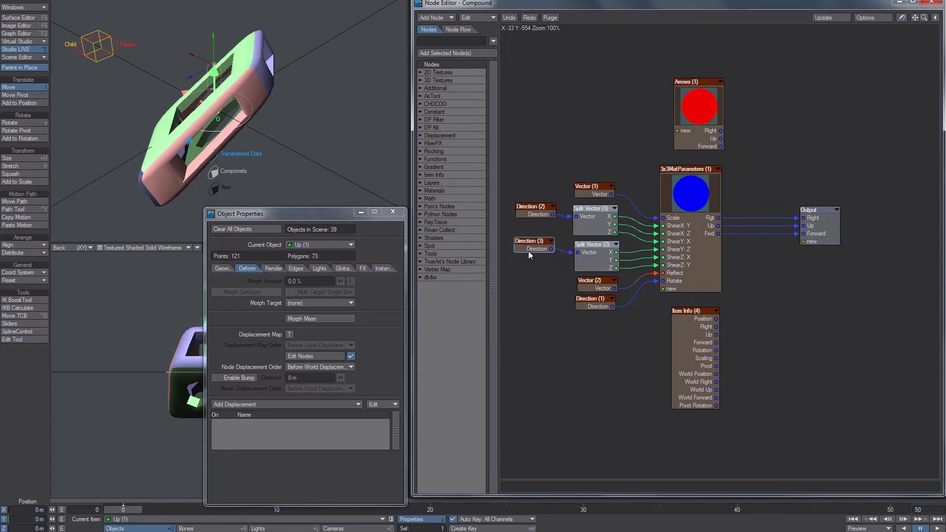
Adjust H of the Direction (3) shear node, set X of the Vector (1) scale node to 0 and raise it again
{"action": "double_click", "coordinate": [527, 248]}
{"action": "left_click_drag", "start_coordinate": [635, 105], "coordinate": [658, 105]}
{"action": "double_click", "coordinate": [579, 190]}
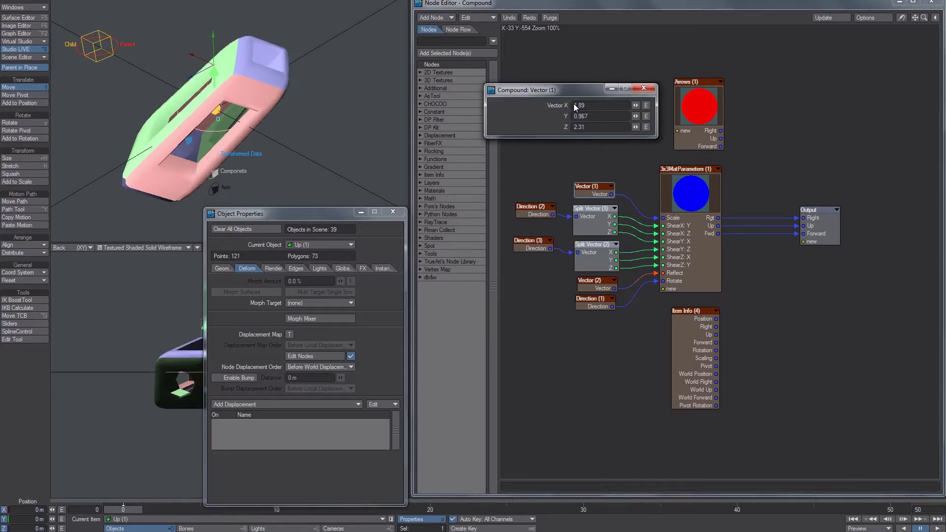
{"action": "left_click_drag", "start_coordinate": [594, 106], "coordinate": [503, 108]}
{"action": "type", "text": "0"}
{"action": "key", "text": "Tab"}
{"action": "mouse_move", "coordinate": [635, 106]}
{"action": "left_mouse_down"}
{"action": "mouse_move", "coordinate": [652, 106]}
{"action": "mouse_move", "coordinate": [641, 101]}
{"action": "left_mouse_up"}
Review the Direction (3) shear settings, close them, and align the node beneath Direction (2)
{"action": "double_click", "coordinate": [540, 245]}
{"action": "double_click", "coordinate": [525, 250]}
{"action": "left_click", "coordinate": [644, 88]}
{"action": "left_click_drag", "start_coordinate": [542, 247], "coordinate": [545, 250]}
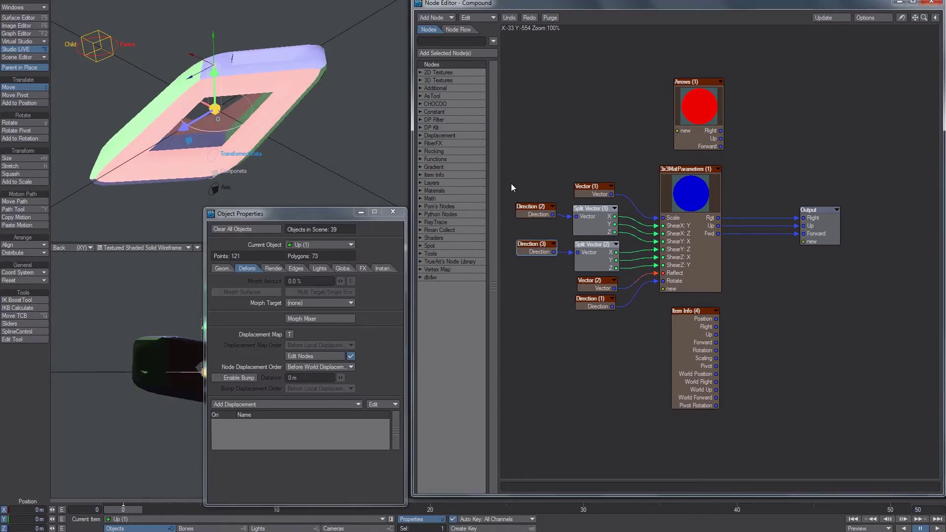
Disconnect the 3x3MatParameters (1) node from the Right, Up and Forward inputs of Output
{"action": "left_click", "coordinate": [795, 234]}
{"action": "left_click", "coordinate": [797, 225]}
{"action": "left_click", "coordinate": [796, 218]}
{"action": "left_click", "coordinate": [809, 233]}
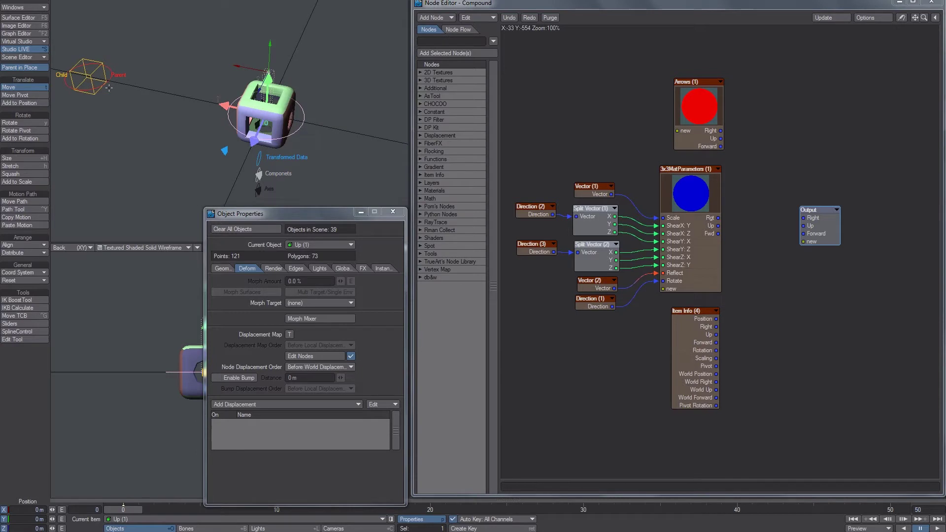
Stretch the Child box to 3.066 in Y and 0.679 in Z, and rotate it to H -102.60°, P 36.70°, B -16.00°
{"action": "left_click", "coordinate": [157, 80]}
{"action": "left_click", "coordinate": [149, 84]}
{"action": "left_click_drag", "start_coordinate": [149, 85], "coordinate": [174, 93], "text": "alt"}
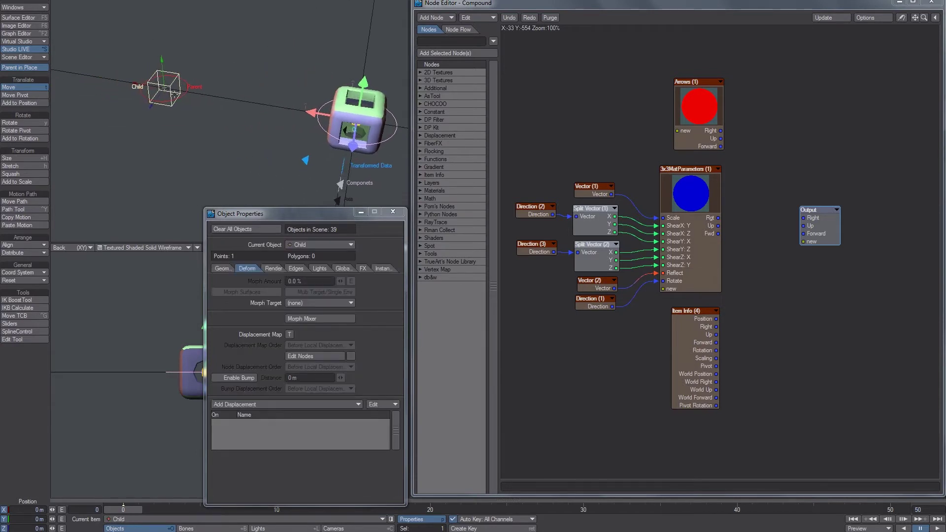
{"action": "key", "text": "y"}
{"action": "key", "text": "shift+h"}
{"action": "key", "text": "h"}
{"action": "left_click_drag", "start_coordinate": [187, 112], "coordinate": [166, 93]}
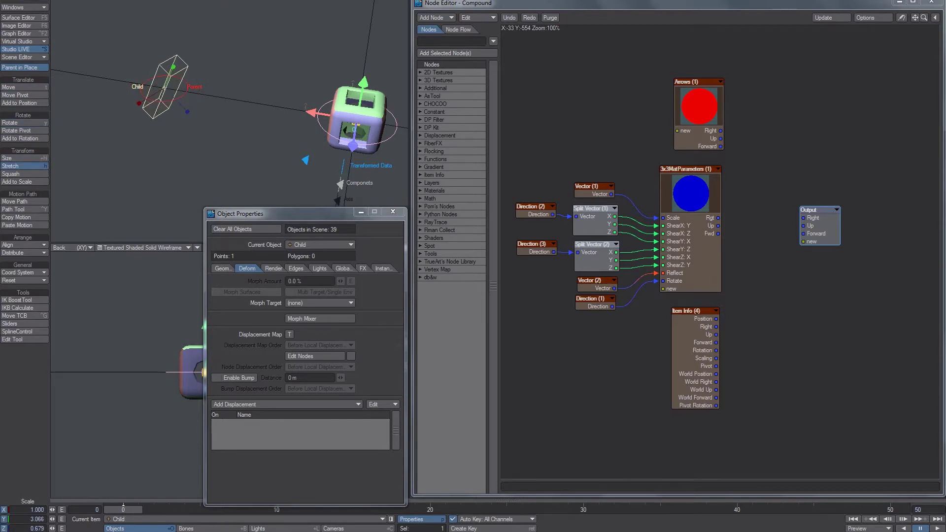
{"action": "key", "text": "t"}
{"action": "key", "text": "y"}
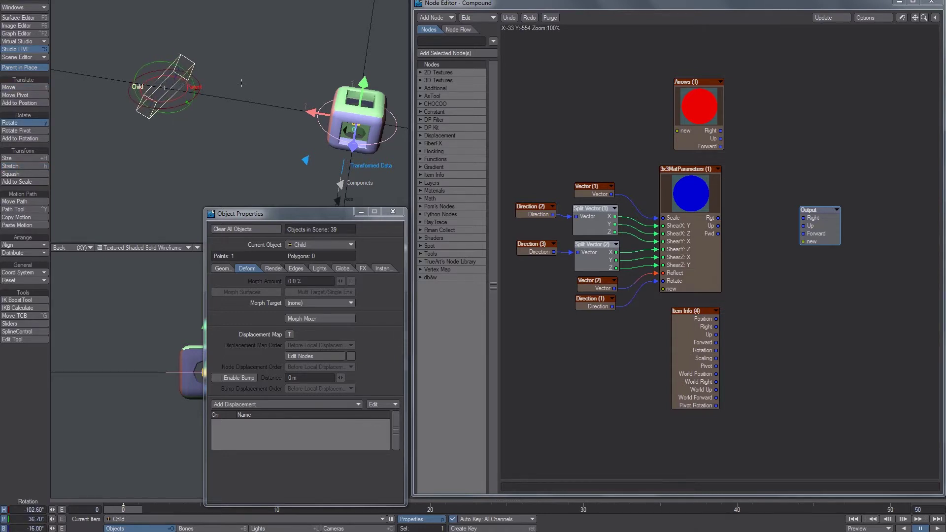
Stretch the Parent null to 2.240 in Y and examine the skewed Child box from several angles
{"action": "left_click", "coordinate": [192, 91]}
{"action": "key", "text": "h"}
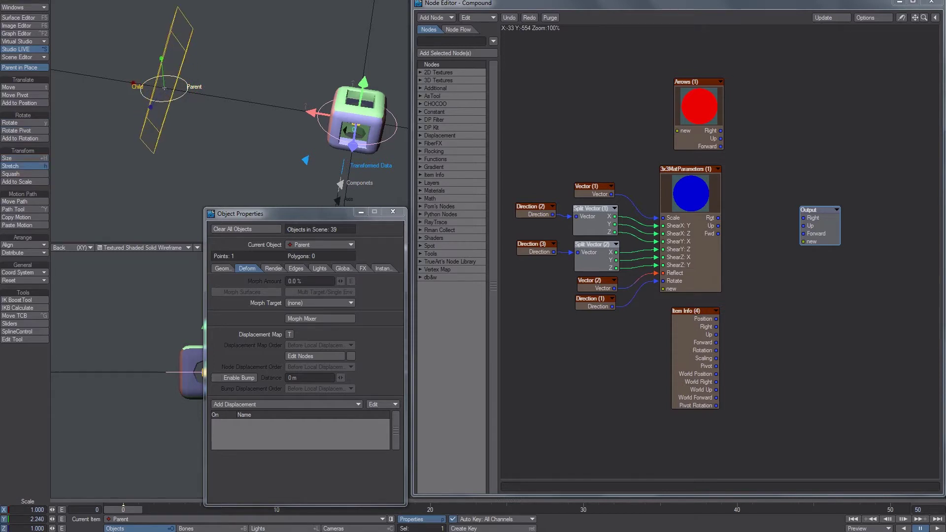
{"action": "left_click_drag", "start_coordinate": [337, 200], "coordinate": [350, 221]}
{"action": "left_click_drag", "start_coordinate": [276, 148], "coordinate": [326, 159], "text": "alt"}
{"action": "left_click_drag", "start_coordinate": [216, 148], "coordinate": [324, 148], "text": "alt+shift"}
Select the Child box and rotate it to B 27.70° with H and P at 0.00°
{"action": "left_click", "coordinate": [246, 93]}
{"action": "left_click_drag", "start_coordinate": [246, 93], "coordinate": [286, 79], "text": "alt"}
{"action": "key", "text": "t"}
{"action": "key", "text": "y"}
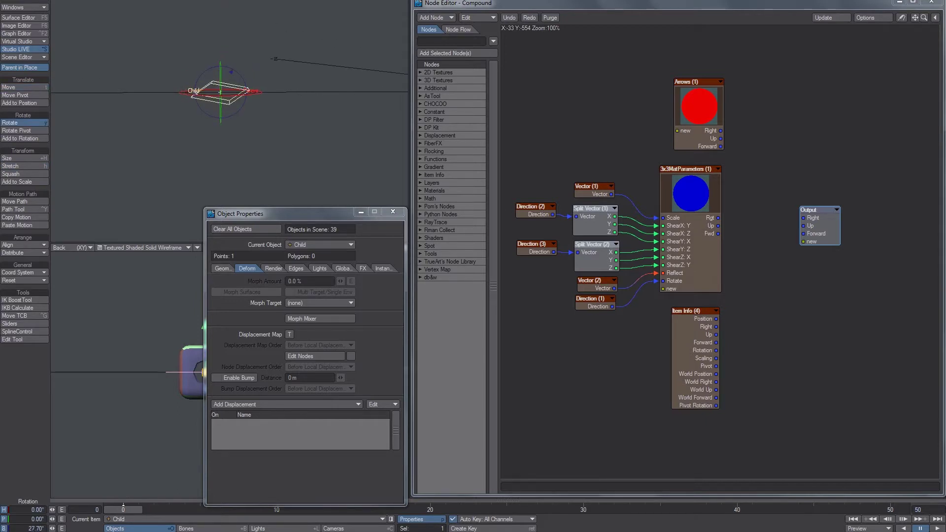
Stretch the Parent null to 2.634 in Y and examine the sheared Child box from several angles
{"action": "left_click", "coordinate": [228, 81]}
{"action": "key", "text": "h"}
{"action": "left_click_drag", "start_coordinate": [220, 60], "coordinate": [291, 53]}
{"action": "left_click_drag", "start_coordinate": [291, 53], "coordinate": [304, 88], "text": "alt"}
{"action": "left_click_drag", "start_coordinate": [184, 85], "coordinate": [208, 79], "text": "alt"}
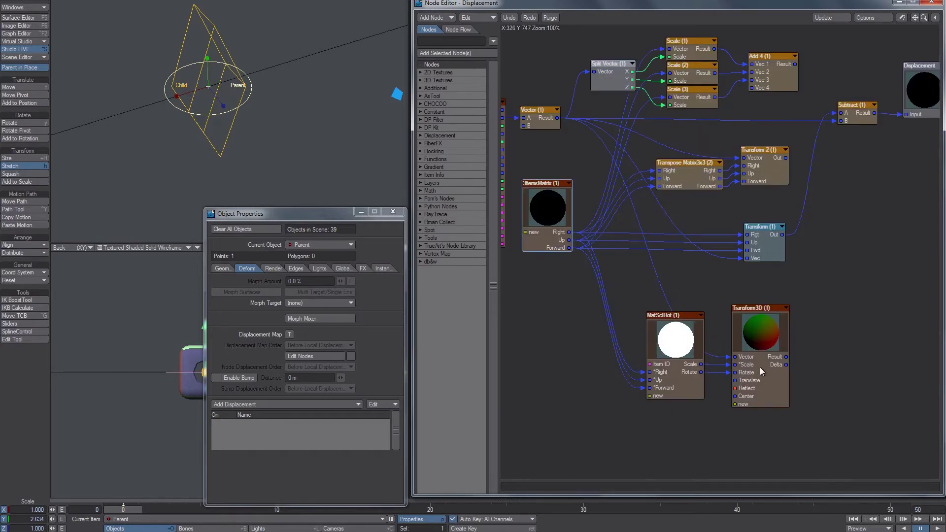
{"action": "mouse_move", "coordinate": [242, 77]}
{"action": "left_mouse_down", "text": "alt"}
{"action": "mouse_move", "coordinate": [216, 76]}
{"action": "mouse_move", "coordinate": [253, 77]}
{"action": "mouse_move", "coordinate": [246, 96]}
{"action": "left_mouse_up", "text": "alt"}
{"action": "left_click", "coordinate": [240, 74]}
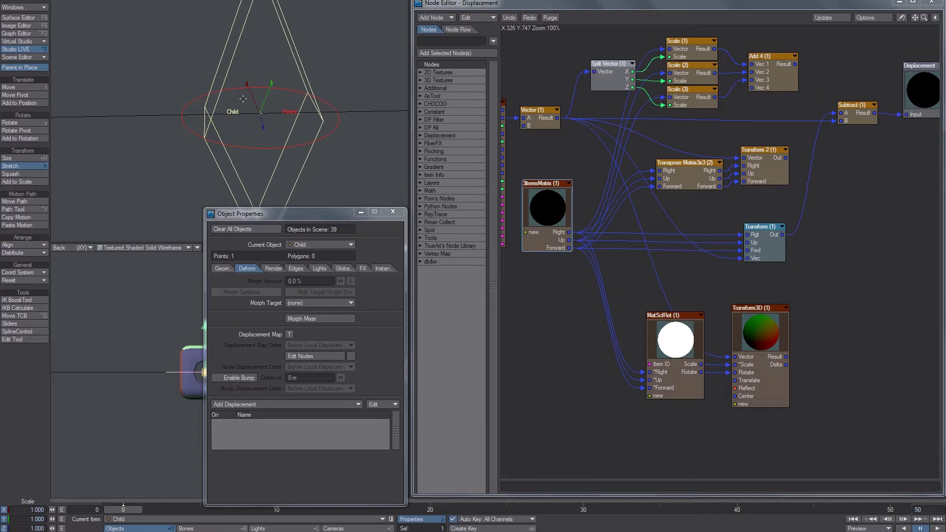
{"action": "left_click_drag", "start_coordinate": [215, 115], "coordinate": [201, 115], "text": "ctrl+alt"}
{"action": "left_click_drag", "start_coordinate": [276, 111], "coordinate": [227, 119], "text": "alt"}
Open the 3ItemsMatrix (1) compound and switch to the matrix notes at the Item Info diagram
{"action": "double_click", "coordinate": [542, 226]}
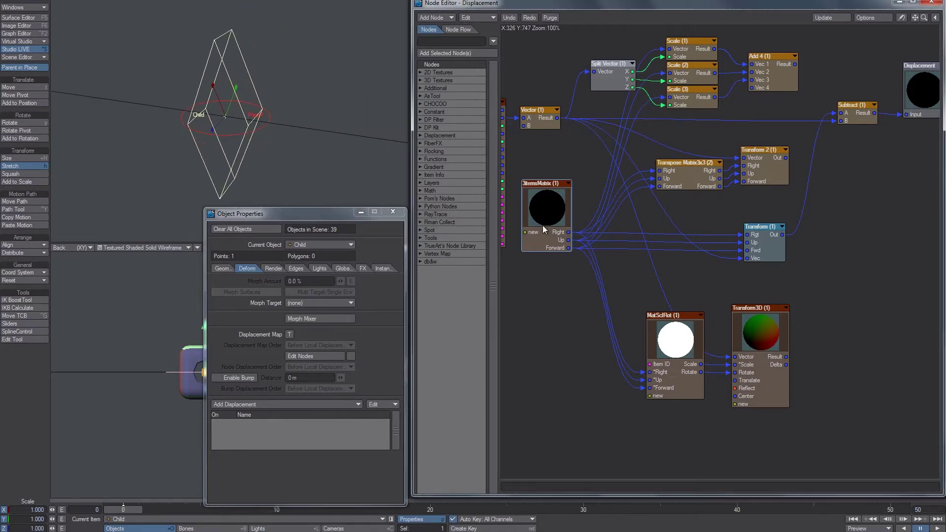
{"action": "key", "text": "alt+Tab"}
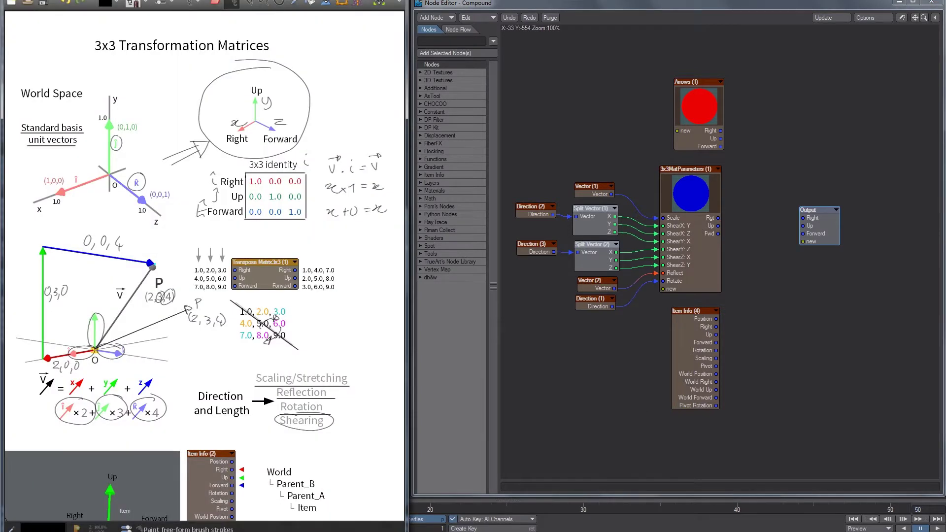
{"action": "middle_click_drag", "start_coordinate": [231, 419], "coordinate": [263, 219]}
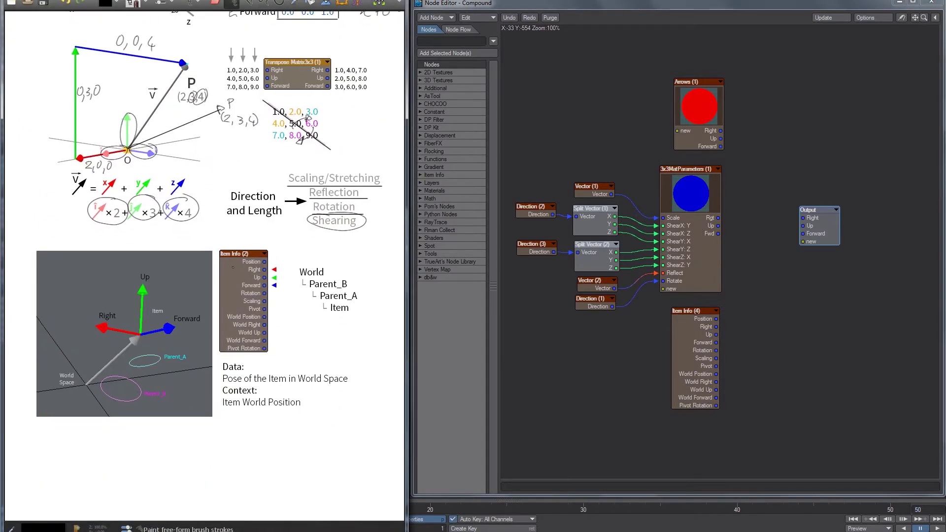
Circle the Item and World Space labels in the pose diagram and underline "Item World Position"
{"action": "left_click_drag", "start_coordinate": [158, 320], "coordinate": [140, 311]}
{"action": "mouse_move", "coordinate": [71, 365]}
{"action": "left_mouse_down"}
{"action": "mouse_move", "coordinate": [53, 372]}
{"action": "mouse_move", "coordinate": [74, 363]}
{"action": "left_mouse_up"}
{"action": "left_click_drag", "start_coordinate": [220, 408], "coordinate": [301, 407]}
Draw an arrow from Item up to World in the hierarchy and circle Position, Rotation and Scaling on the Item Info node
{"action": "left_click_drag", "start_coordinate": [328, 320], "coordinate": [294, 277], "text": "shift"}
{"action": "left_click_drag", "start_coordinate": [312, 289], "coordinate": [349, 283]}
{"action": "key", "text": "ctrl+z"}
{"action": "mouse_move", "coordinate": [263, 257]}
{"action": "left_mouse_down"}
{"action": "mouse_move", "coordinate": [240, 261]}
{"action": "mouse_move", "coordinate": [252, 257]}
{"action": "left_mouse_up"}
{"action": "mouse_move", "coordinate": [252, 289]}
{"action": "left_mouse_down"}
{"action": "mouse_move", "coordinate": [264, 291]}
{"action": "mouse_move", "coordinate": [264, 301]}
{"action": "left_mouse_up"}
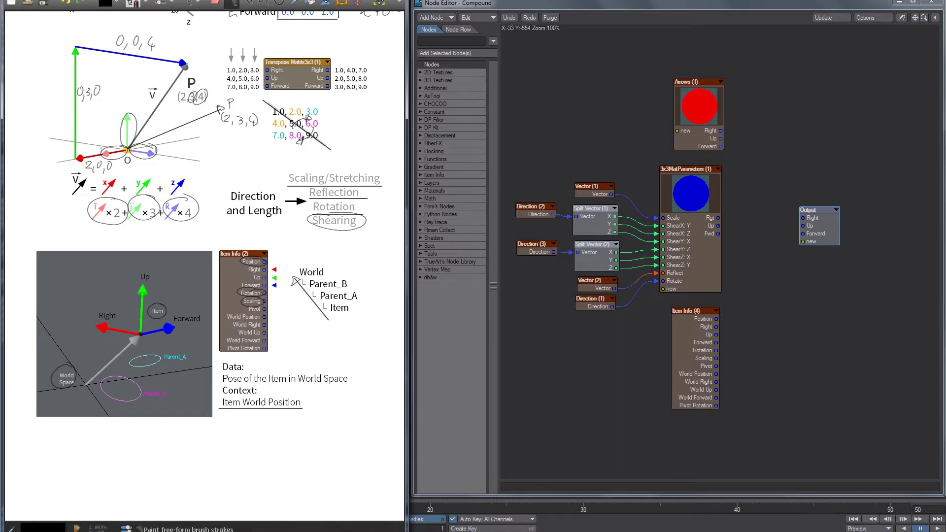
Circle Item and Parent_A in the hierarchy list and Parent_A in the pose diagram
{"action": "mouse_move", "coordinate": [332, 301]}
{"action": "left_mouse_down"}
{"action": "mouse_move", "coordinate": [321, 309]}
{"action": "mouse_move", "coordinate": [327, 321]}
{"action": "left_mouse_up"}
{"action": "left_click_drag", "start_coordinate": [168, 350], "coordinate": [163, 351]}
{"action": "left_click_drag", "start_coordinate": [340, 291], "coordinate": [318, 299]}
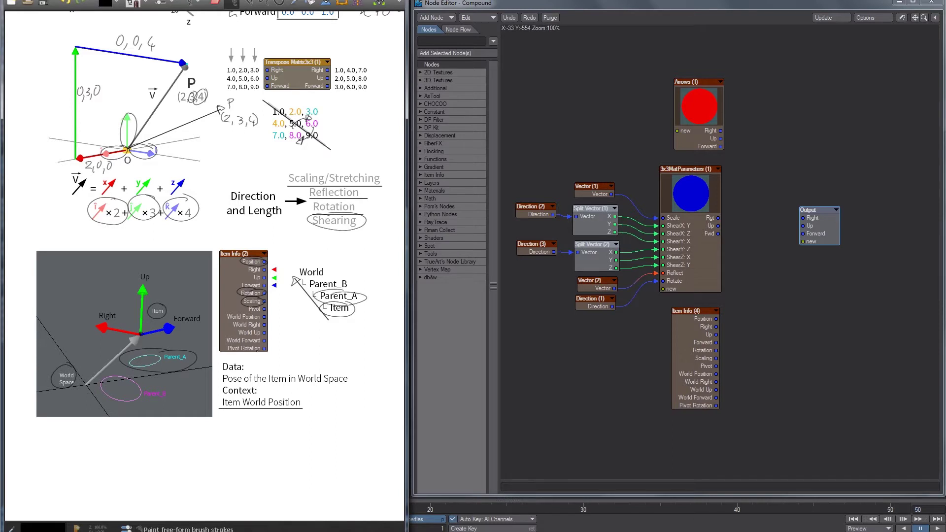
Undo the latest circles around the hierarchy, diagram and Item Info entries, along with the arrowhead at World
{"action": "key", "text": "ctrl+z"}
{"action": "key", "text": "ctrl+z"}
{"action": "key", "text": "ctrl+z"}
{"action": "key", "text": "ctrl+z"}
{"action": "key", "text": "ctrl+z"}
{"action": "key", "text": "ctrl+z"}
{"action": "key", "text": "ctrl+z"}
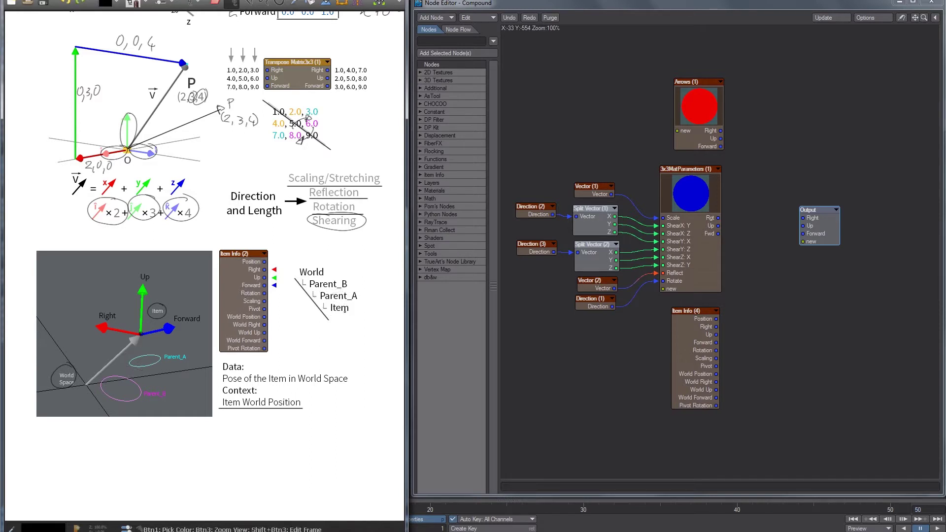
Redraw the arrow from Item to World beside the hierarchy, and undo it
{"action": "mouse_move", "coordinate": [333, 315]}
{"action": "left_mouse_down"}
{"action": "mouse_move", "coordinate": [293, 276]}
{"action": "mouse_move", "coordinate": [296, 284]}
{"action": "left_mouse_up"}
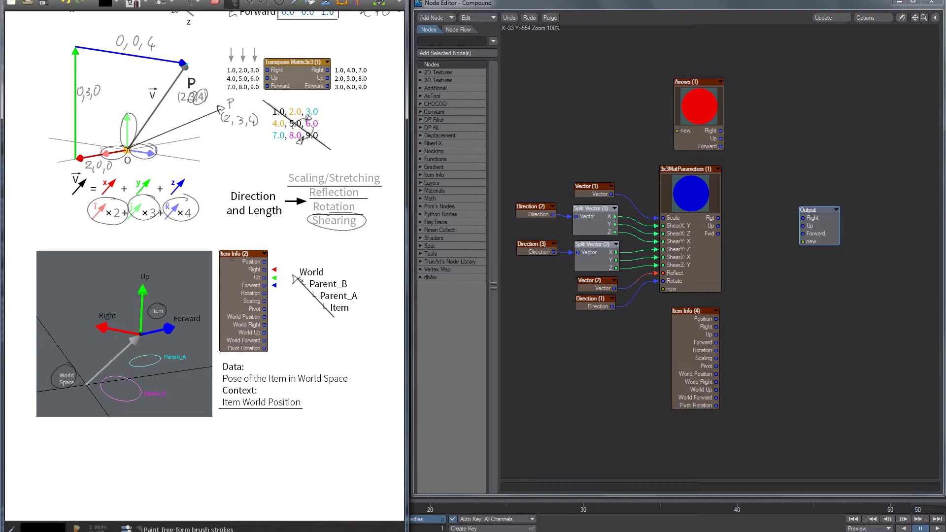
{"action": "key", "text": "ctrl+z"}
{"action": "key", "text": "ctrl+z"}
Switch to Layout, check the item in Item Info (4), and connect its Right, Up and Forward outputs to Output
{"action": "left_click", "coordinate": [571, 162]}
{"action": "mouse_move", "coordinate": [295, 106]}
{"action": "left_mouse_down", "text": "alt"}
{"action": "mouse_move", "coordinate": [327, 121]}
{"action": "mouse_move", "coordinate": [337, 114]}
{"action": "left_mouse_up", "text": "alt"}
{"action": "left_click", "coordinate": [366, 98]}
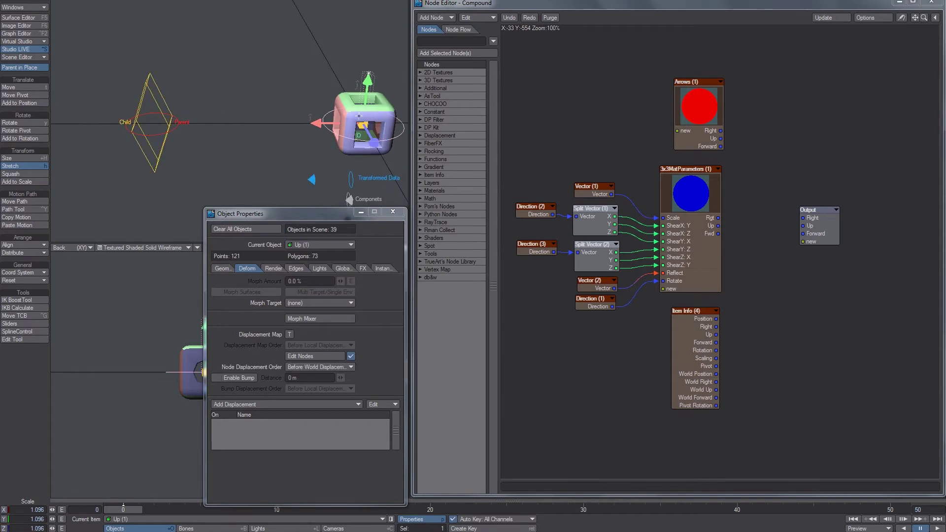
{"action": "double_click", "coordinate": [703, 330]}
{"action": "left_click", "coordinate": [118, 154]}
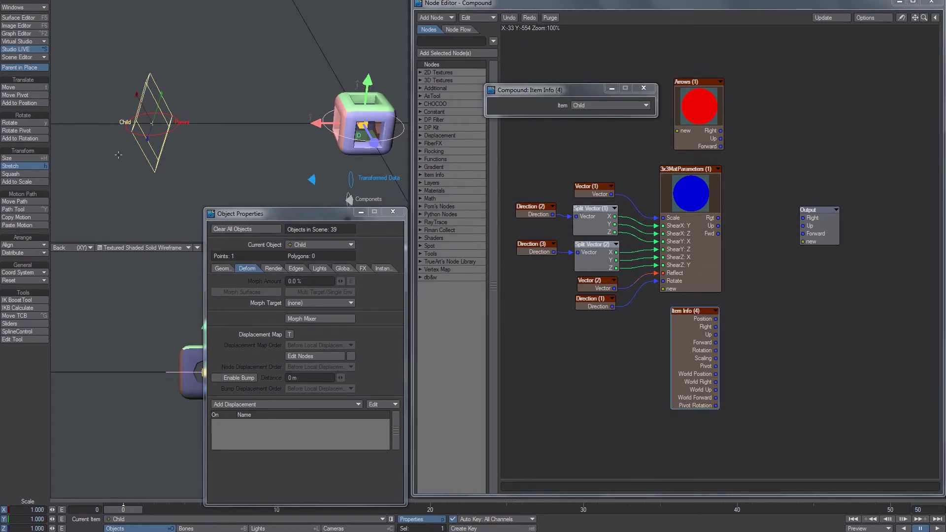
{"action": "mouse_move", "coordinate": [802, 218]}
{"action": "left_mouse_down"}
{"action": "mouse_move", "coordinate": [724, 248]}
{"action": "mouse_move", "coordinate": [715, 327]}
{"action": "mouse_move", "coordinate": [803, 226]}
{"action": "left_mouse_up"}
{"action": "left_click_drag", "start_coordinate": [715, 342], "coordinate": [802, 234]}
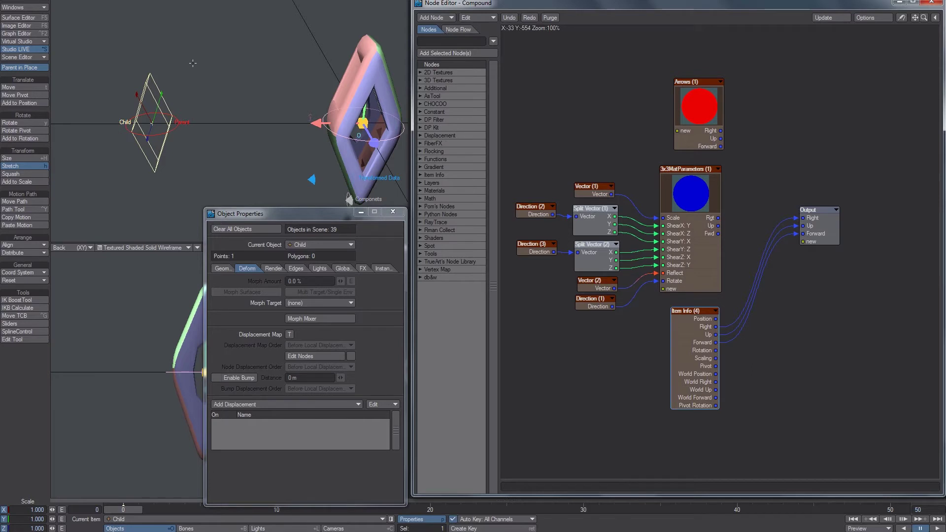
Stretch the Parent null to 0.761 in X and 3.538 in Y, and move the Output node down beside Item Info (4)
{"action": "left_click", "coordinate": [178, 122]}
{"action": "left_click_drag", "start_coordinate": [149, 92], "coordinate": [149, 70]}
{"action": "left_click_drag", "start_coordinate": [118, 124], "coordinate": [147, 116]}
{"action": "left_click_drag", "start_coordinate": [818, 238], "coordinate": [805, 323]}
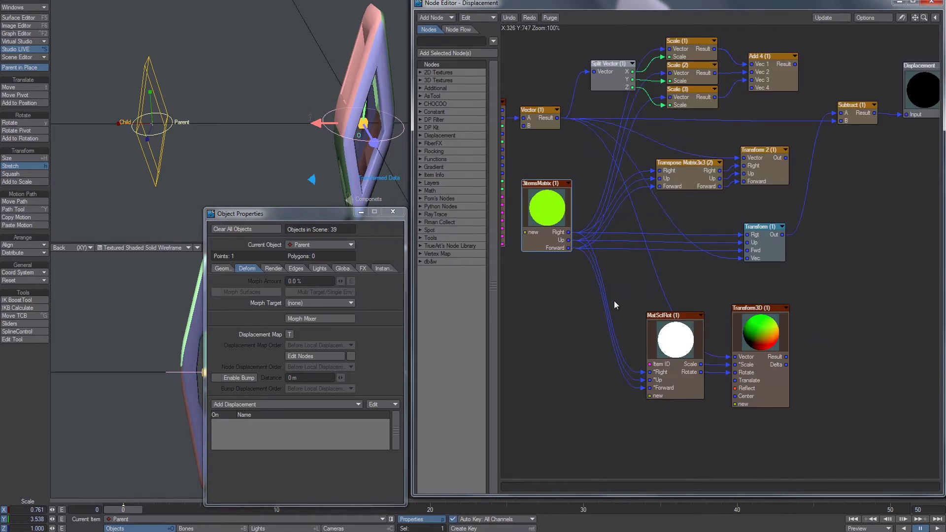
In the Displacement graph, connect the Result of Transform3D (1) to input A of Subtract (1)
{"action": "left_click_drag", "start_coordinate": [619, 288], "coordinate": [710, 419]}
{"action": "left_click", "coordinate": [638, 295]}
{"action": "left_click_drag", "start_coordinate": [639, 295], "coordinate": [715, 417]}
{"action": "middle_click_drag", "start_coordinate": [792, 357], "coordinate": [745, 377]}
{"action": "left_click_drag", "start_coordinate": [757, 366], "coordinate": [824, 115]}
{"action": "left_click_drag", "start_coordinate": [302, 101], "coordinate": [259, 101], "text": "alt"}
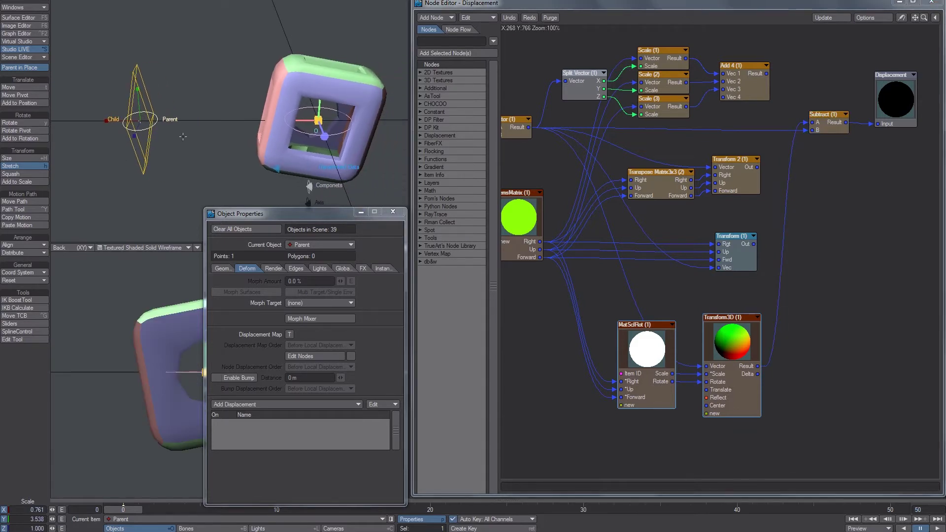
Compare the cube with the Child box from several angles, stretching Parent to 0.836 and finally to 2.550 in Y
{"action": "left_click", "coordinate": [136, 71]}
{"action": "left_click", "coordinate": [144, 98]}
{"action": "left_click_drag", "start_coordinate": [289, 69], "coordinate": [322, 67], "text": "alt"}
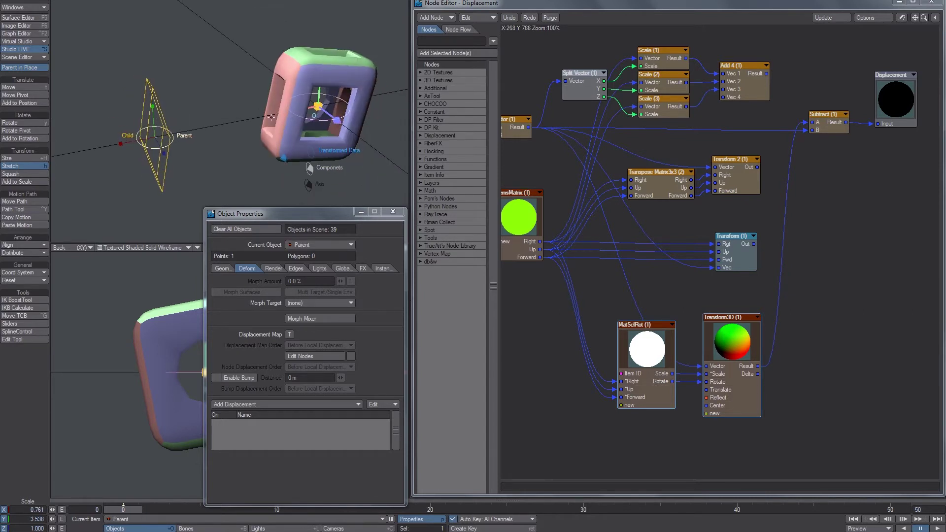
{"action": "left_click_drag", "start_coordinate": [271, 117], "coordinate": [259, 118], "text": "alt"}
{"action": "left_click_drag", "start_coordinate": [141, 95], "coordinate": [141, 144]}
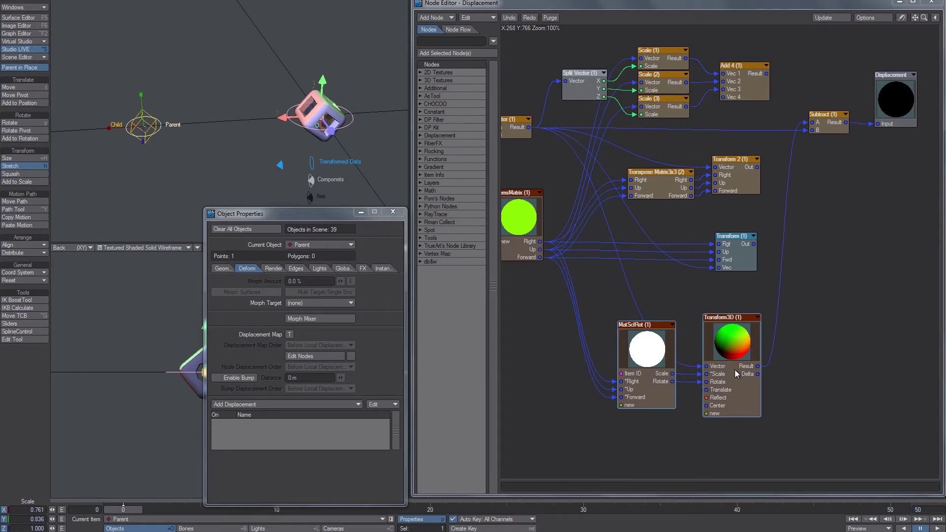
{"action": "left_click_drag", "start_coordinate": [141, 95], "coordinate": [141, 62]}
{"action": "left_click_drag", "start_coordinate": [270, 89], "coordinate": [251, 92], "text": "alt"}
Switch to the notes, draw a line from World down to Item beside the hierarchy, and return to Layout
{"action": "key", "text": "alt+Tab"}
{"action": "left_click_drag", "start_coordinate": [294, 274], "coordinate": [329, 323]}
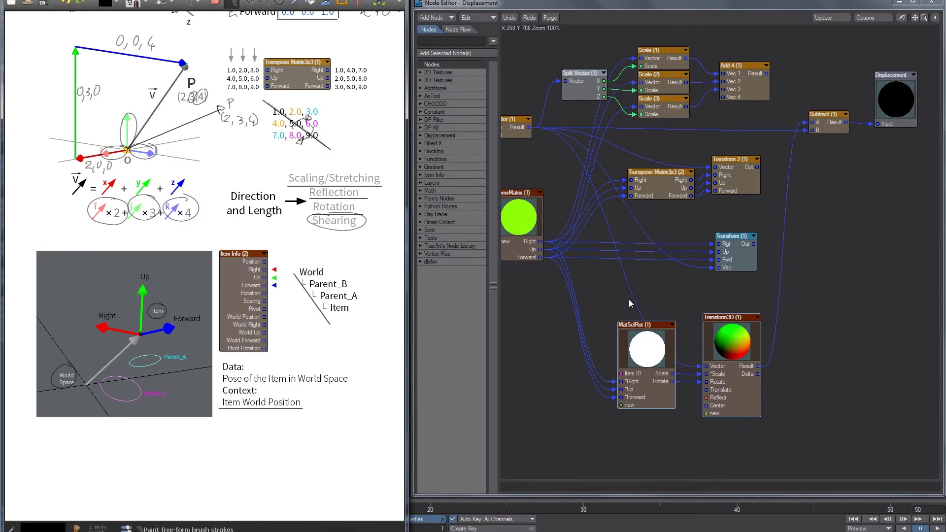
{"action": "key", "text": "alt+Tab"}
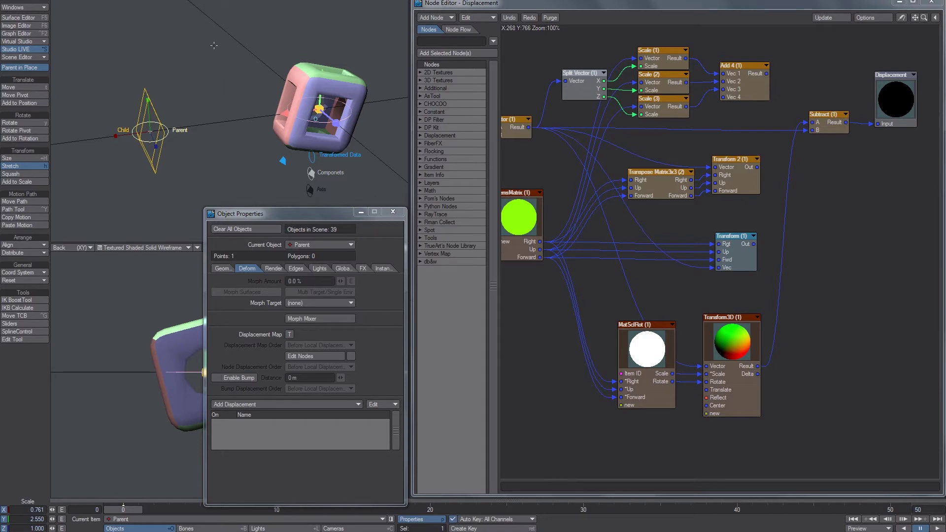
Connect Out of Transform (1) to input A of Subtract (1) and inspect the cube from several angles
{"action": "left_click_drag", "start_coordinate": [753, 244], "coordinate": [817, 122]}
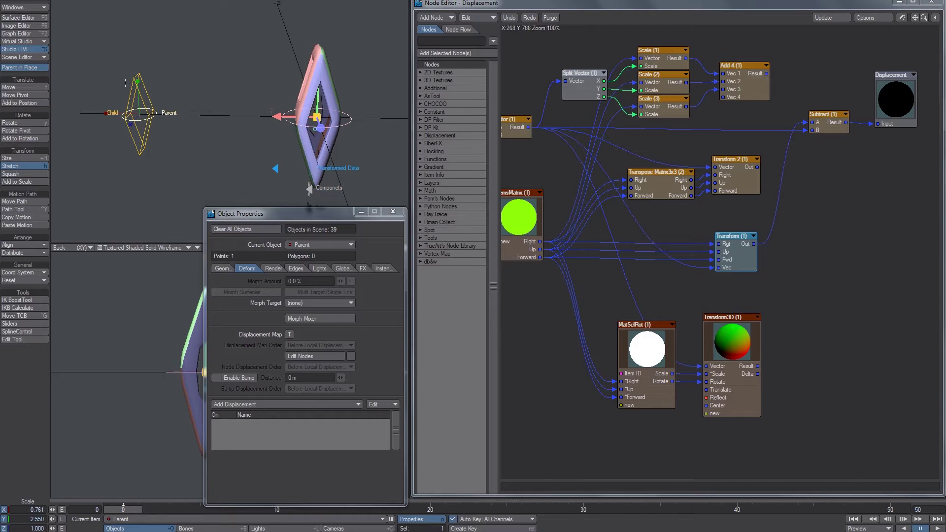
{"action": "left_click_drag", "start_coordinate": [291, 97], "coordinate": [210, 66], "text": "alt"}
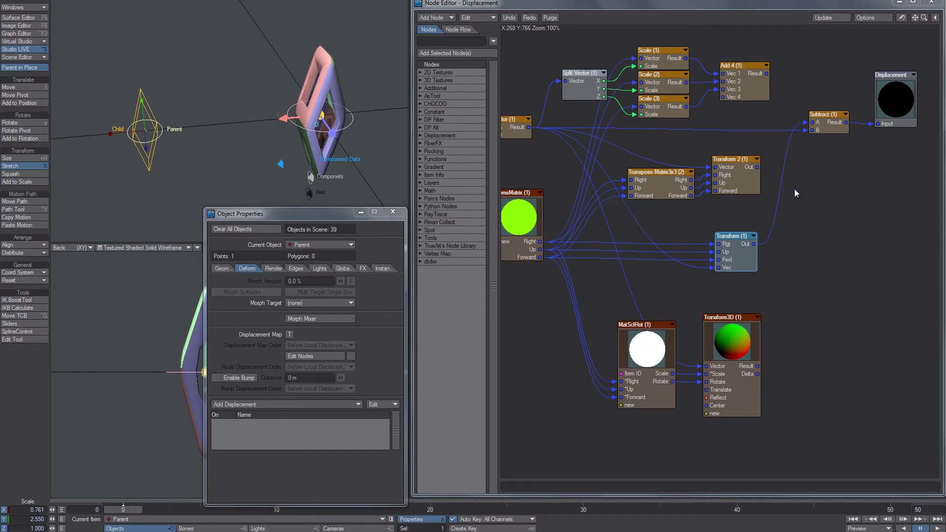
Disconnect Subtract (1) from the Displacement node and stretch the RoundCube_Matrix object to 2.763 in Z
{"action": "left_click", "coordinate": [365, 104]}
{"action": "key", "text": "shift+a"}
{"action": "key", "text": "t"}
{"action": "key", "text": "y"}
{"action": "left_click_drag", "start_coordinate": [372, 90], "coordinate": [394, 101]}
{"action": "key", "text": "shift+h"}
{"action": "key", "text": "h"}
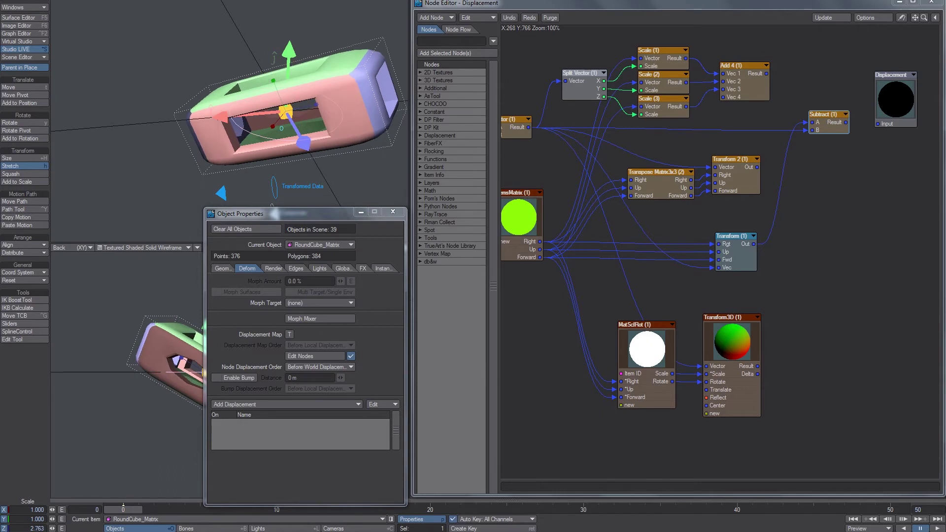
Rotate the RoundCube_Parent null and reselect RoundCube_Matrix for further transforming
{"action": "key", "text": "Up"}
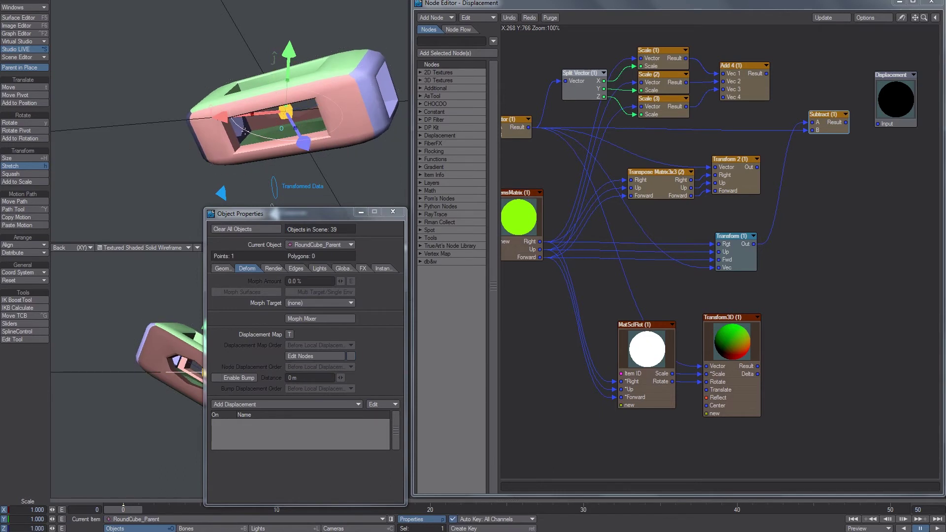
{"action": "key", "text": "y"}
{"action": "left_click_drag", "start_coordinate": [346, 124], "coordinate": [381, 114]}
{"action": "key", "text": "Down"}
{"action": "key", "text": "space"}
{"action": "key", "text": "space"}
{"action": "key", "text": "space"}
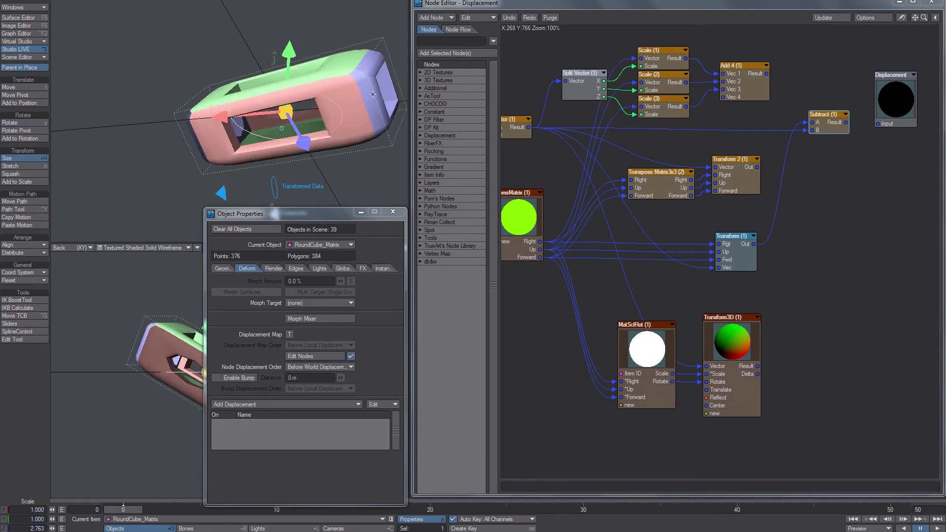
Rotate the stretched RoundCube_Matrix object to a different orientation, alternating between the rotate and stretch tools
{"action": "key", "text": "space"}
{"action": "key", "text": "space"}
{"action": "key", "text": "space"}
{"action": "key", "text": "space"}
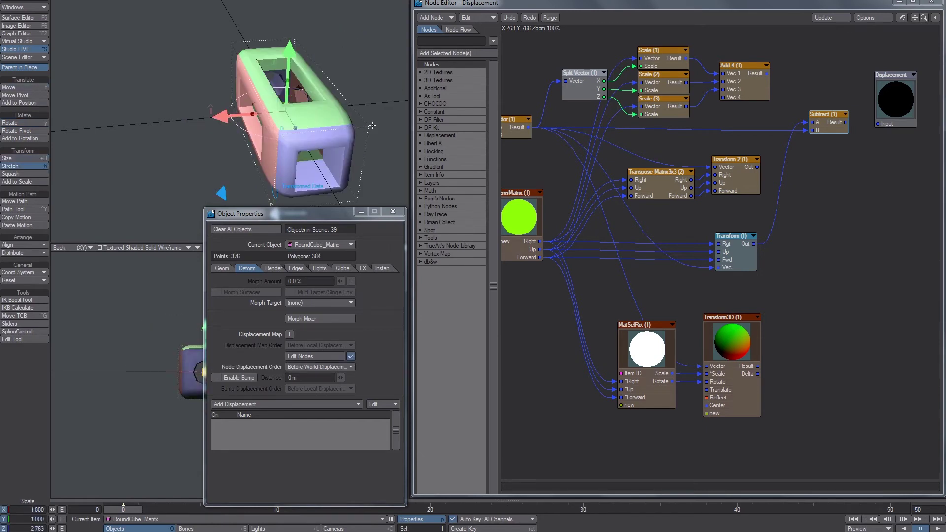
{"action": "key", "text": "space"}
{"action": "left_click_drag", "start_coordinate": [388, 119], "coordinate": [327, 105]}
{"action": "key", "text": "space"}
Set the RoundCube_Parent null's rotation to H -21.80°, P -31.20° and examine the sheared cube from several angles
{"action": "key", "text": "Up"}
{"action": "key", "text": "space"}
{"action": "key", "text": "space"}
{"action": "key", "text": "space"}
{"action": "key", "text": "space"}
{"action": "key", "text": "space"}
{"action": "key", "text": "space"}
{"action": "key", "text": "space"}
{"action": "key", "text": "space"}
{"action": "key", "text": "space"}
{"action": "key", "text": "space"}
{"action": "key", "text": "space"}
{"action": "left_click_drag", "start_coordinate": [327, 106], "coordinate": [362, 104], "text": "alt"}
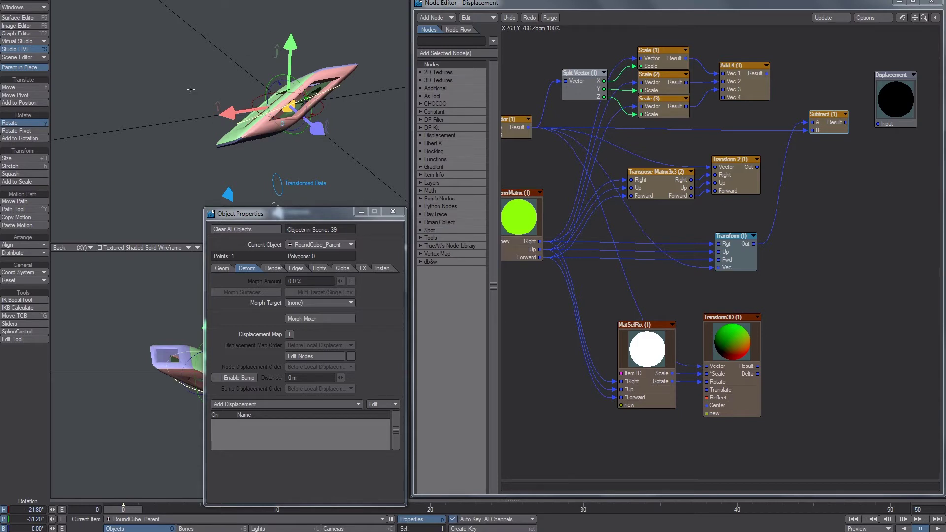
{"action": "left_click_drag", "start_coordinate": [275, 81], "coordinate": [346, 139], "text": "alt"}
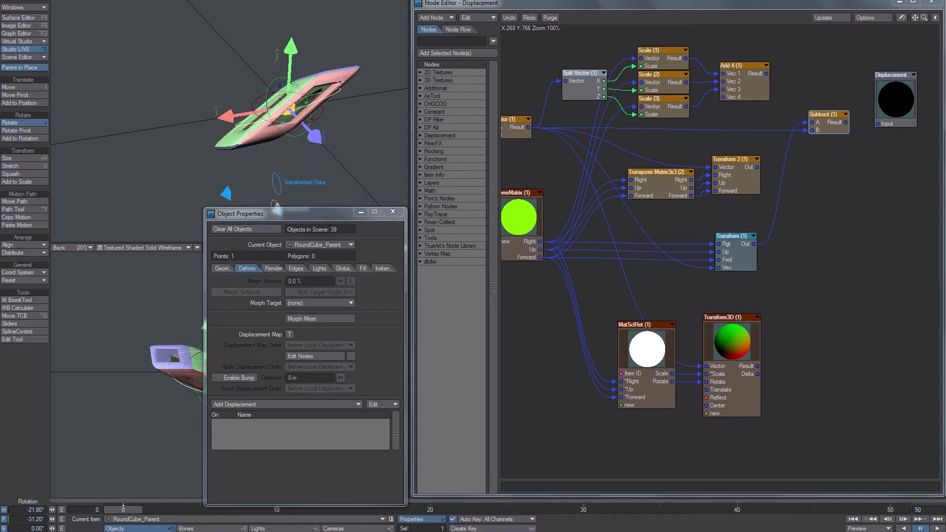
Duplicate the Item Info node inside the items matrix compound and set the copy's item to RoundCube_Matrix
{"action": "double_click", "coordinate": [512, 211]}
{"action": "key", "text": "ctrl+c"}
{"action": "key", "text": "ctrl+v"}
{"action": "left_click_drag", "start_coordinate": [719, 264], "coordinate": [693, 478]}
{"action": "double_click", "coordinate": [695, 442]}
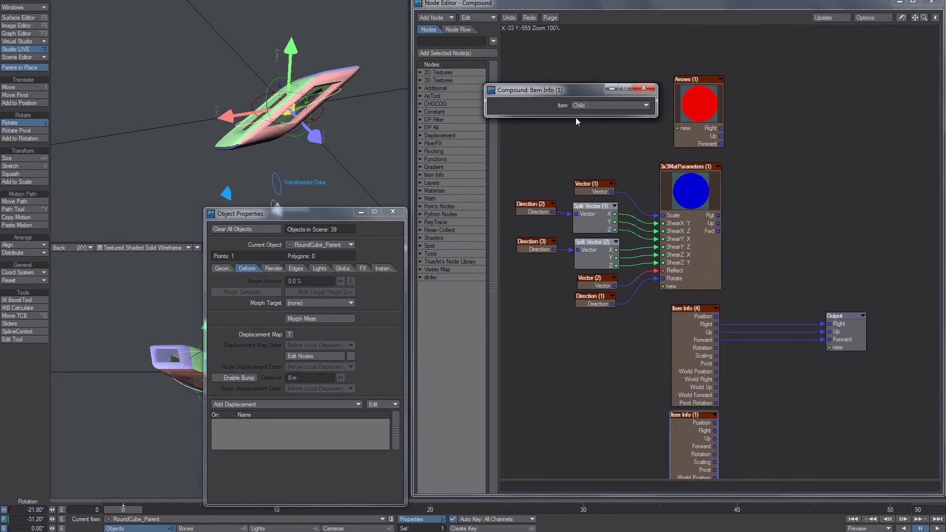
{"action": "left_click", "coordinate": [621, 105]}
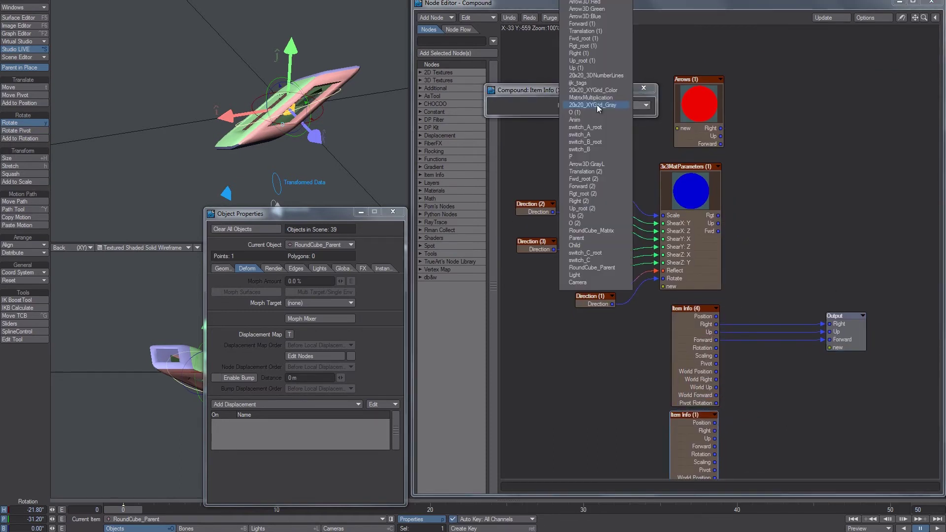
{"action": "left_click", "coordinate": [592, 230]}
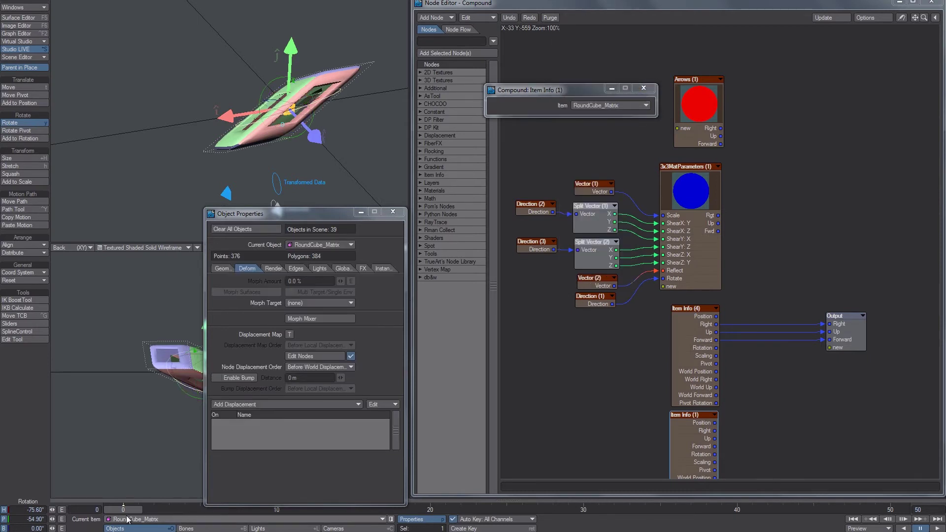
{"action": "left_click", "coordinate": [643, 88]}
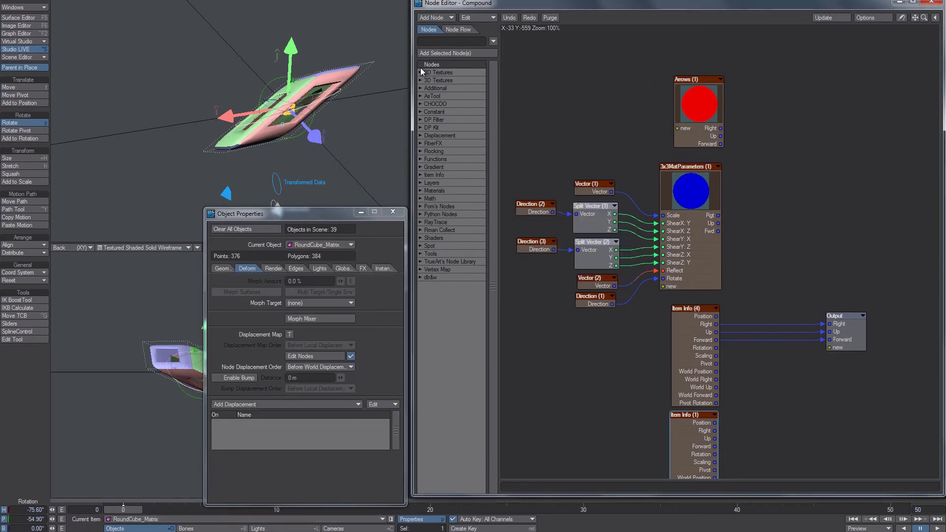
Add the AsTool matrix Invert node and route Item Info (1)'s Right, Up and Forward through it to the compound's Output
{"action": "type", "text": "inver"}
{"action": "double_click", "coordinate": [441, 96]}
{"action": "middle_click_drag", "start_coordinate": [792, 178], "coordinate": [738, 63]}
{"action": "left_click_drag", "start_coordinate": [664, 123], "coordinate": [738, 287]}
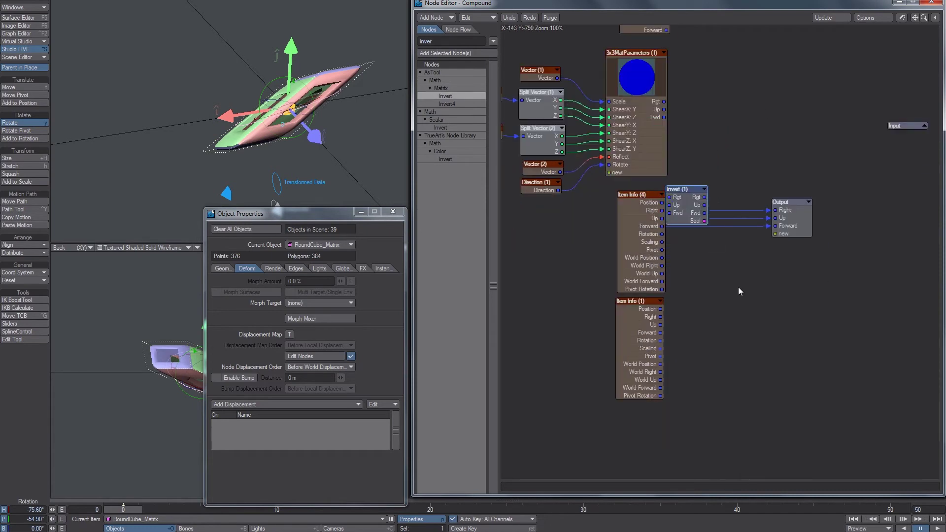
{"action": "left_click_drag", "start_coordinate": [661, 319], "coordinate": [700, 326]}
{"action": "left_click_drag", "start_coordinate": [726, 320], "coordinate": [769, 210]}
{"action": "left_click_drag", "start_coordinate": [722, 334], "coordinate": [775, 226]}
{"action": "double_click", "coordinate": [795, 214]}
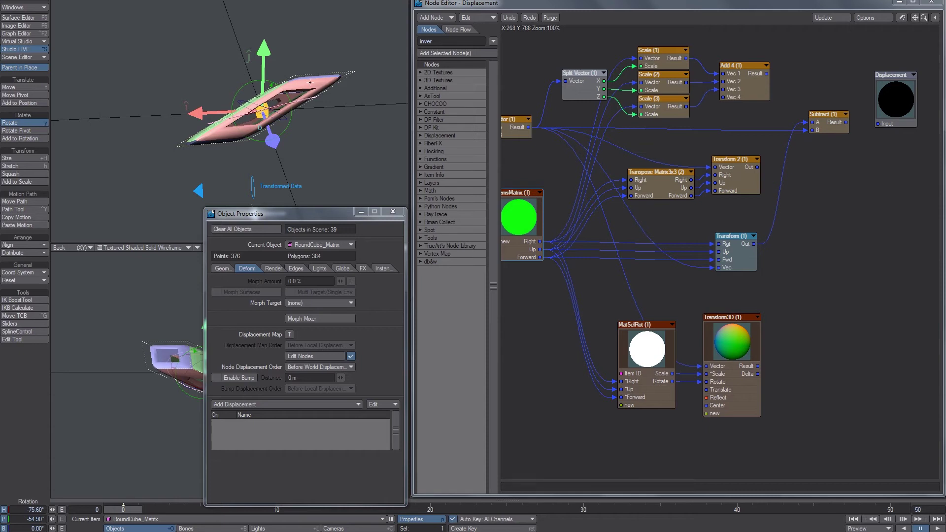
Connect the Subtract (1) result to the Displacement node's input
{"action": "left_click_drag", "start_coordinate": [302, 114], "coordinate": [367, 121], "text": "alt"}
{"action": "left_click_drag", "start_coordinate": [846, 123], "coordinate": [886, 125]}
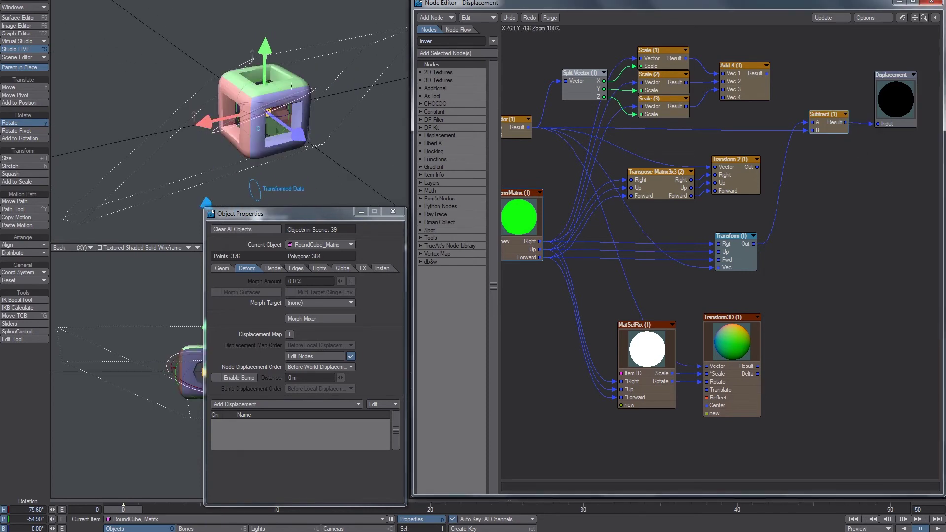
{"action": "left_click_drag", "start_coordinate": [294, 53], "coordinate": [266, 66], "text": "alt"}
Rotate RoundCube_Matrix to H -96.60°, P -119.70° with the inverse displacement active
{"action": "key", "text": "space"}
{"action": "key", "text": "space"}
{"action": "key", "text": "space"}
{"action": "key", "text": "space"}
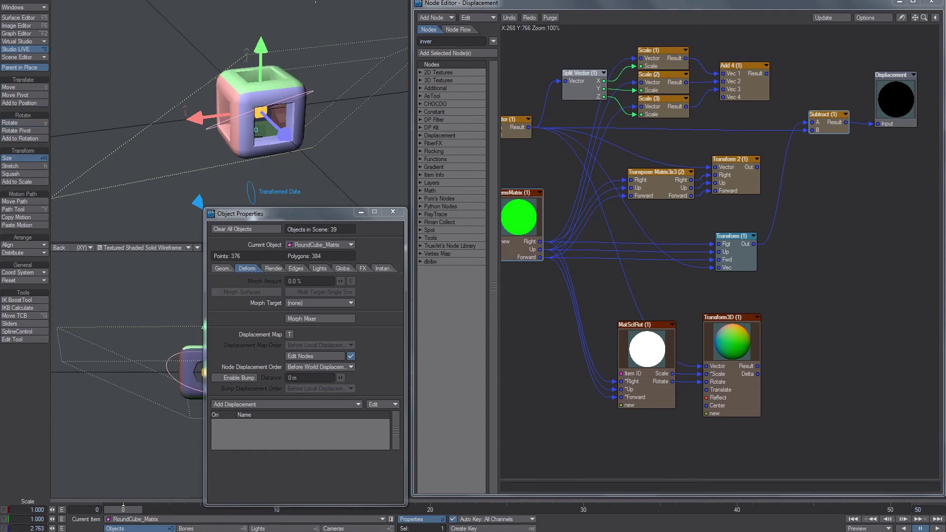
{"action": "left_click_drag", "start_coordinate": [284, 73], "coordinate": [229, 17]}
Compare RoundCube_Matrix with node displacement off and on, leave it enabled, and reopen the items matrix compound
{"action": "left_click", "coordinate": [351, 356]}
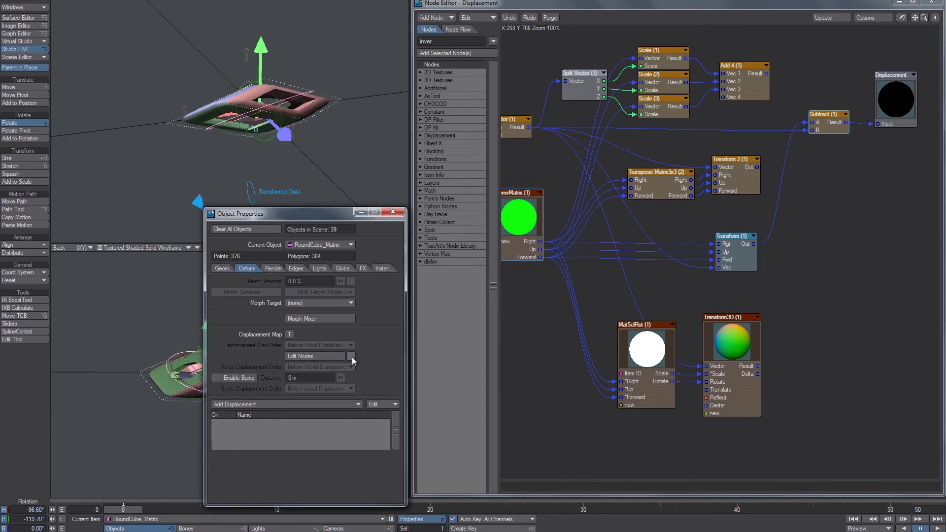
{"action": "left_click", "coordinate": [351, 355]}
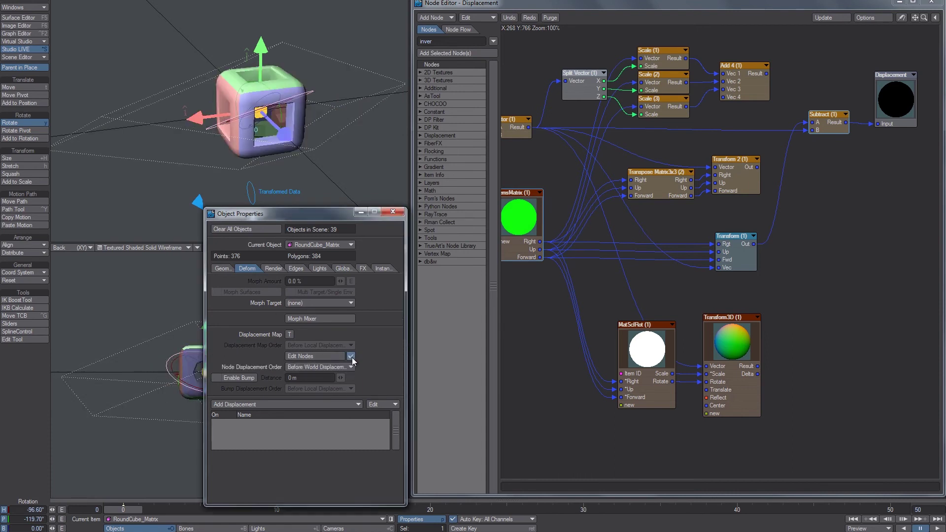
{"action": "left_click", "coordinate": [351, 356]}
{"action": "left_click", "coordinate": [350, 356]}
{"action": "left_click_drag", "start_coordinate": [550, 243], "coordinate": [576, 237], "text": "alt"}
{"action": "double_click", "coordinate": [541, 214]}
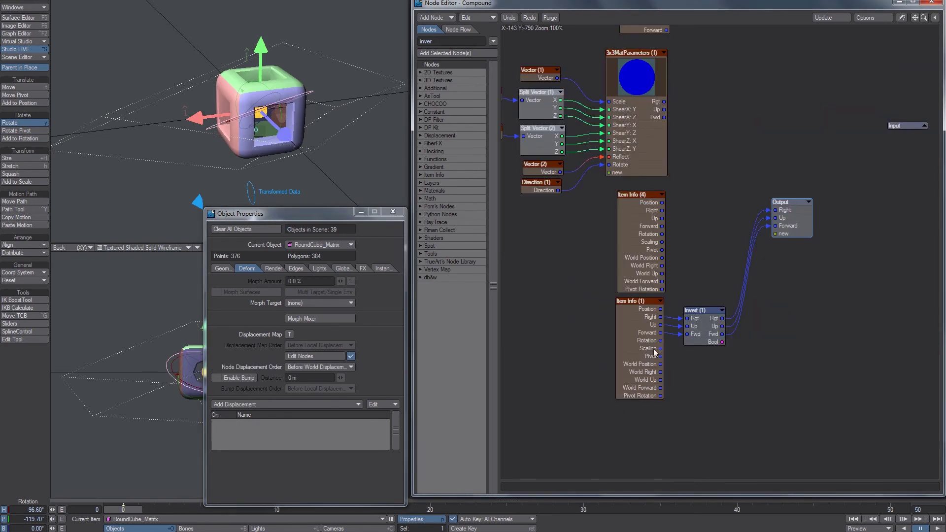
Select the RoundCube_Parent null and stretch it through several proportions, including X 0.616, Y 0.395, Z -0.481
{"action": "left_click_drag", "start_coordinate": [290, 103], "coordinate": [299, 101]}
{"action": "left_click", "coordinate": [313, 92]}
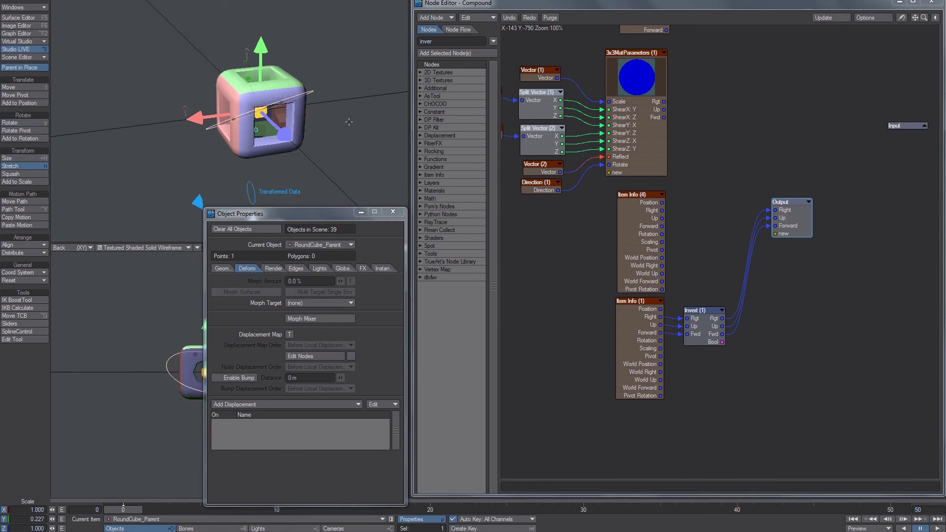
{"action": "key", "text": "h"}
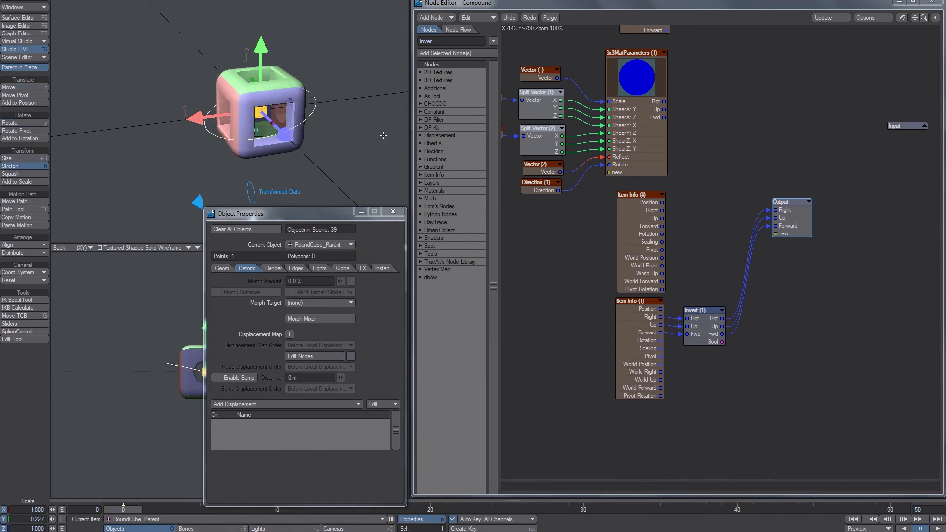
{"action": "left_click_drag", "start_coordinate": [283, 134], "coordinate": [293, 76]}
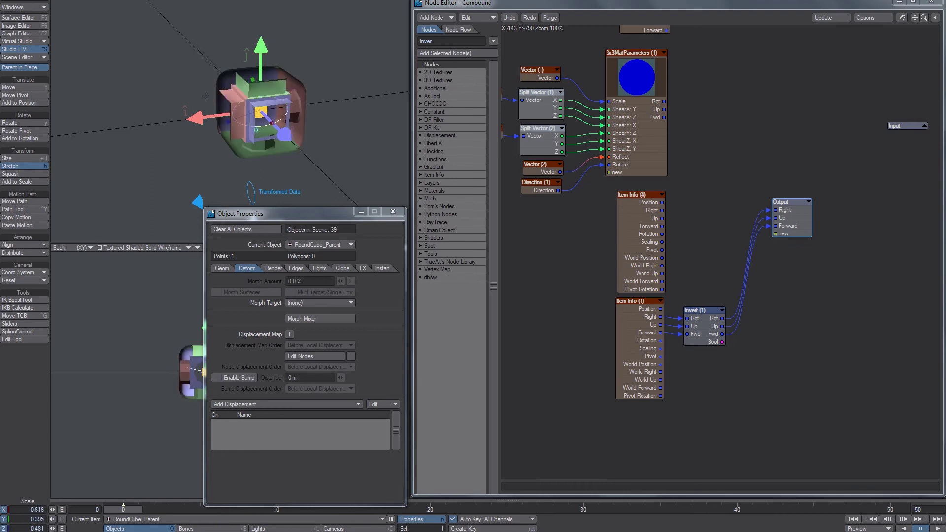
{"action": "left_click_drag", "start_coordinate": [256, 121], "coordinate": [680, 169]}
Rotate RoundCube_Parent to H -122.10°, P -51.10° and nudge the Invert node closer to Item Info (1)
{"action": "key", "text": "t"}
{"action": "key", "text": "y"}
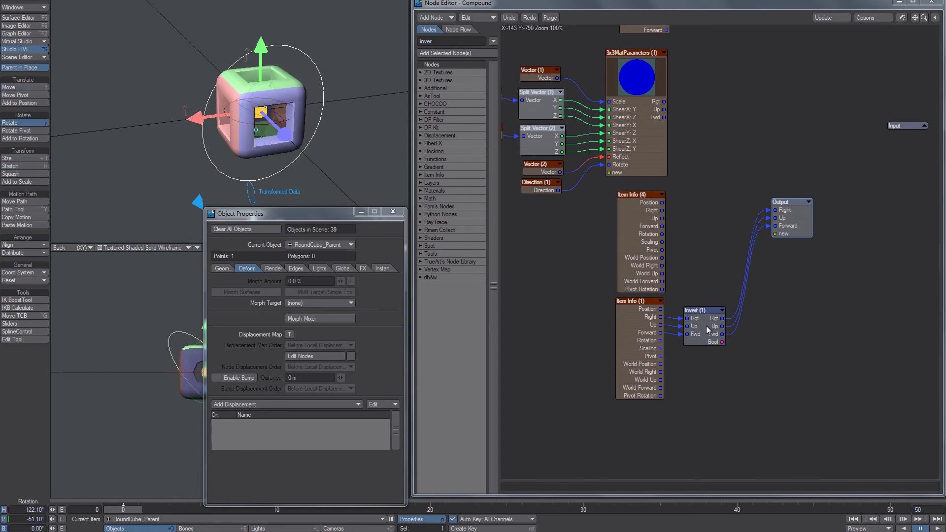
{"action": "left_click_drag", "start_coordinate": [705, 326], "coordinate": [705, 323]}
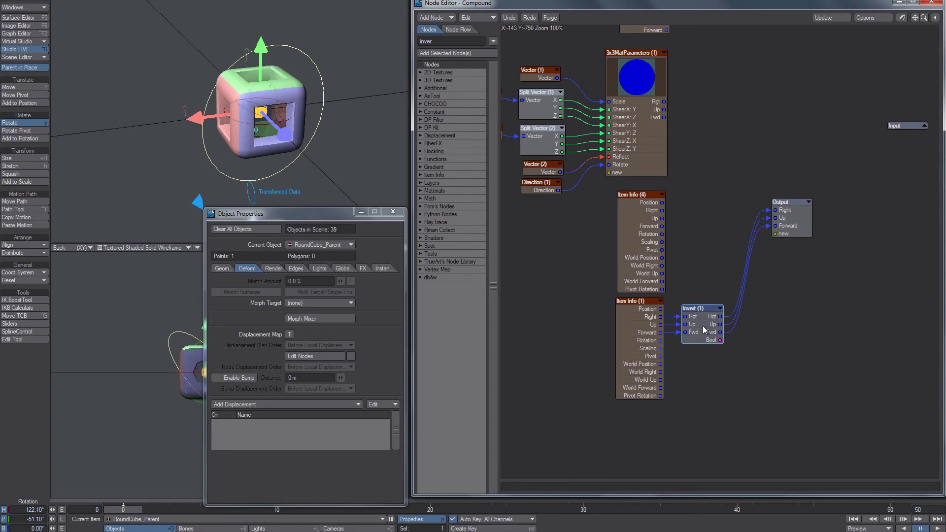
Switch to the notes canvas and examine the Item Info pose and context notes against the parented nulls in the scene
{"action": "key", "text": "alt+Tab"}
{"action": "middle_click_drag", "start_coordinate": [325, 316], "coordinate": [263, 298]}
{"action": "key", "text": "ctrl+z"}
{"action": "mouse_move", "coordinate": [270, 297]}
{"action": "left_mouse_down", "text": "shift"}
{"action": "mouse_move", "coordinate": [244, 266]}
{"action": "mouse_move", "coordinate": [176, 254]}
{"action": "mouse_move", "coordinate": [188, 249]}
{"action": "left_mouse_up", "text": "shift"}
{"action": "key", "text": "ctrl+z"}
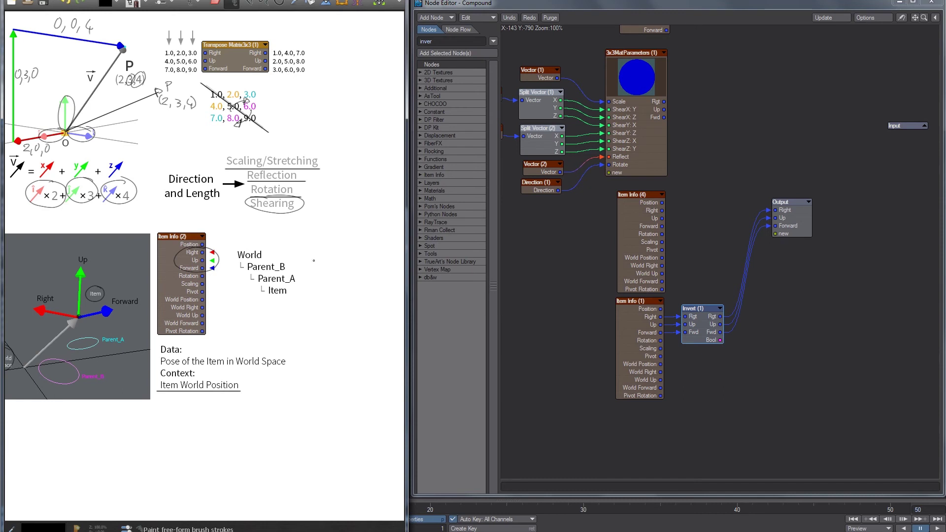
{"action": "key", "text": "alt+Tab"}
{"action": "key", "text": "alt+Tab"}
{"action": "middle_click_drag", "start_coordinate": [263, 267], "coordinate": [245, 252]}
{"action": "mouse_move", "coordinate": [260, 294]}
{"action": "middle_mouse_down"}
{"action": "mouse_move", "coordinate": [310, 260]}
{"action": "mouse_move", "coordinate": [269, 212]}
{"action": "middle_mouse_up"}
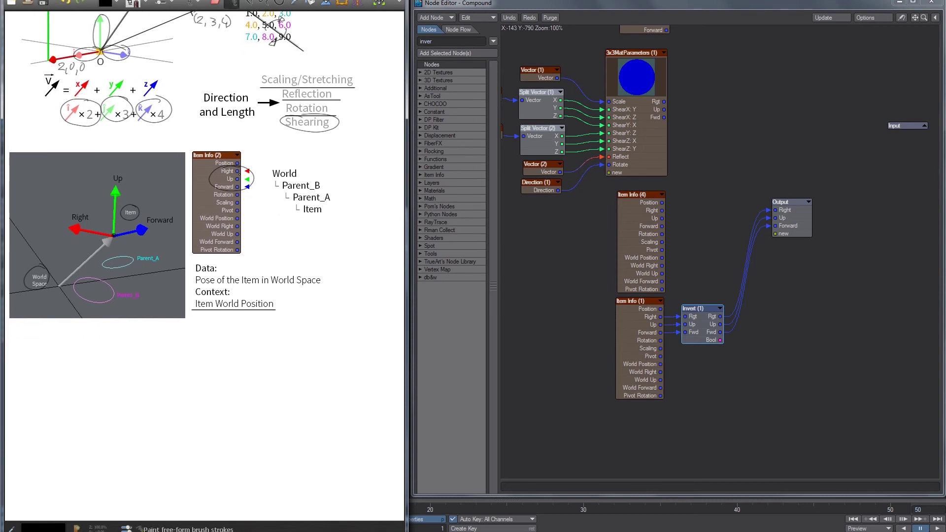
{"action": "key", "text": "alt+Tab"}
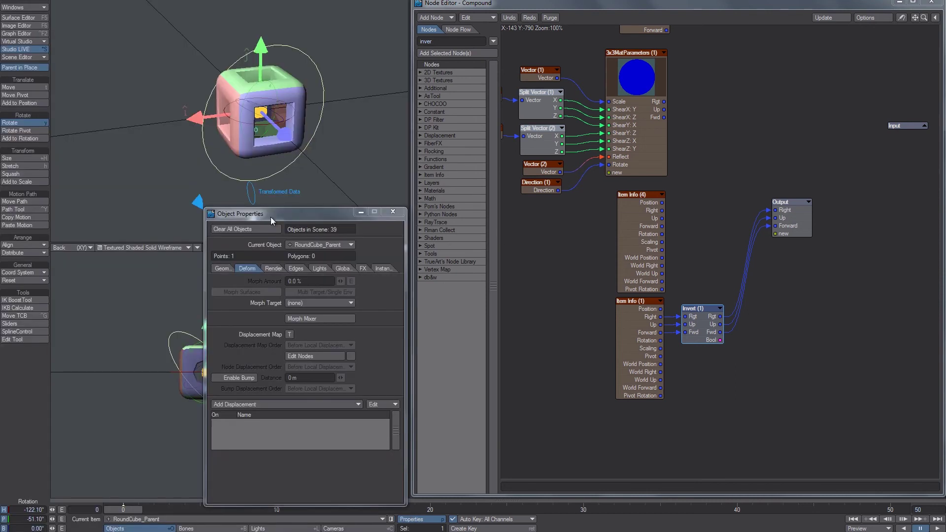
{"action": "scroll", "coordinate": [103, 163], "scroll_direction": "down", "scroll_amount": 3}
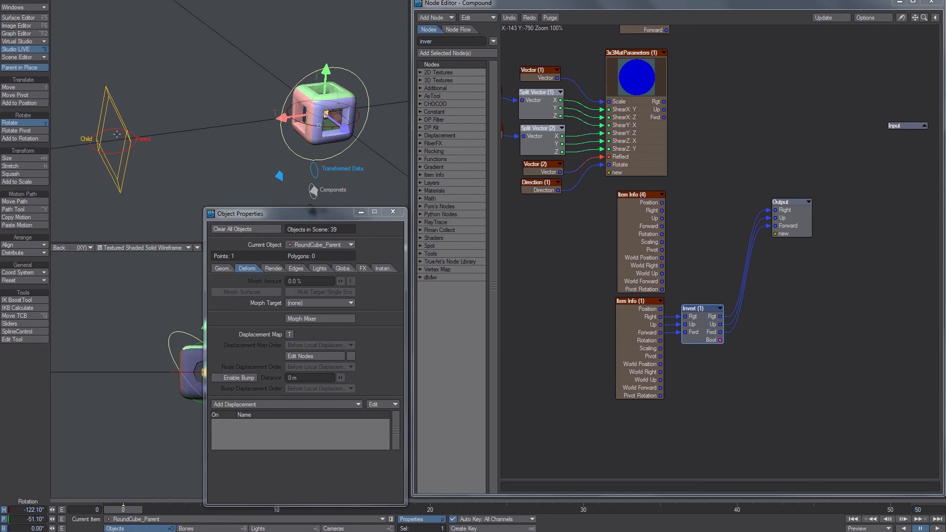
{"action": "key", "text": "alt+Tab"}
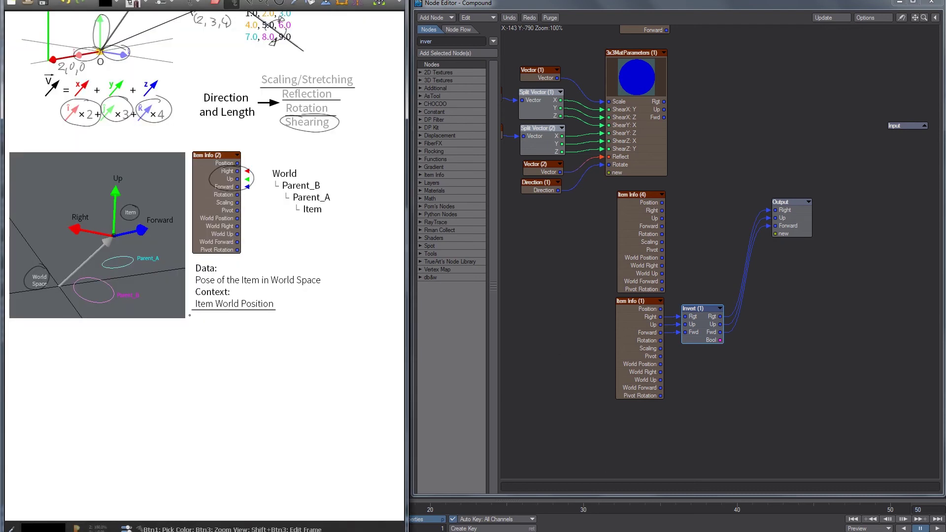
Handwrite "P → Pose" with the arrow labelled M below the Item Info notes
{"action": "left_click_drag", "start_coordinate": [189, 364], "coordinate": [202, 364]}
{"action": "left_click_drag", "start_coordinate": [138, 394], "coordinate": [251, 388]}
{"action": "mouse_move", "coordinate": [267, 384]}
{"action": "left_mouse_down"}
{"action": "mouse_move", "coordinate": [261, 393]}
{"action": "mouse_move", "coordinate": [279, 393]}
{"action": "left_mouse_up"}
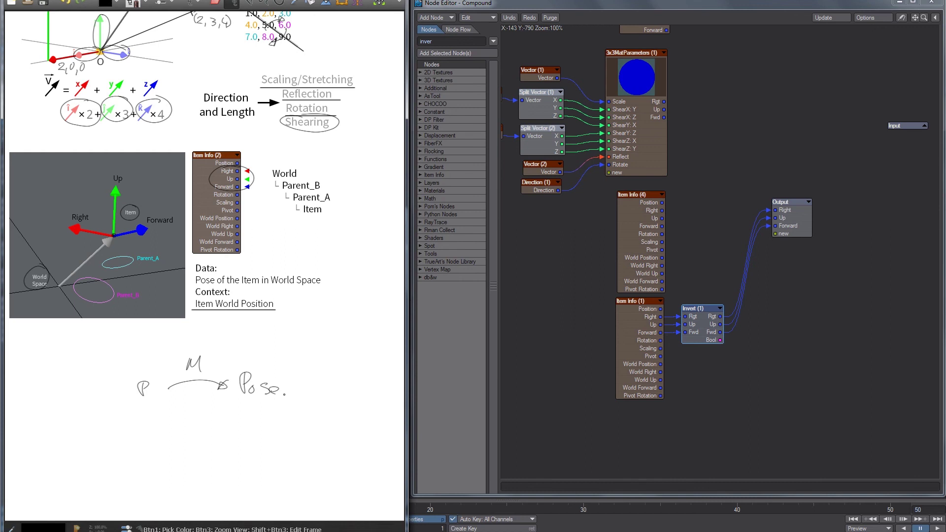
Handwrite the reverse mapping "Pose → P" underneath, with its arrow labelled M⁻¹
{"action": "left_click_drag", "start_coordinate": [109, 429], "coordinate": [110, 446]}
{"action": "left_click_drag", "start_coordinate": [106, 426], "coordinate": [118, 438]}
{"action": "mouse_move", "coordinate": [127, 434]}
{"action": "left_mouse_down"}
{"action": "mouse_move", "coordinate": [121, 443]}
{"action": "mouse_move", "coordinate": [211, 433]}
{"action": "mouse_move", "coordinate": [242, 446]}
{"action": "left_mouse_up"}
{"action": "left_click_drag", "start_coordinate": [240, 428], "coordinate": [245, 439]}
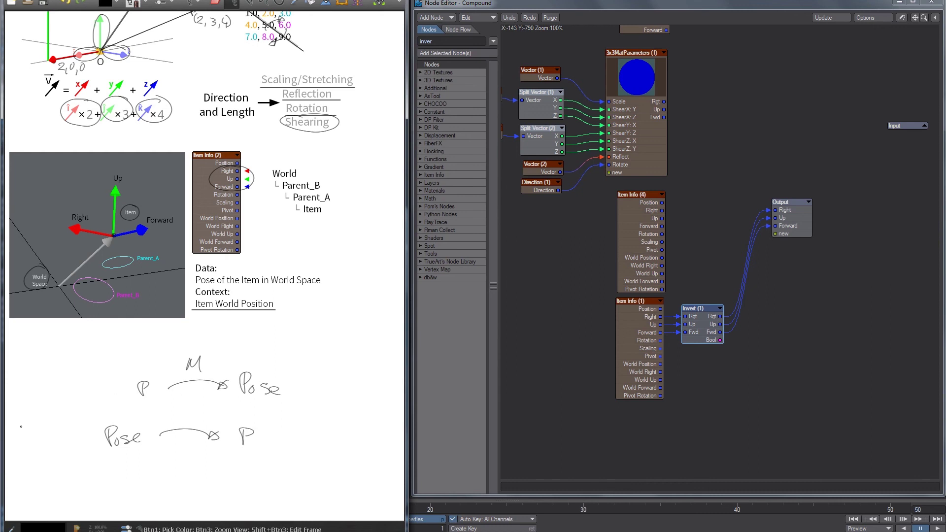
{"action": "left_click_drag", "start_coordinate": [179, 420], "coordinate": [186, 419]}
{"action": "mouse_move", "coordinate": [187, 412]}
{"action": "left_mouse_down"}
{"action": "mouse_move", "coordinate": [193, 420]}
{"action": "mouse_move", "coordinate": [204, 409]}
{"action": "left_mouse_up"}
{"action": "mouse_move", "coordinate": [186, 353]}
{"action": "left_mouse_down"}
{"action": "mouse_move", "coordinate": [204, 347]}
{"action": "mouse_move", "coordinate": [190, 348]}
{"action": "left_mouse_up"}
{"action": "key", "text": "ctrl+z"}
{"action": "left_click_drag", "start_coordinate": [205, 396], "coordinate": [216, 398]}
{"action": "key", "text": "ctrl+z"}
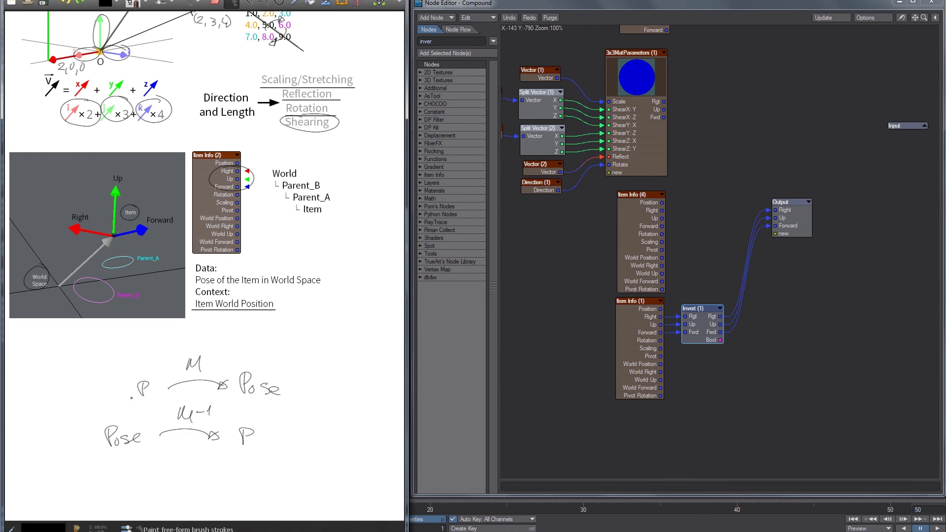
Return to the 3D scene, select the Child null and try rotating it in heading and pitch
{"action": "scroll", "coordinate": [218, 264], "scroll_direction": "up", "scroll_amount": 2}
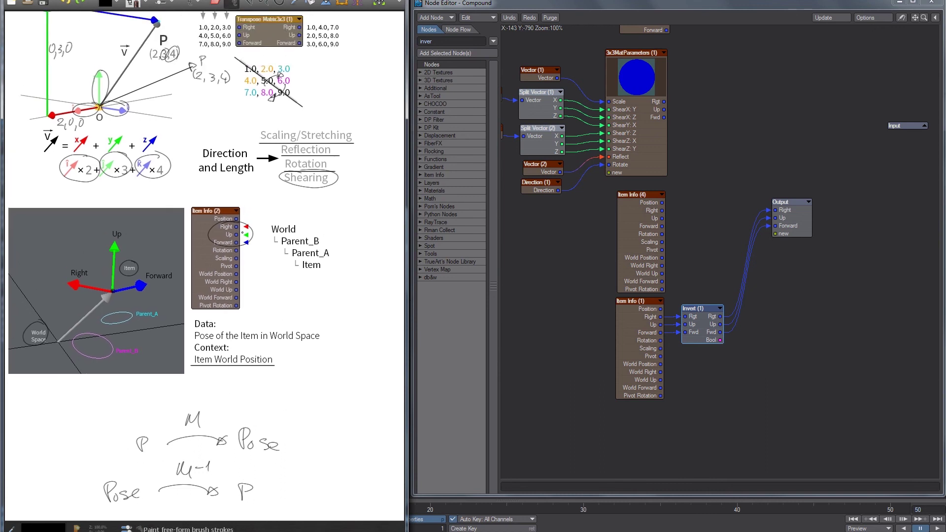
{"action": "left_click", "coordinate": [538, 303]}
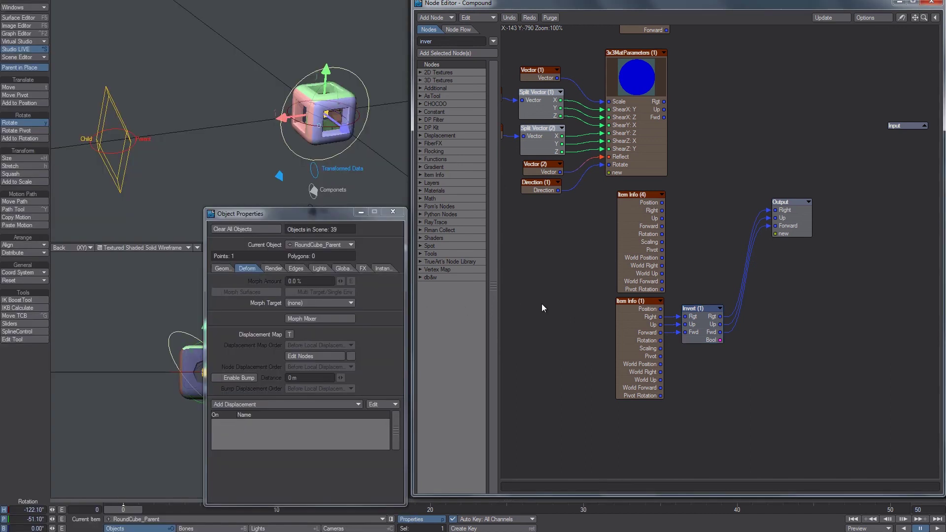
{"action": "left_click", "coordinate": [131, 129]}
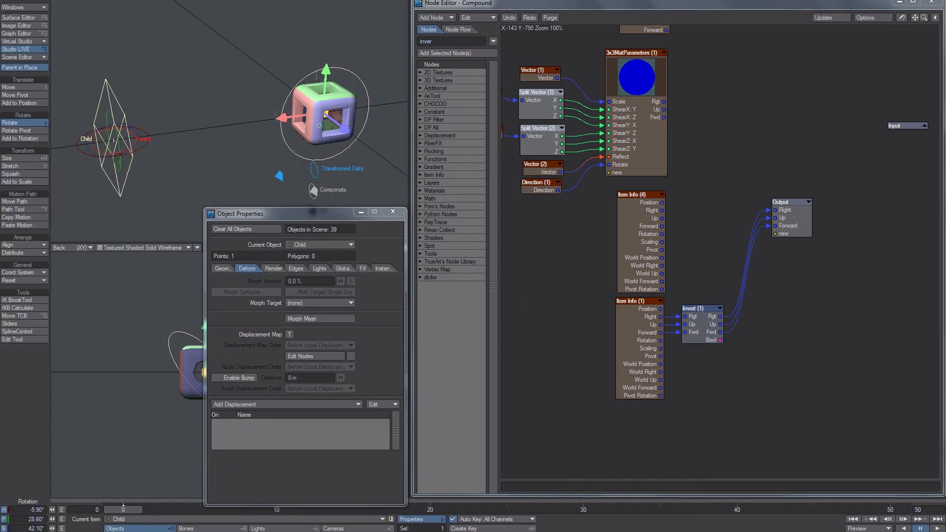
{"action": "left_click_drag", "start_coordinate": [350, 115], "coordinate": [350, 114]}
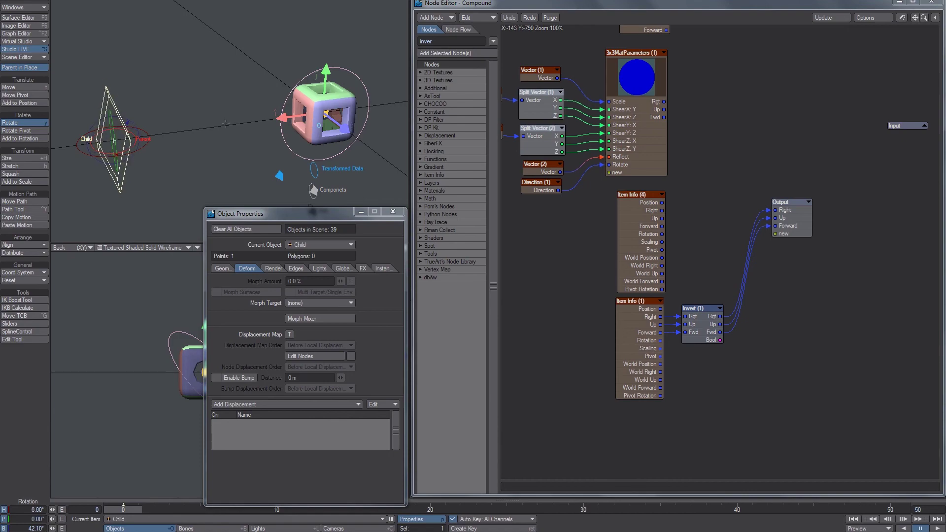